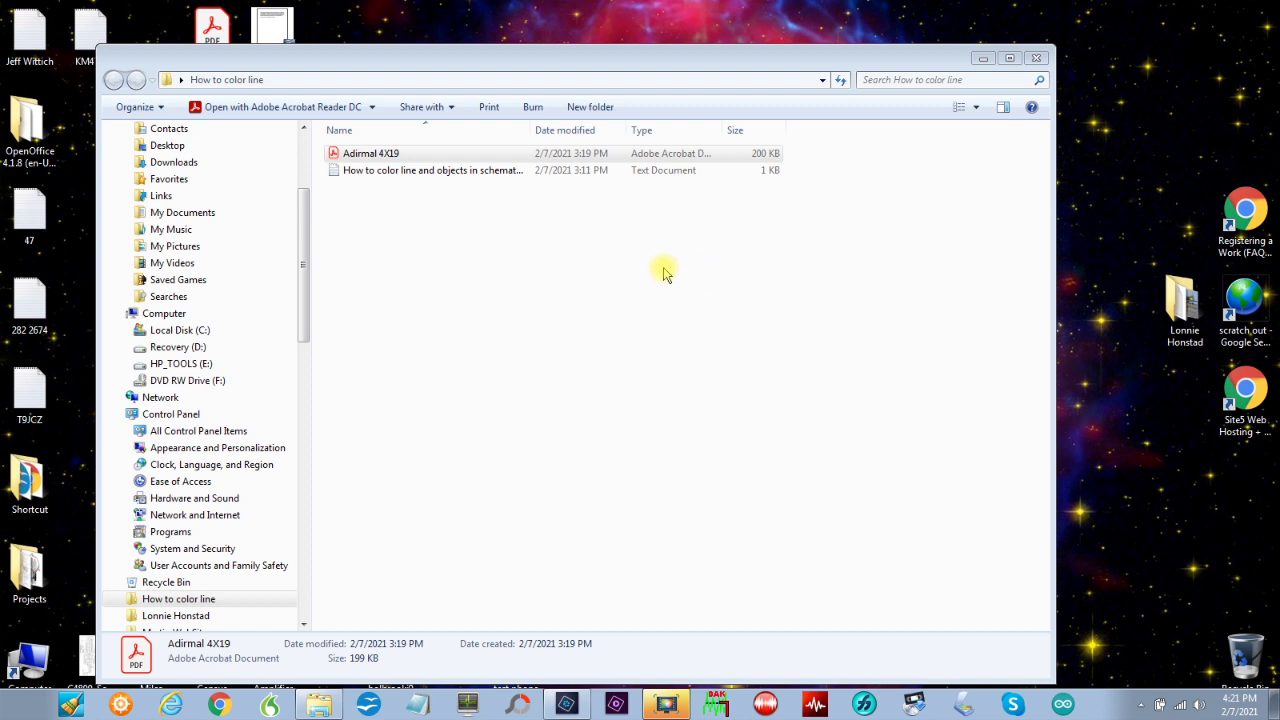
# Step: Open Adirmal 4X19.pdf from the How to color line folder in Acrobat Reader DC
pyautogui.click(354, 156)
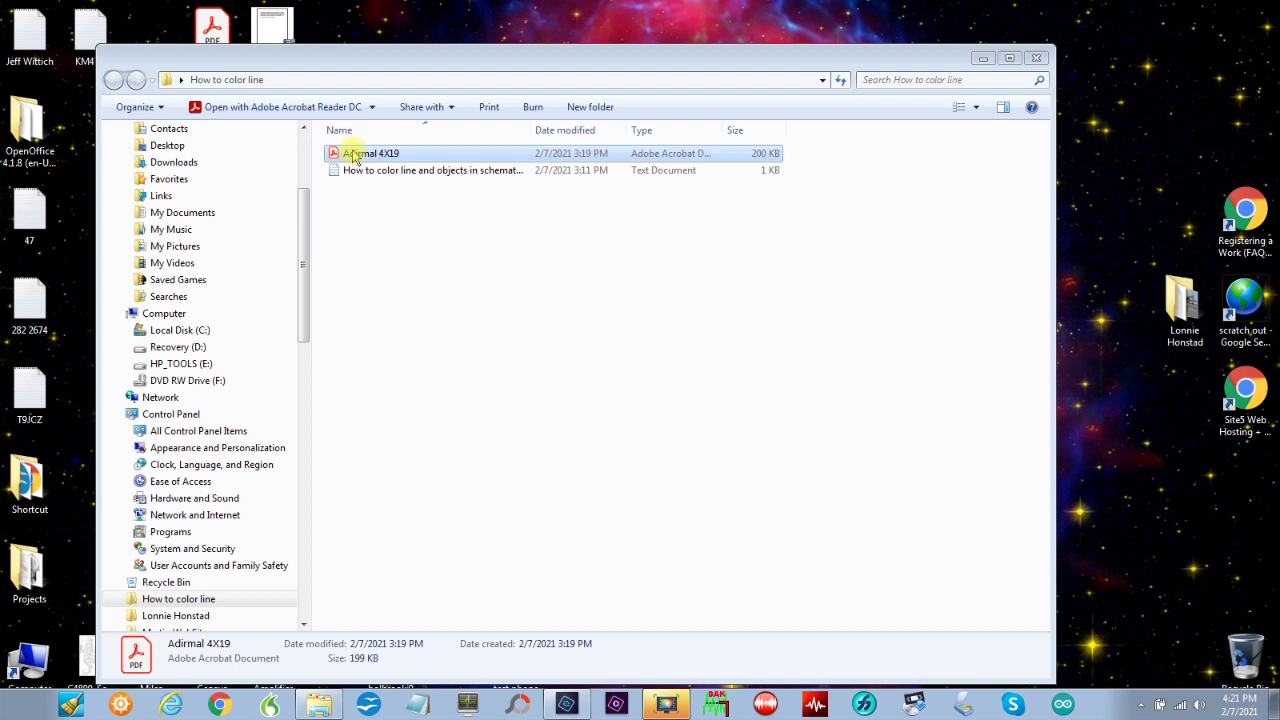
pyautogui.doubleClick(356, 157)
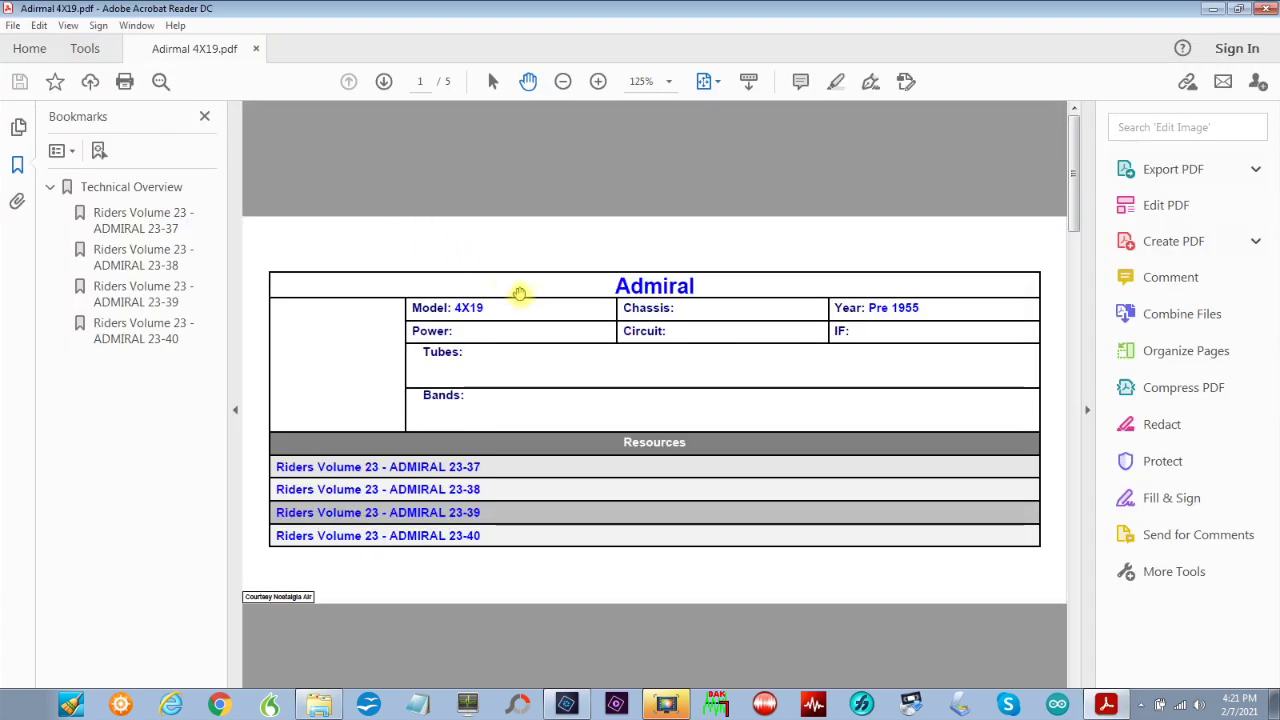
# Step: Go to the page 4 schematic via the ADMIRAL 23-38 bookmark and rotate it clockwise to landscape
pyautogui.click(528, 297)
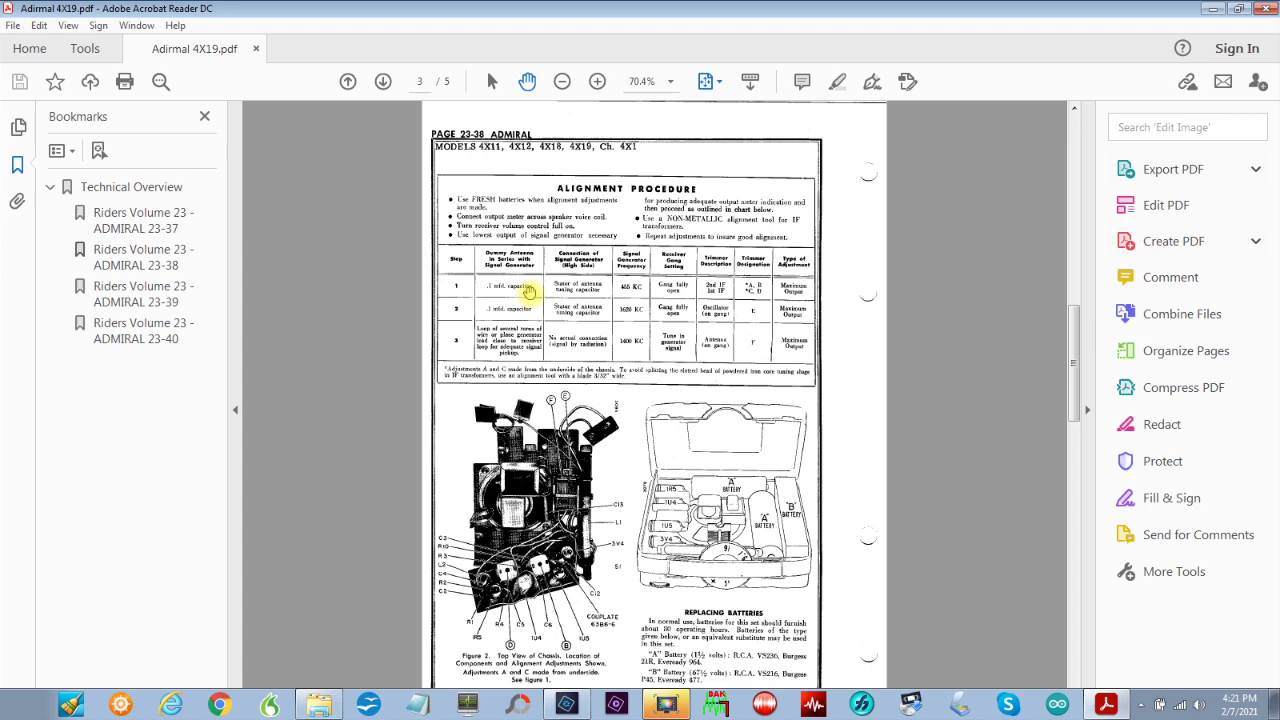
pyautogui.scroll(-3, 528, 291)
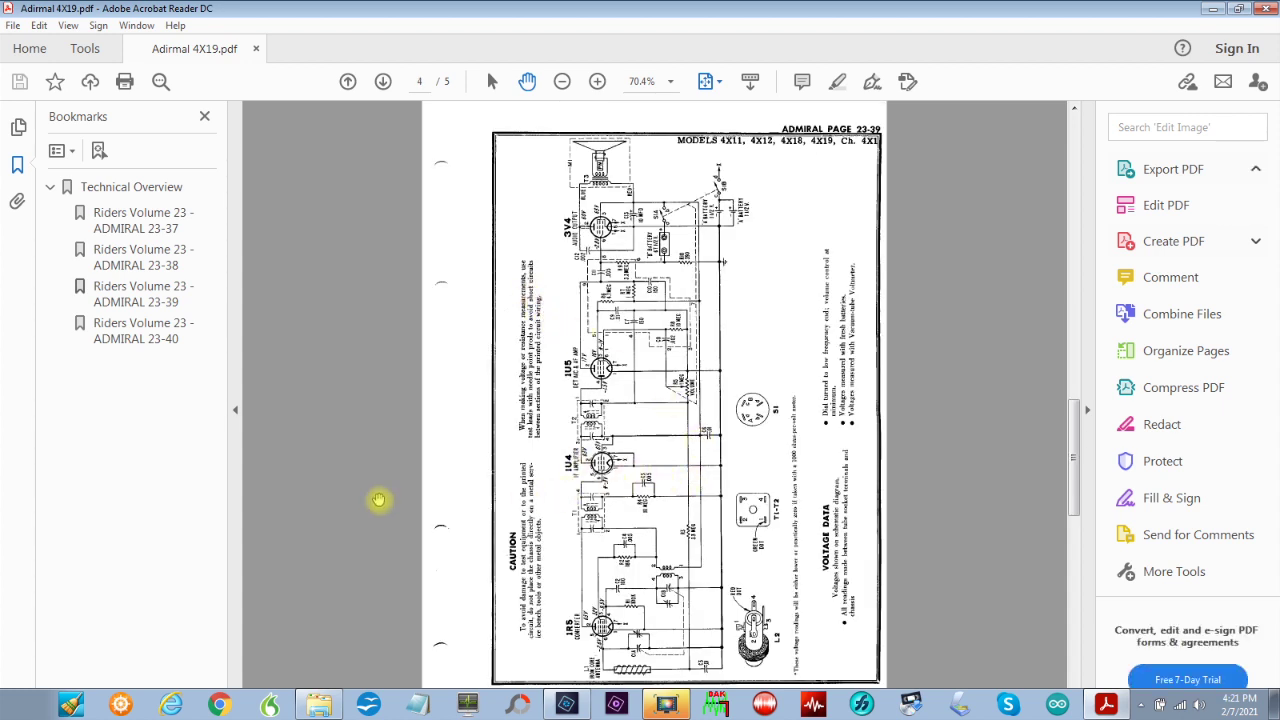
pyautogui.rightClick(620, 385)
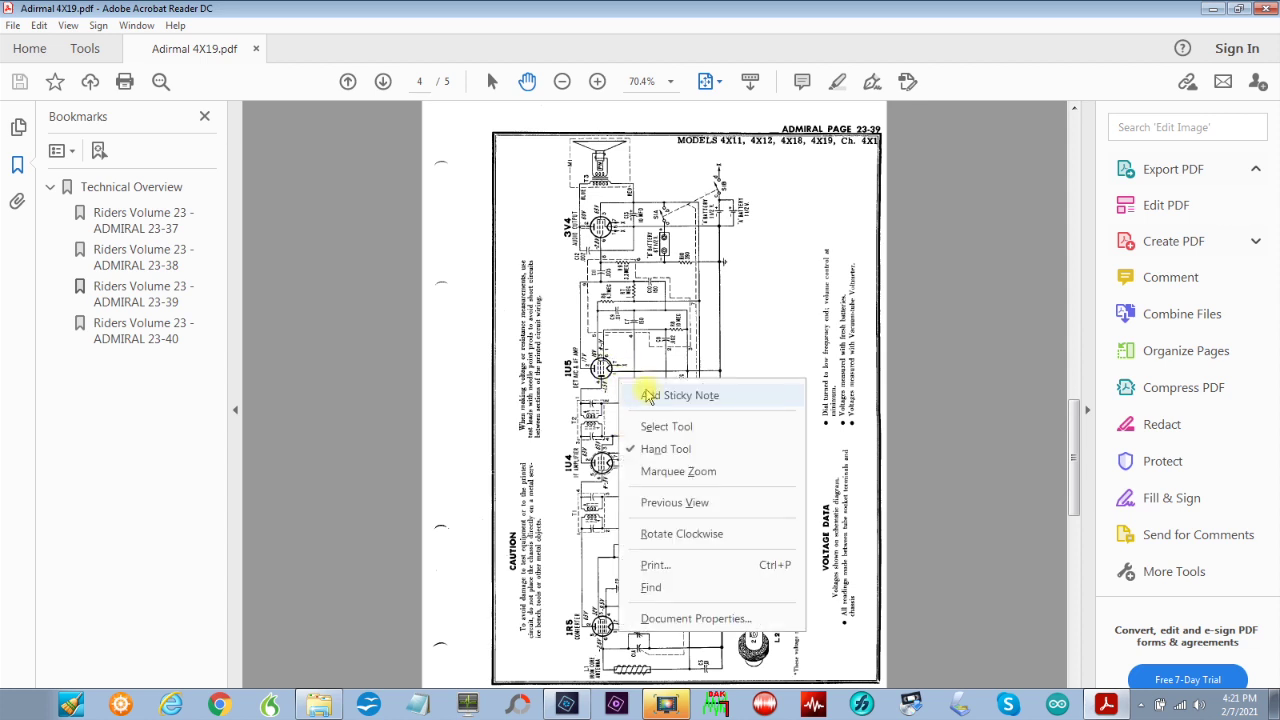
pyautogui.click(683, 534)
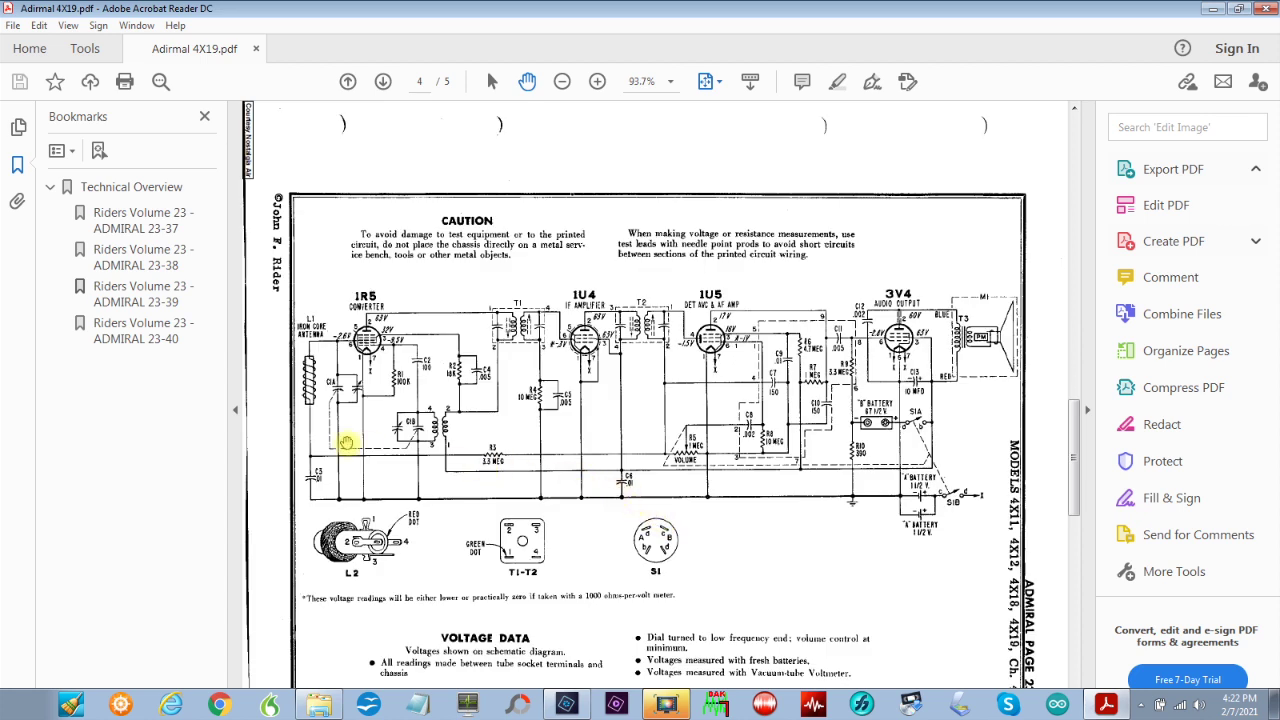
# Step: Collapse both side panes, zoom to 150% and pan so L2, T1-T2 and S1 are visible
pyautogui.click(237, 407)
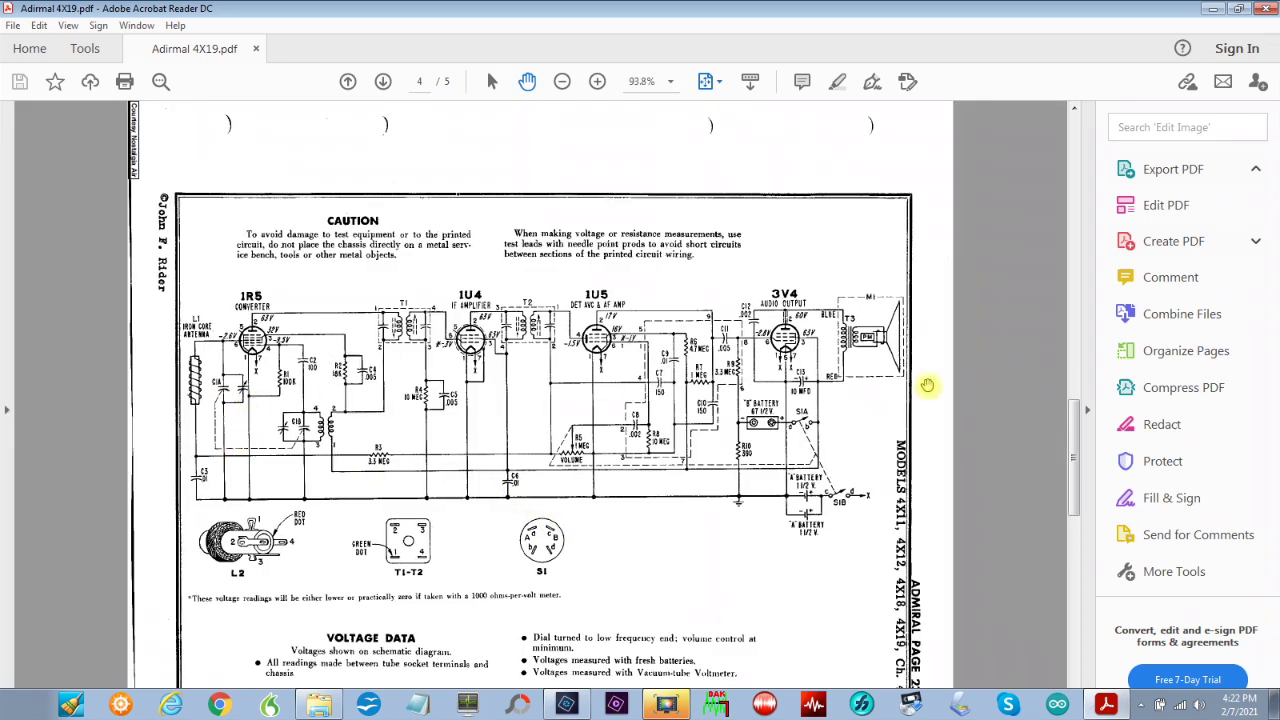
pyautogui.click(1090, 416)
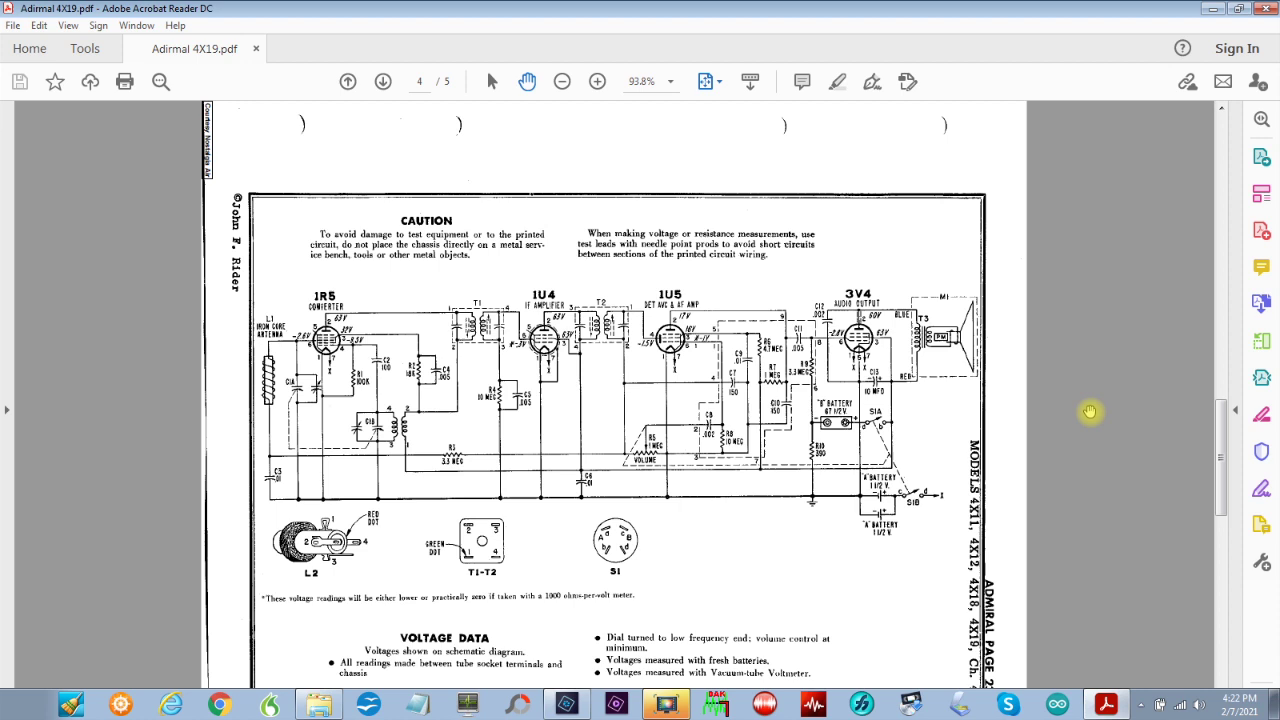
pyautogui.click(597, 82)
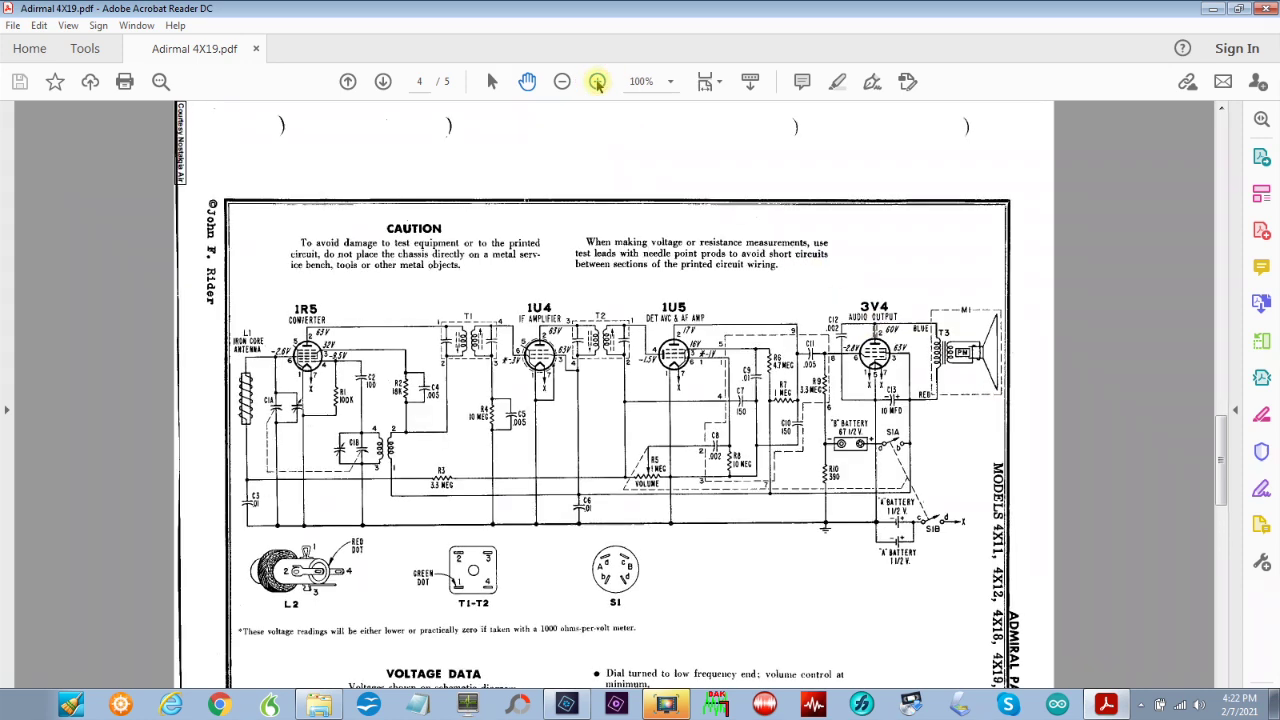
pyautogui.click(597, 82)
pyautogui.click(597, 82)
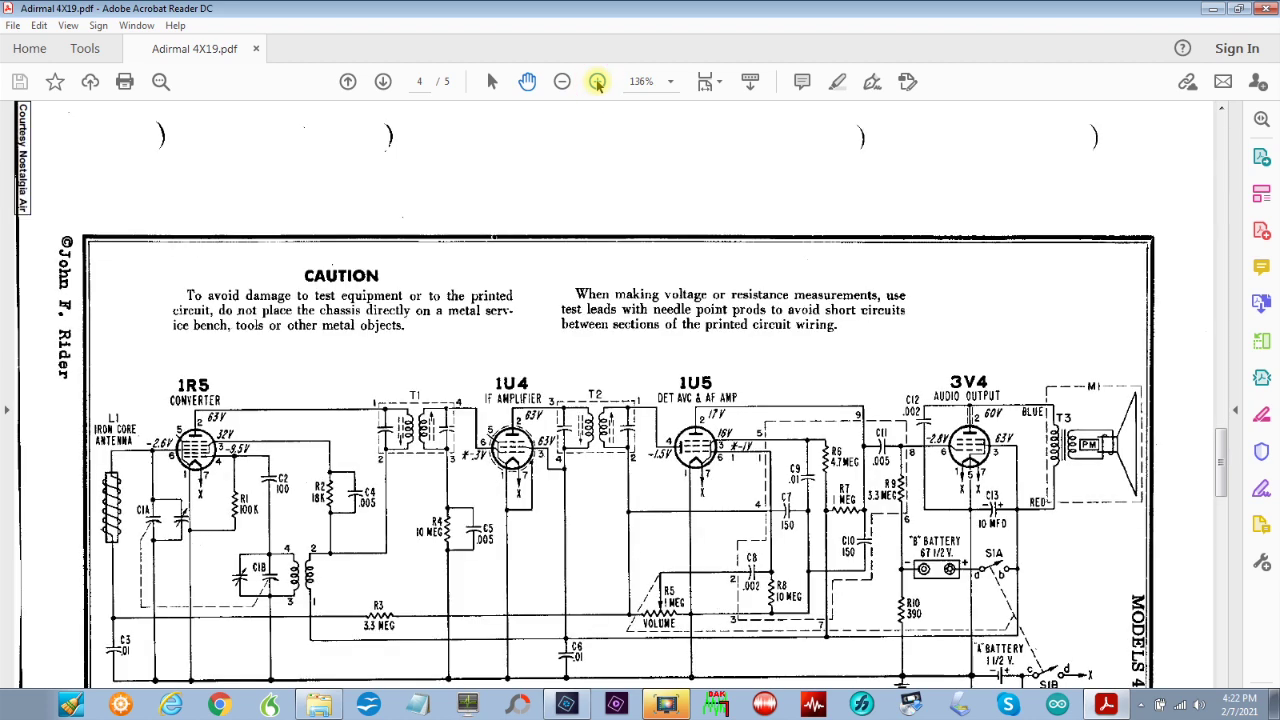
pyautogui.click(597, 82)
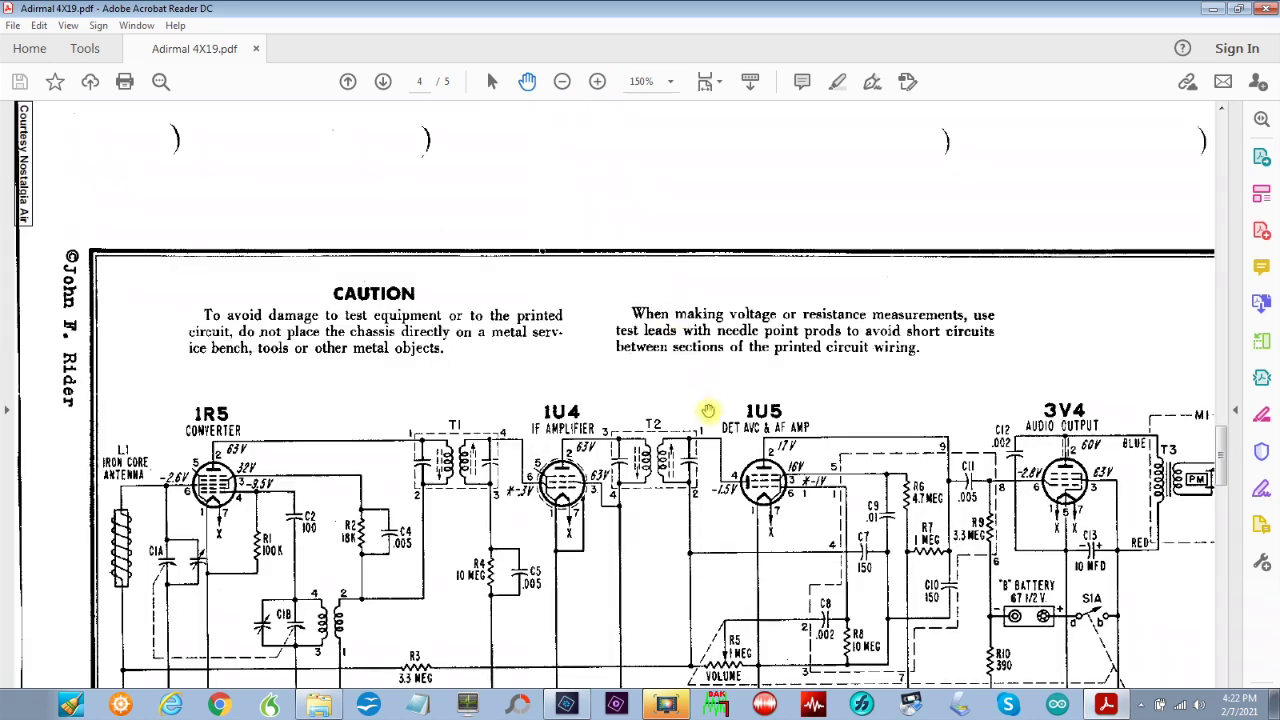
pyautogui.moveTo(796, 500)
pyautogui.mouseDown()
pyautogui.moveTo(728, 412)
pyautogui.moveTo(697, 331)
pyautogui.mouseUp()
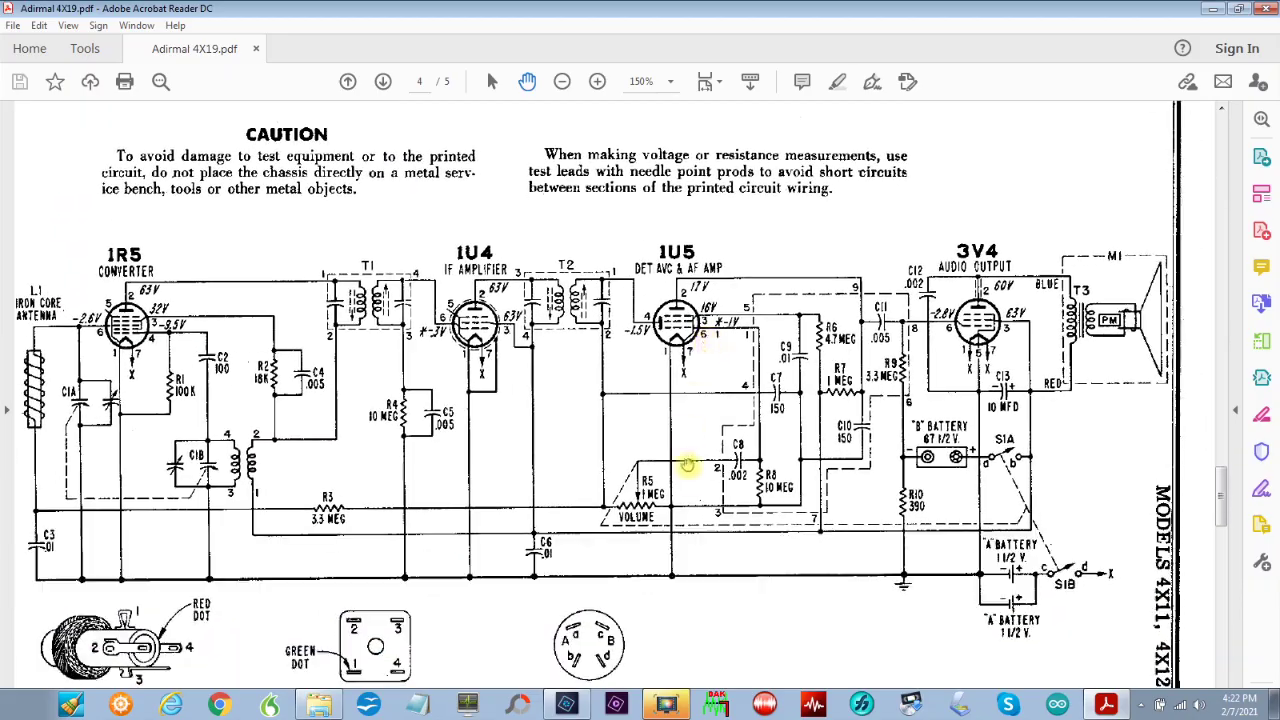
pyautogui.moveTo(646, 543)
pyautogui.mouseDown()
pyautogui.moveTo(674, 475)
pyautogui.moveTo(654, 456)
pyautogui.moveTo(664, 453)
pyautogui.mouseUp()
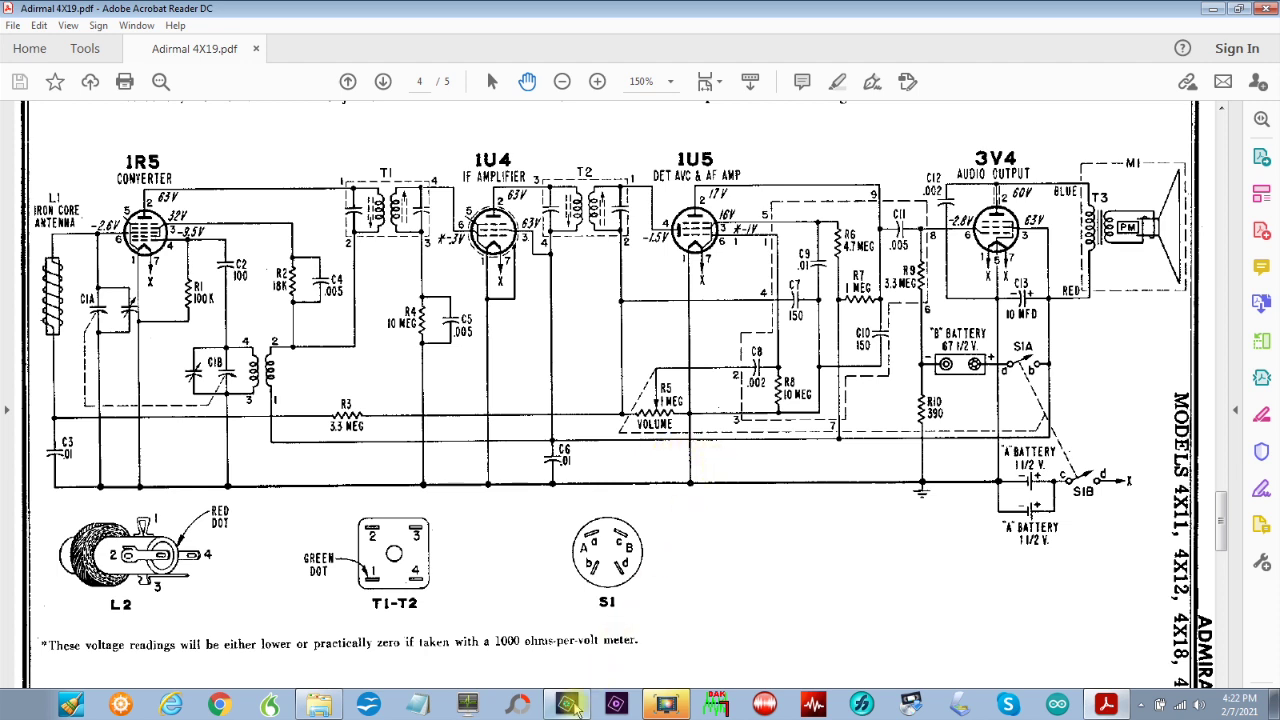
# Step: In Photoshop Elements, make a new Untitled-1 image with File > New > Image from Clipboard
pyautogui.click(566, 705)
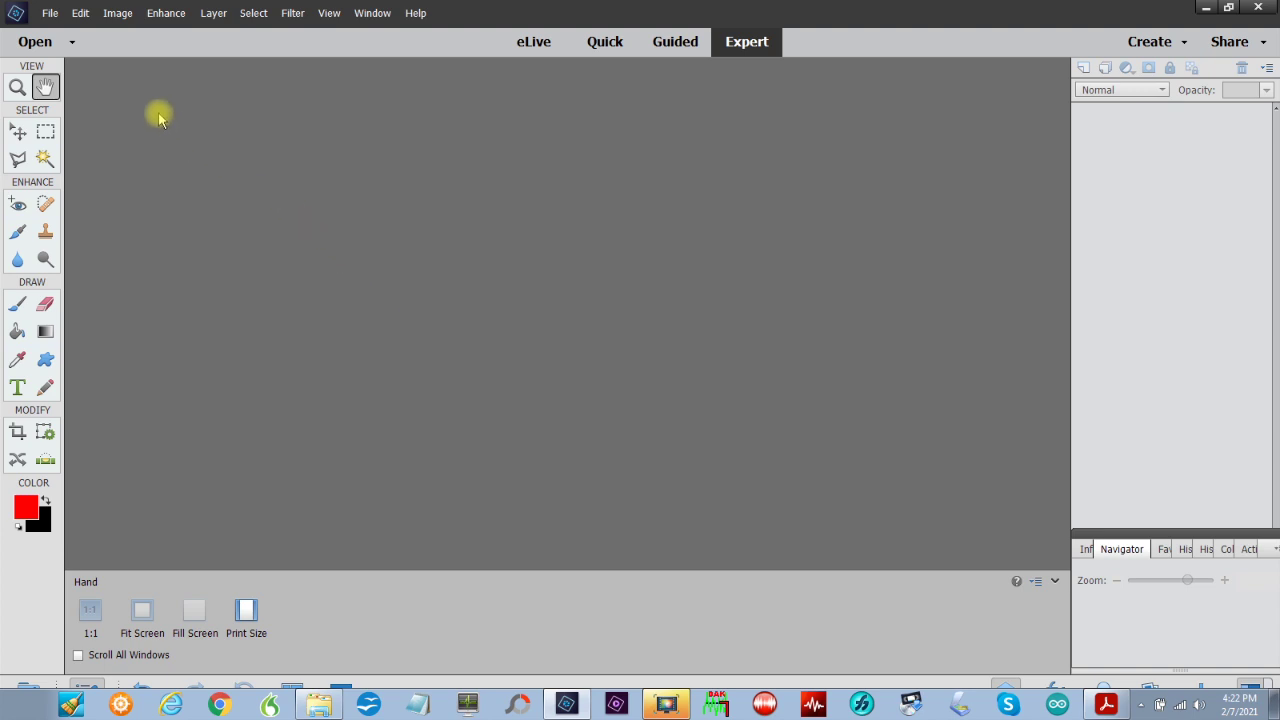
pyautogui.click(48, 14)
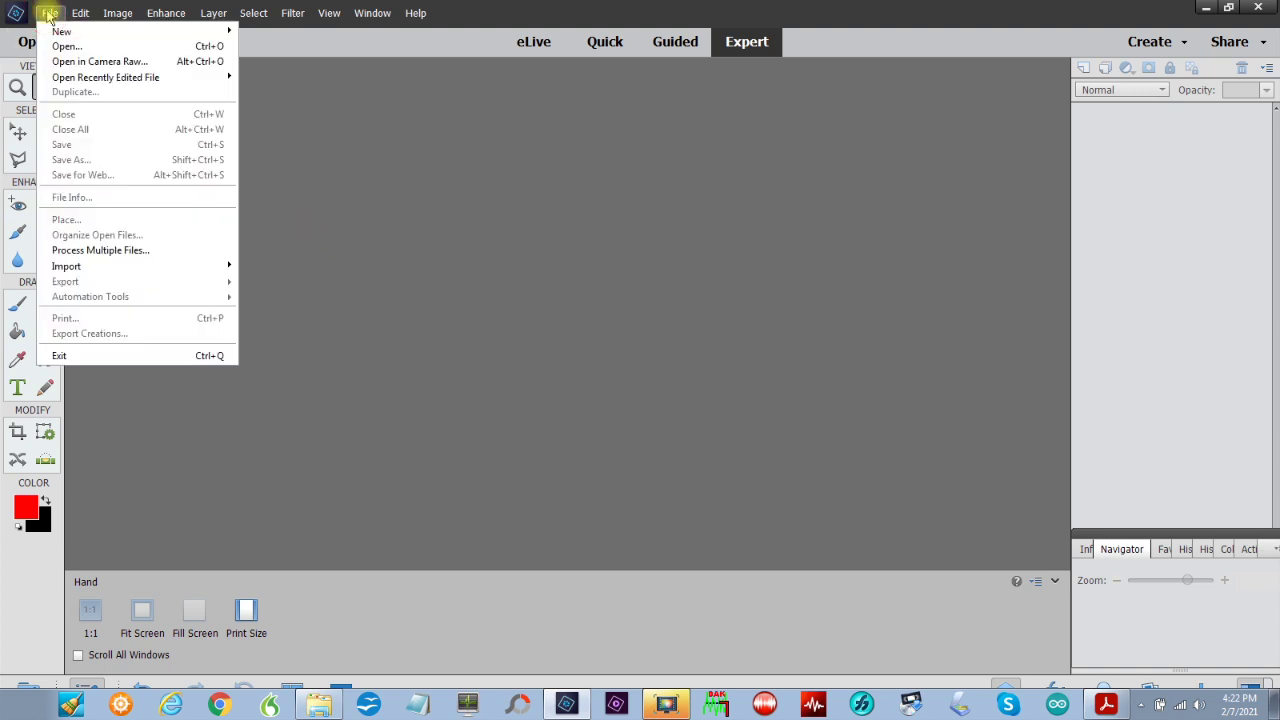
pyautogui.moveTo(60, 31)
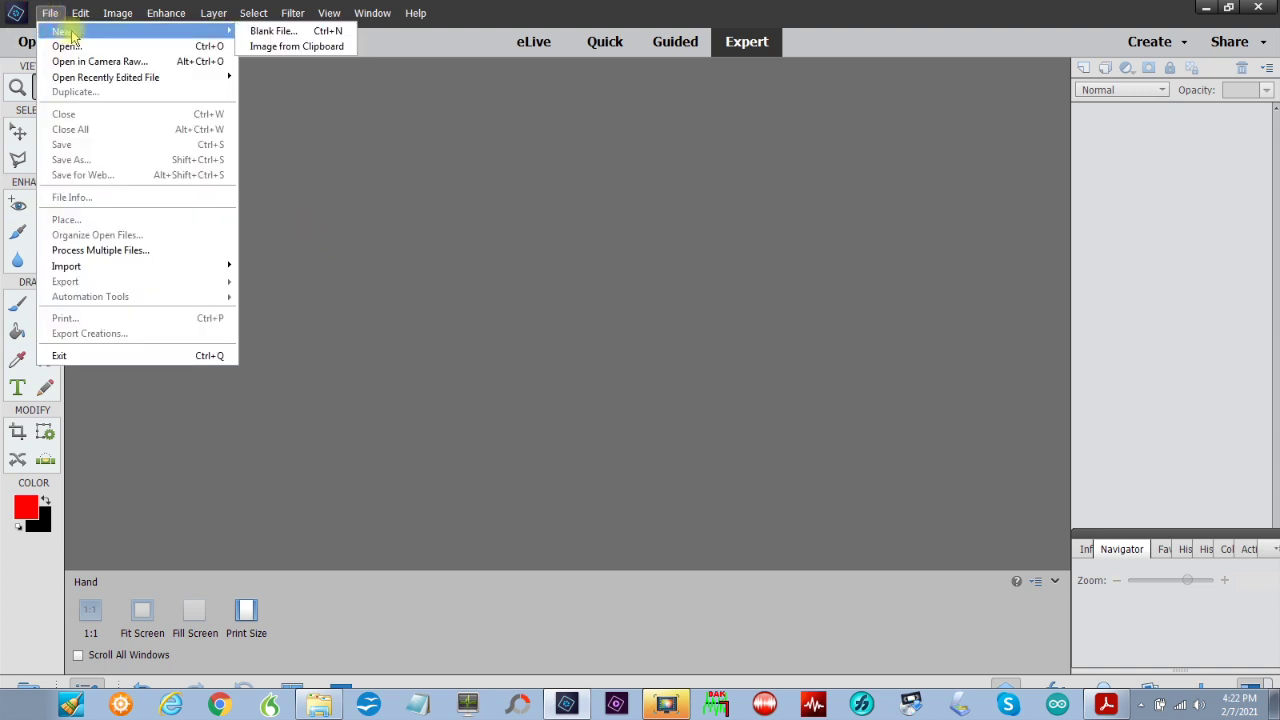
pyautogui.click(300, 47)
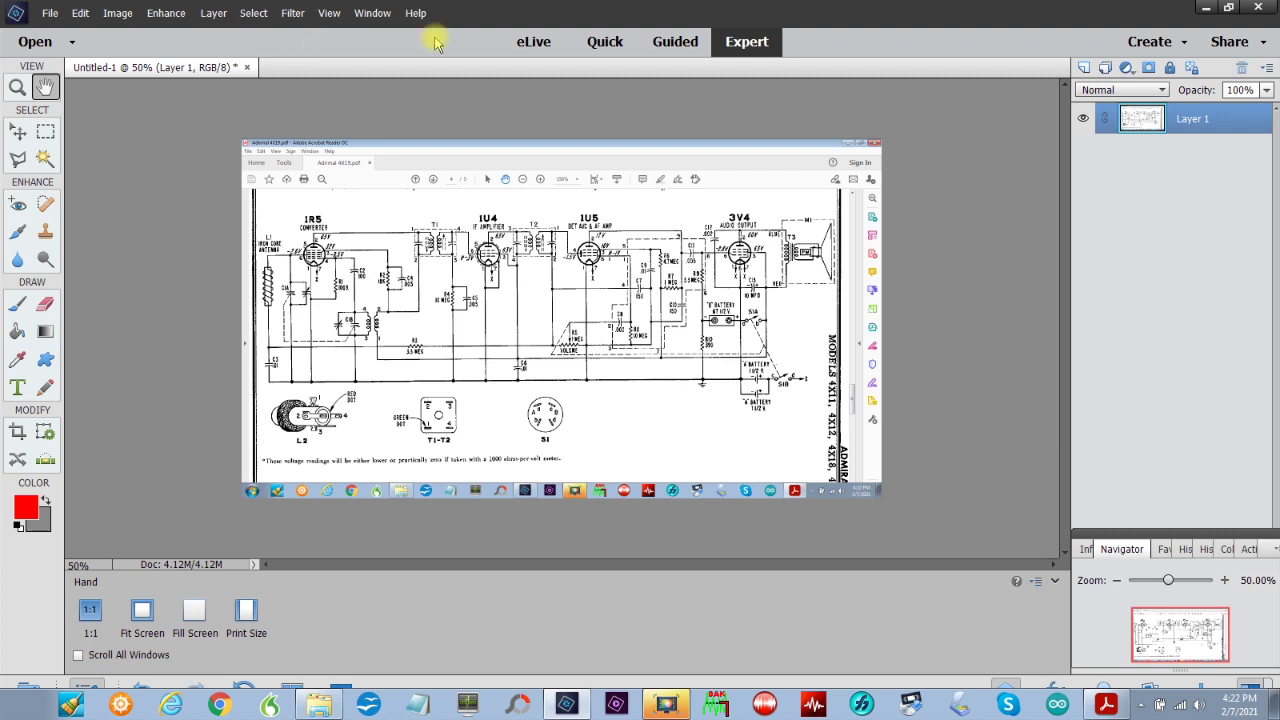
# Step: Close Adirmal 4X19 in Acrobat and return to the Untitled-1 image in Photoshop Elements
pyautogui.click(1206, 8)
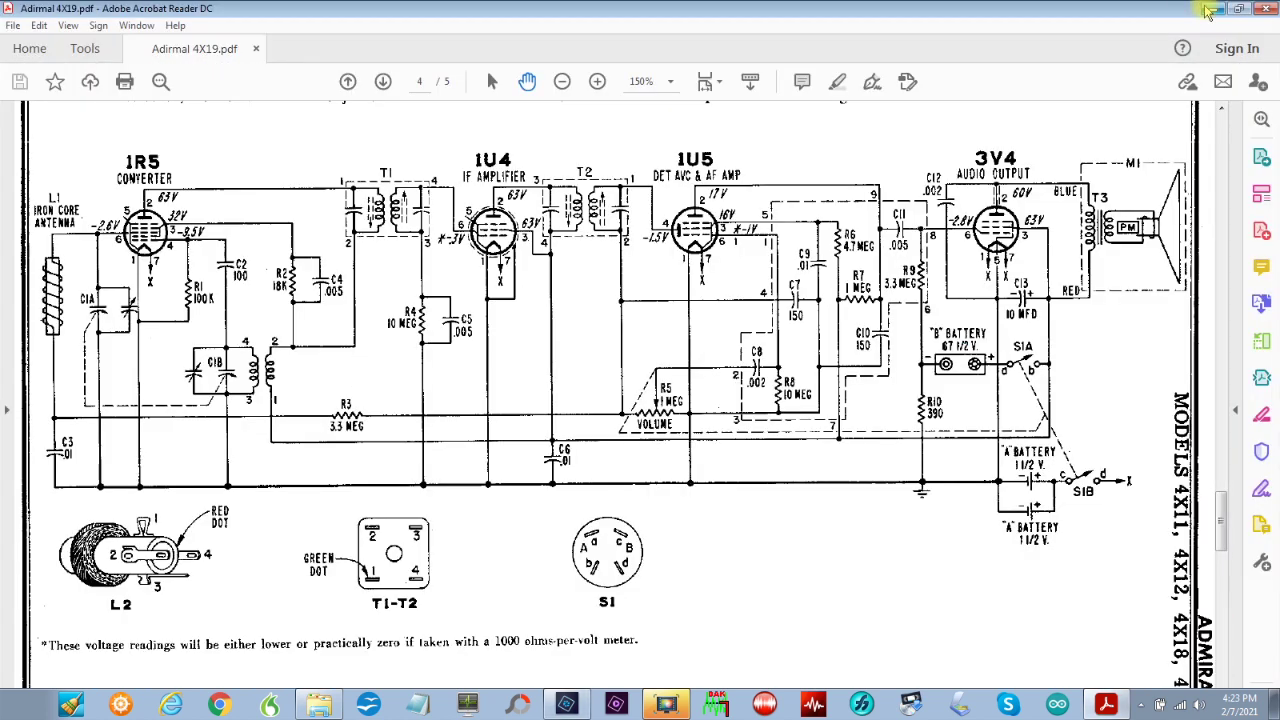
pyautogui.click(1268, 9)
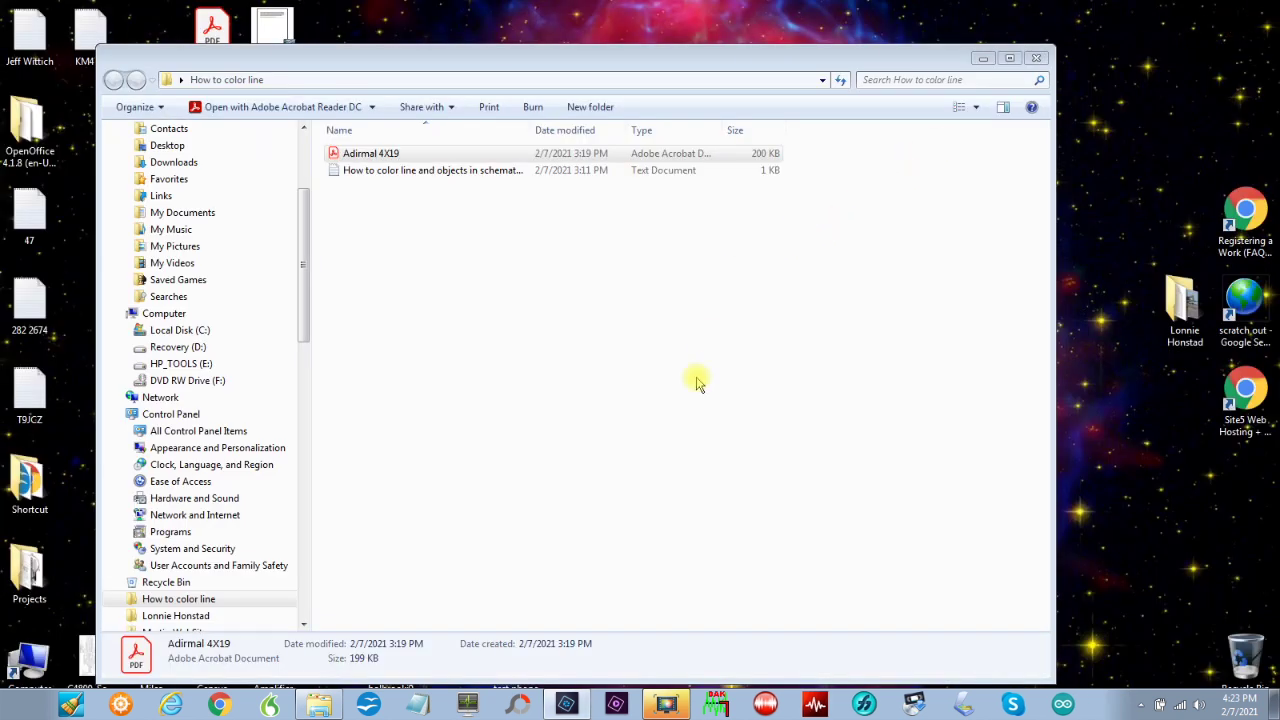
pyautogui.click(567, 706)
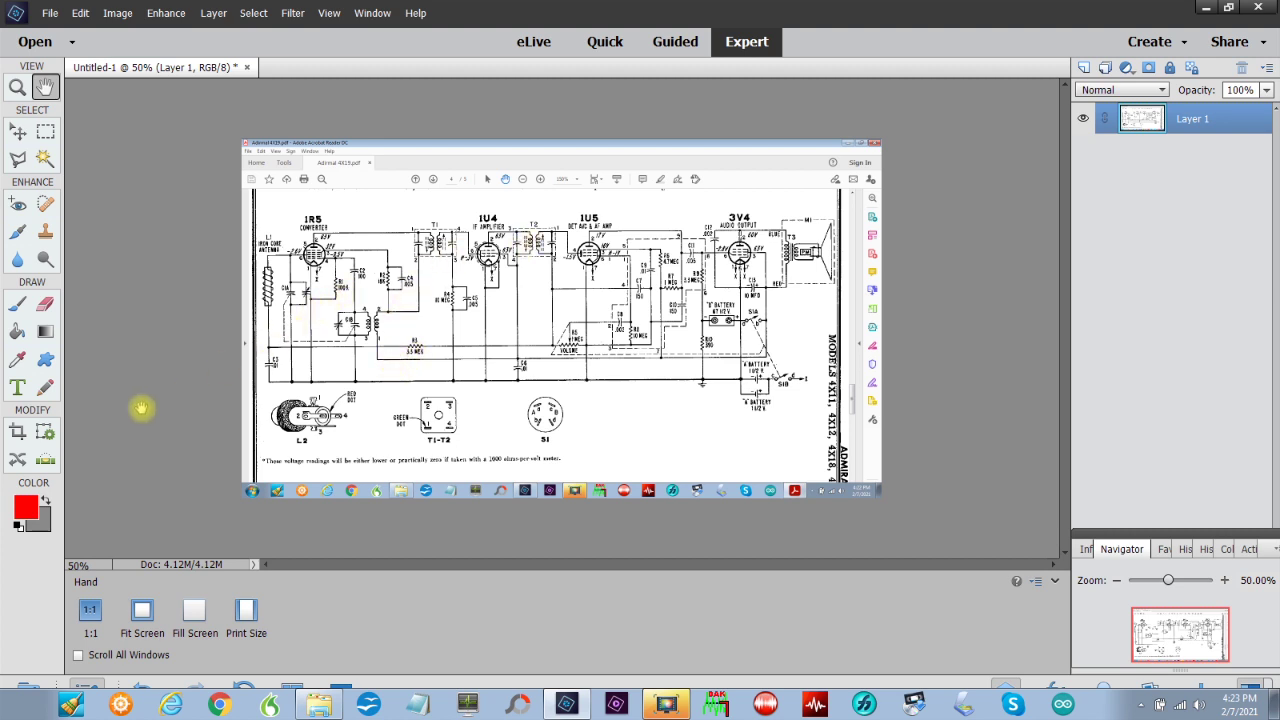
# Step: Crop Untitled-1 to the schematic window at 1920 × 1080 px, cutting off taskbar and edges
pyautogui.click(17, 433)
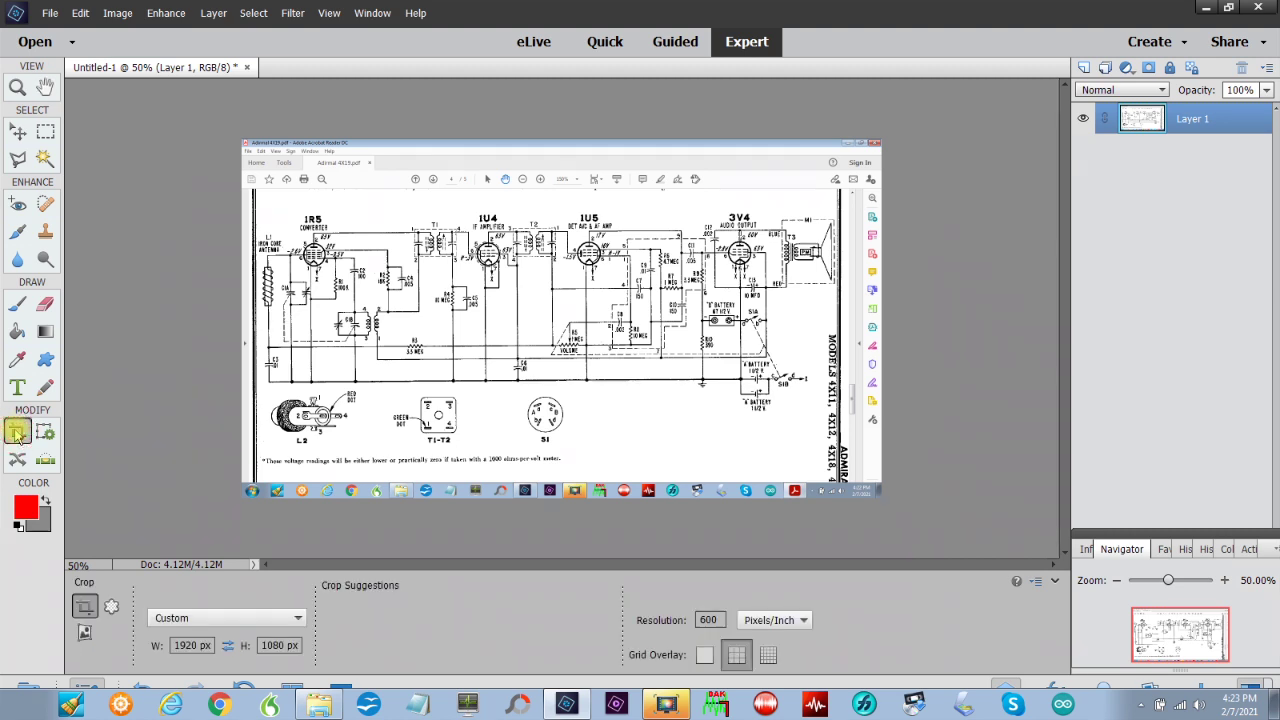
pyautogui.click(187, 645)
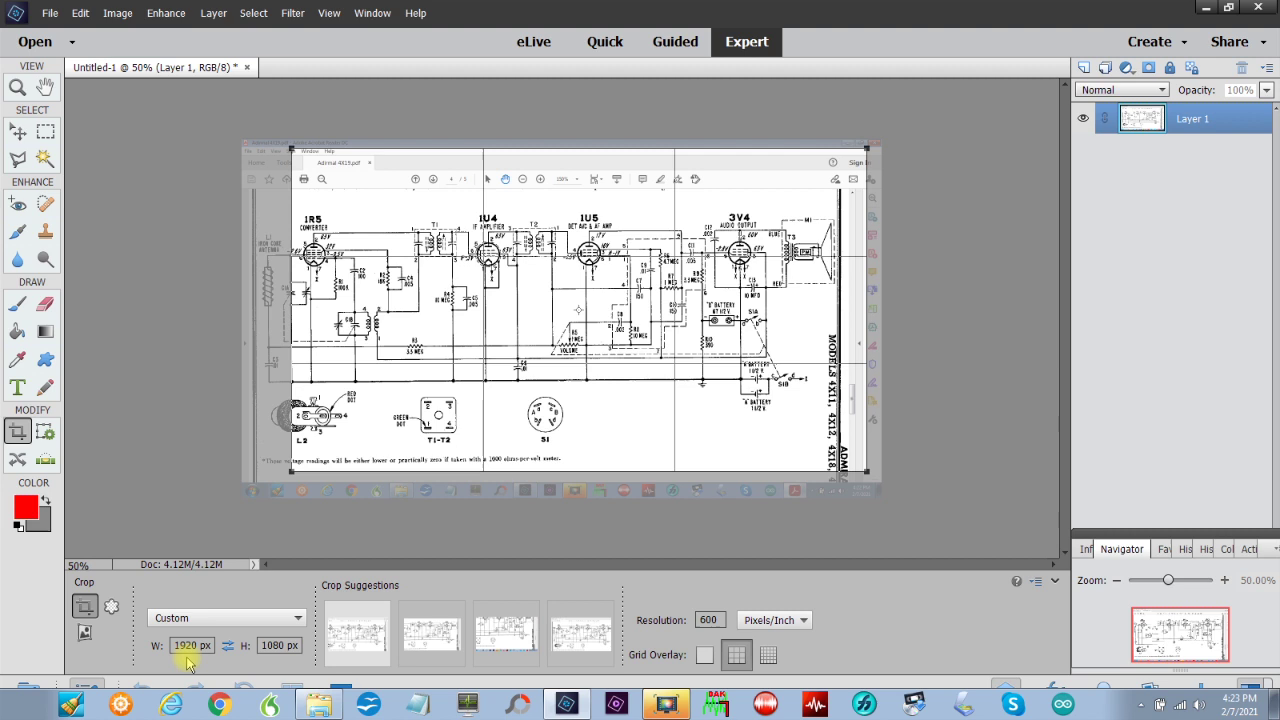
pyautogui.click(272, 645)
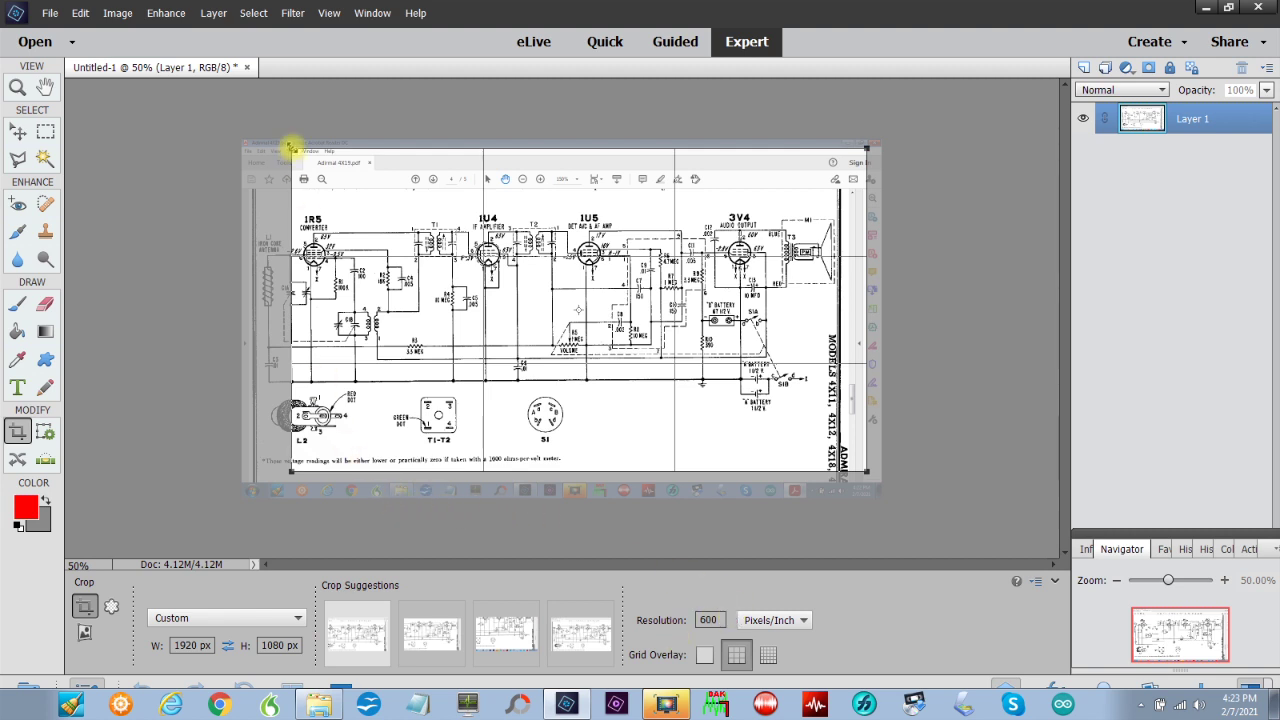
pyautogui.moveTo(291, 147); pyautogui.dragTo(258, 142)
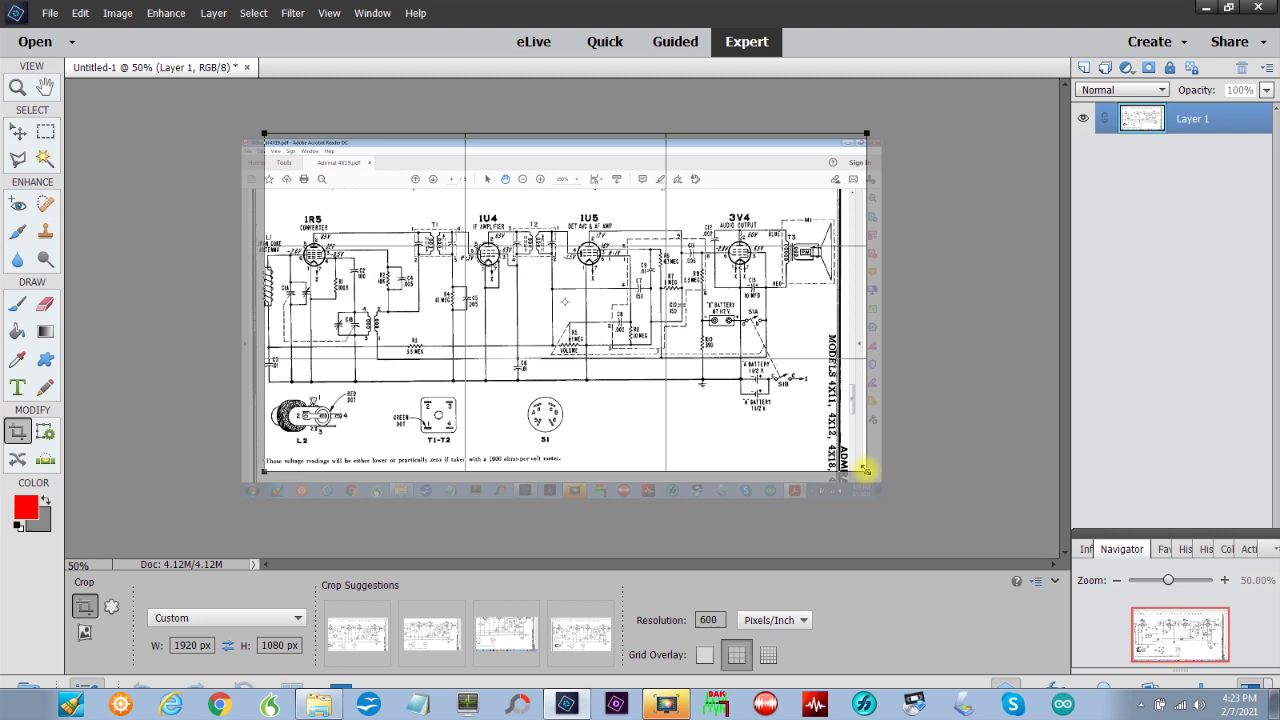
pyautogui.moveTo(631, 336)
pyautogui.mouseDown()
pyautogui.moveTo(617, 343)
pyautogui.moveTo(622, 359)
pyautogui.mouseUp()
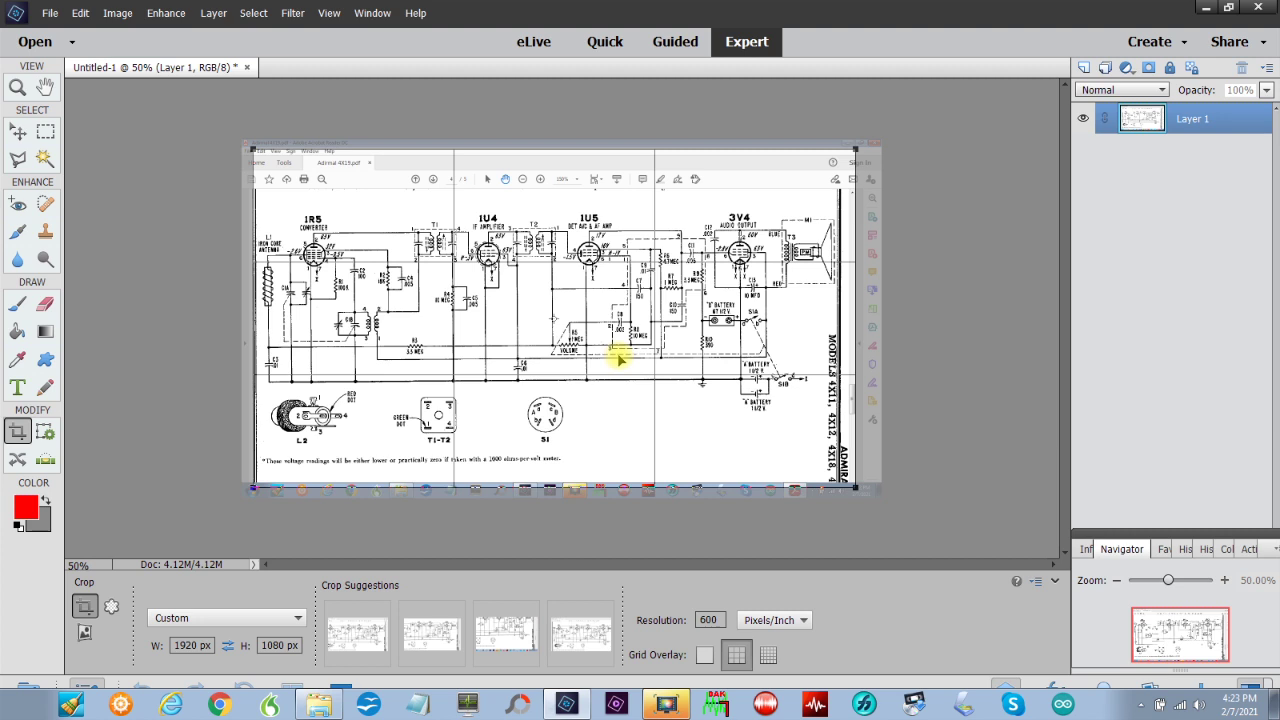
pyautogui.moveTo(620, 358); pyautogui.dragTo(618, 358)
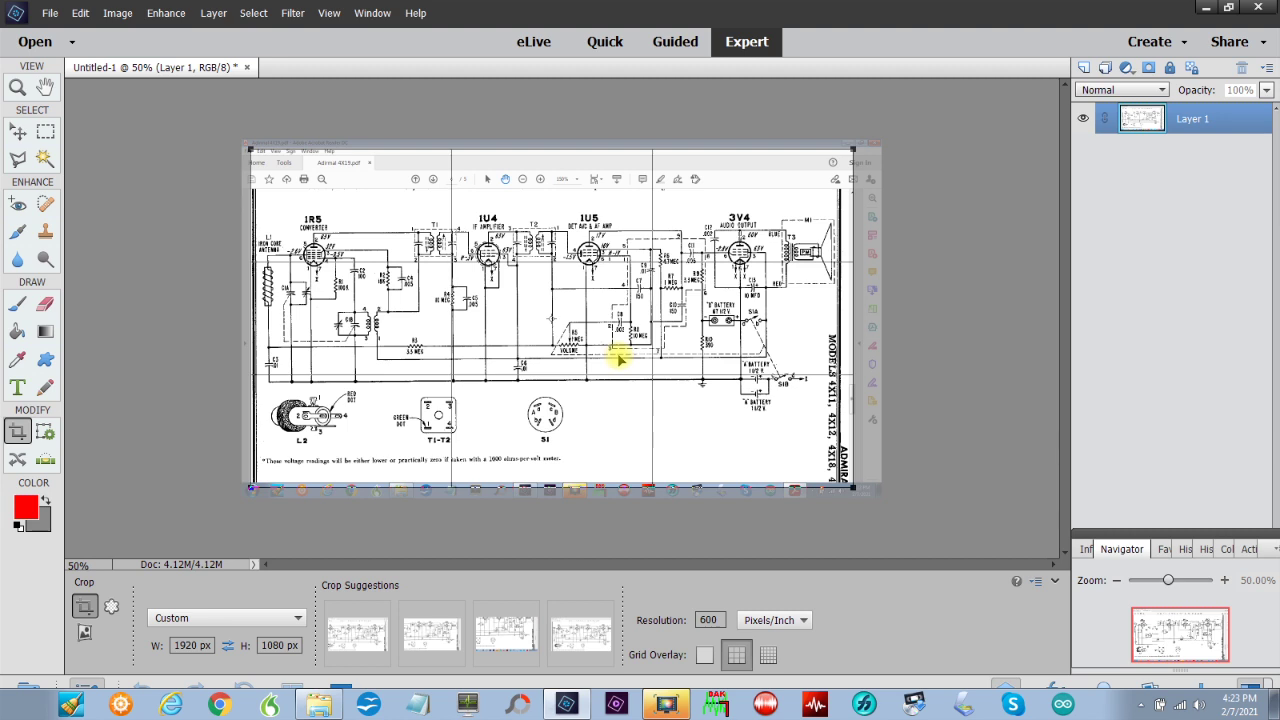
pyautogui.moveTo(619, 358); pyautogui.dragTo(620, 358)
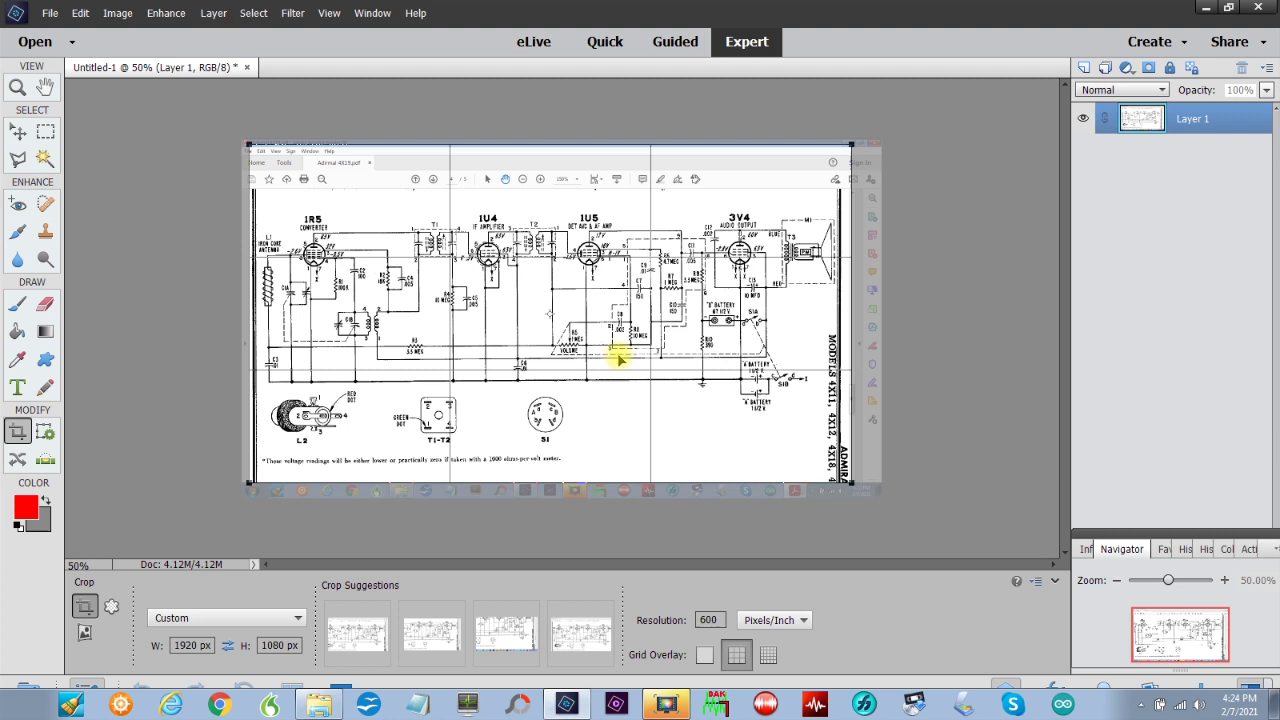
pyautogui.click(795, 497)
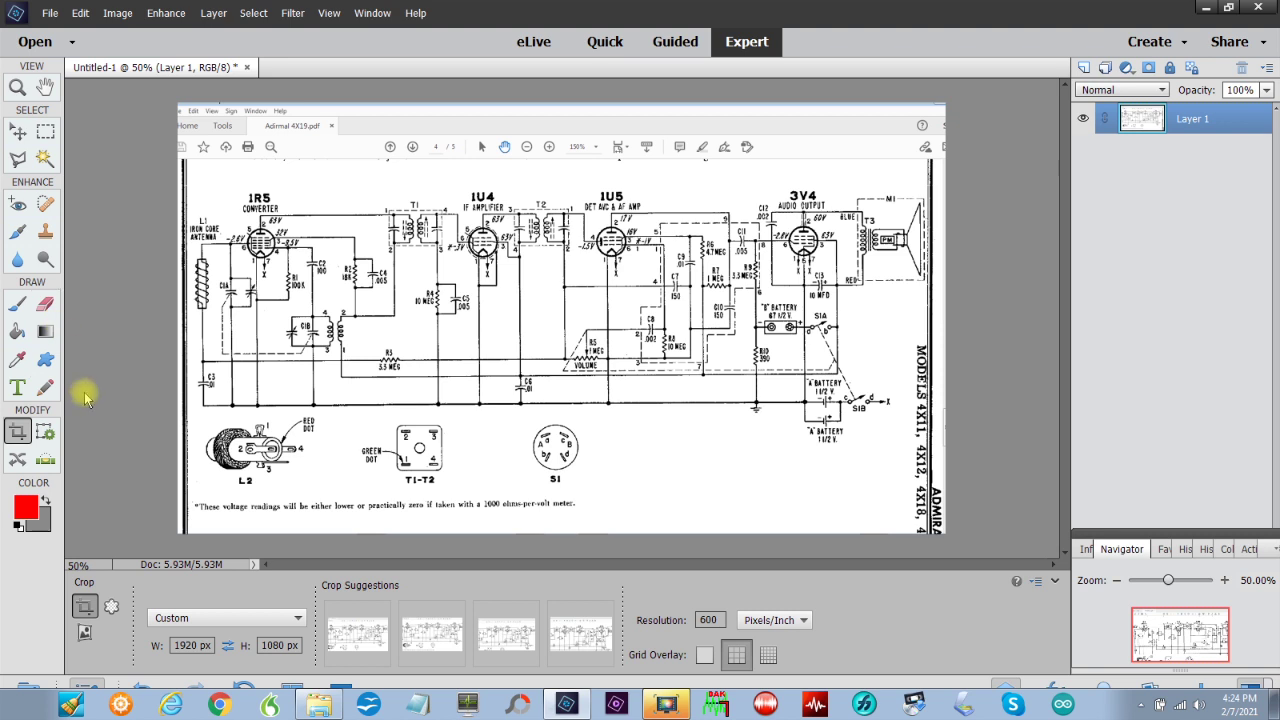
# Step: Straighten the image using a reference line along the top wire from 1R5 to 3V4
pyautogui.click(44, 459)
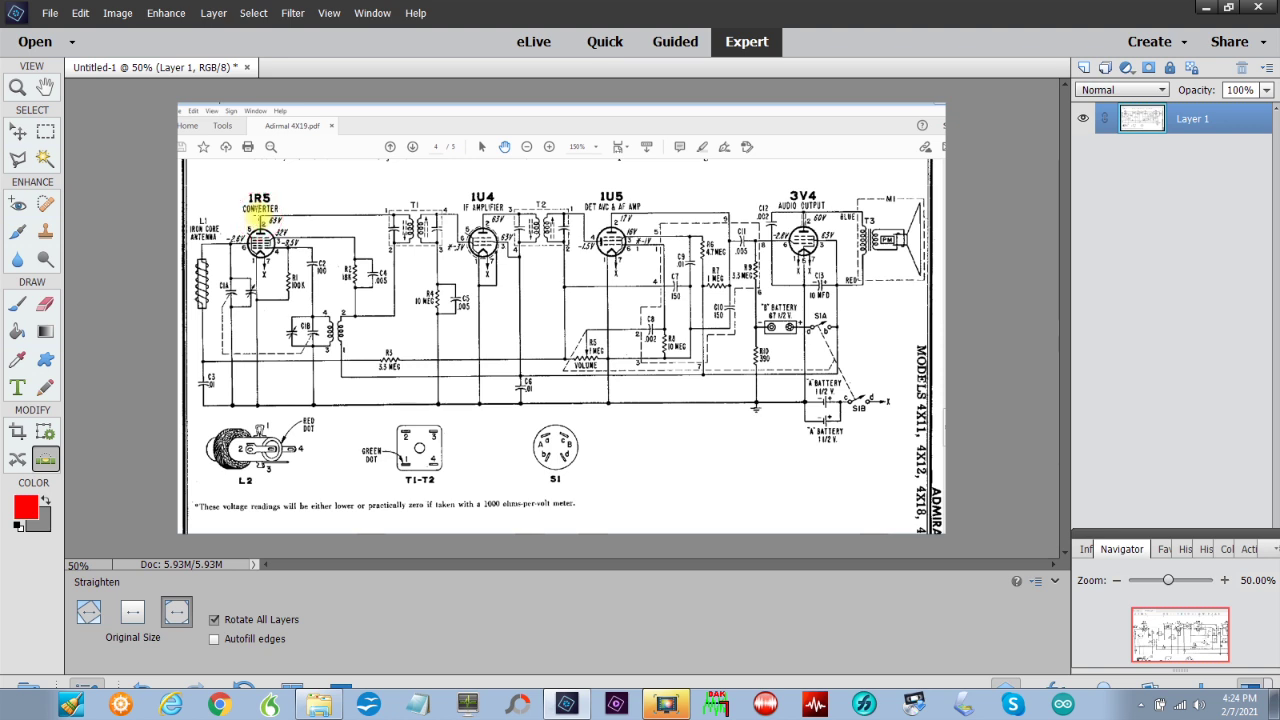
pyautogui.moveTo(258, 215); pyautogui.dragTo(815, 177)
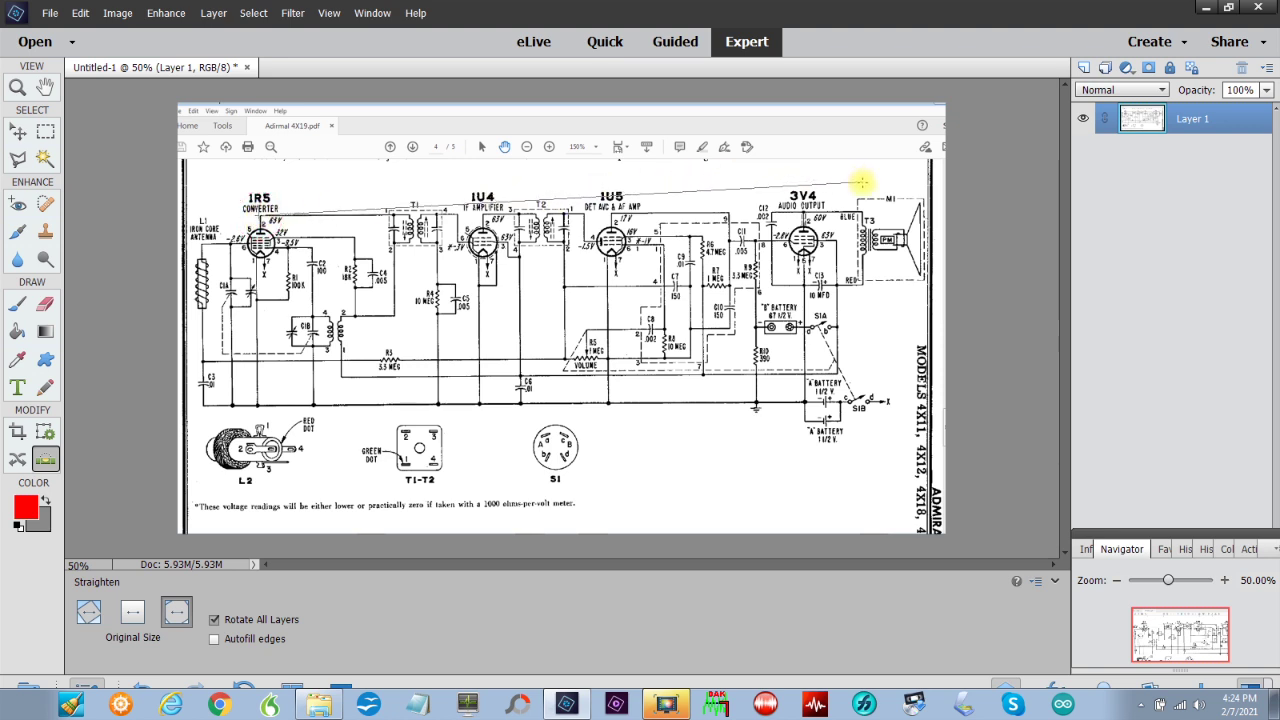
pyautogui.moveTo(861, 182); pyautogui.dragTo(901, 212)
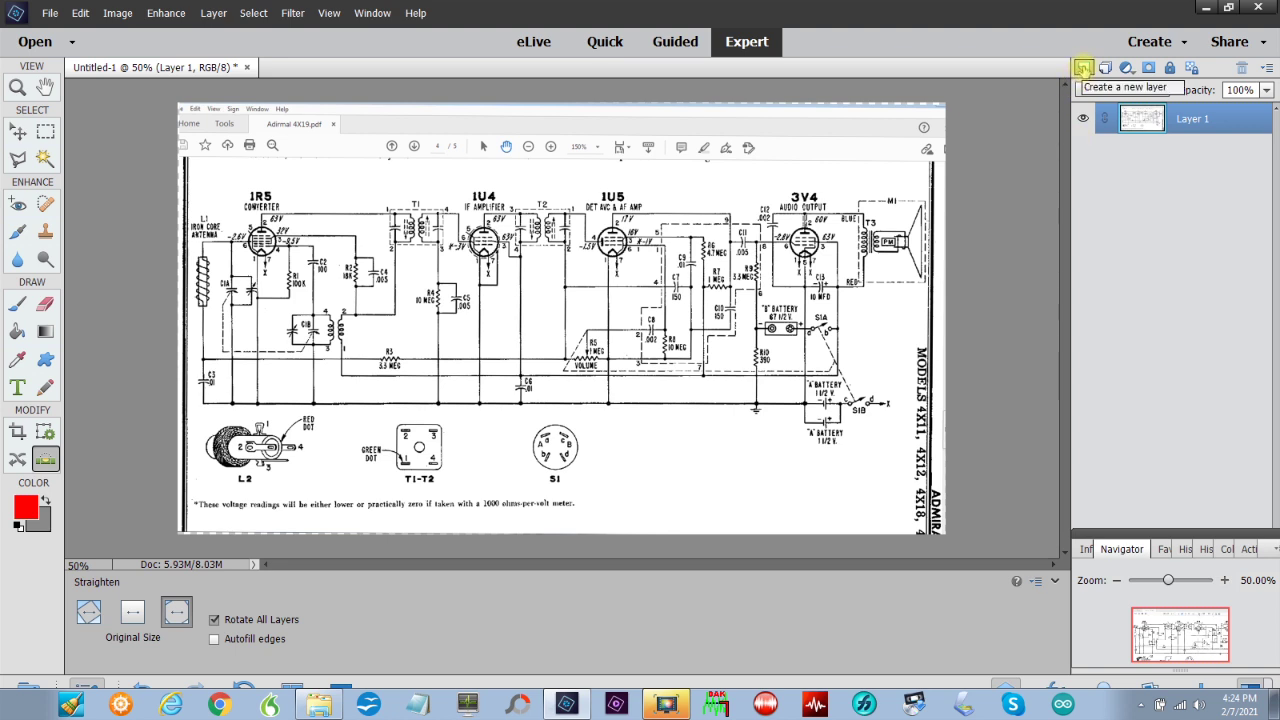
# Step: Add Layer 2, move it below Layer 1, and toggle Layer 1's visibility to check
pyautogui.click(1083, 68)
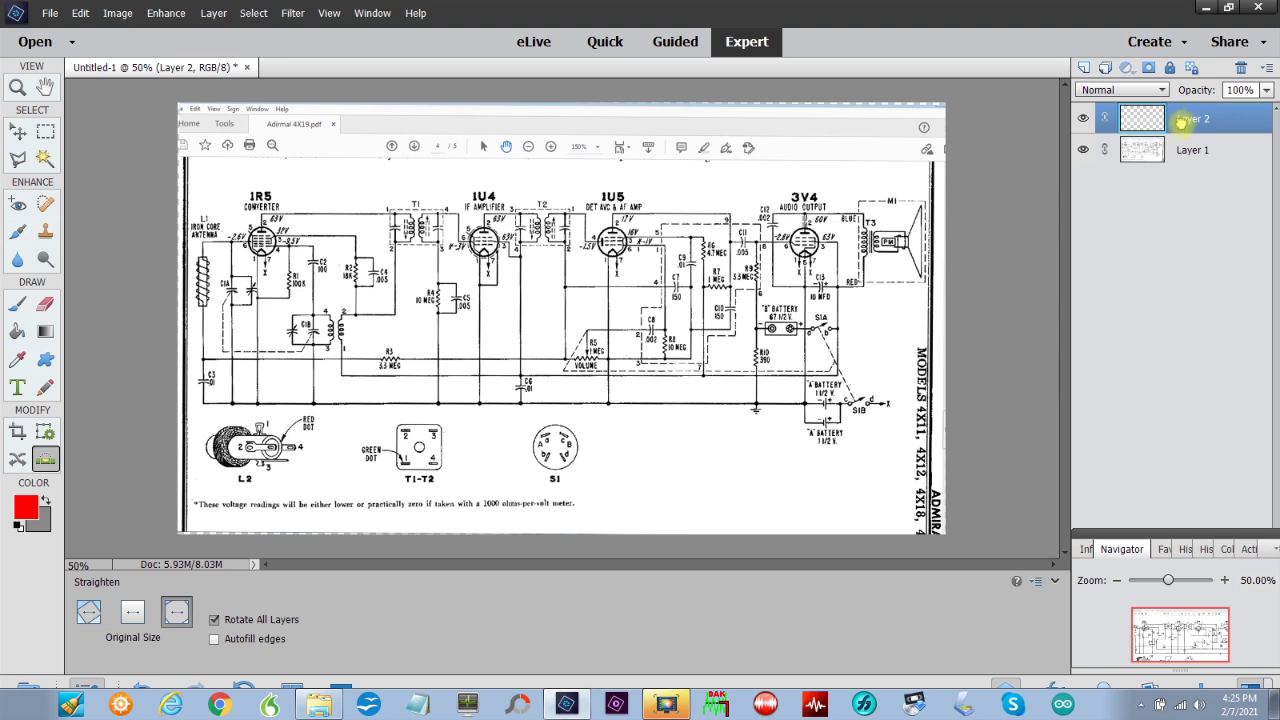
pyautogui.moveTo(1181, 127); pyautogui.dragTo(1180, 170)
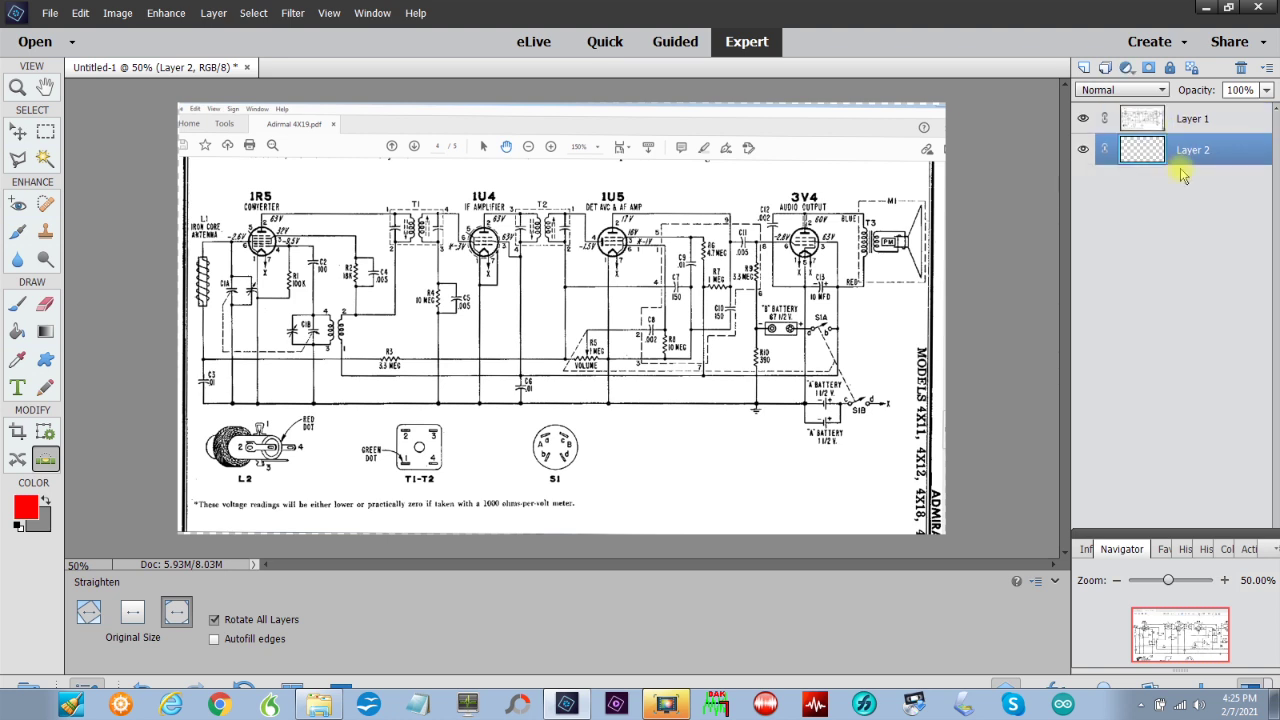
pyautogui.click(1083, 118)
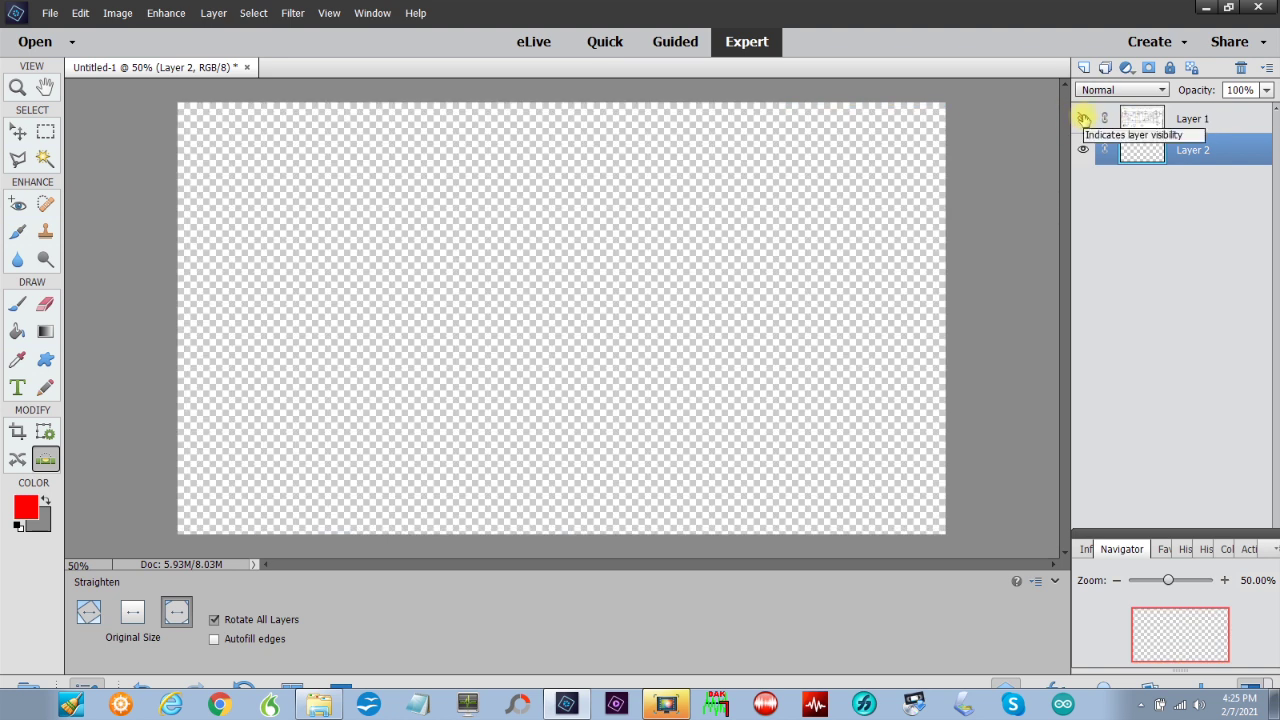
pyautogui.click(1083, 118)
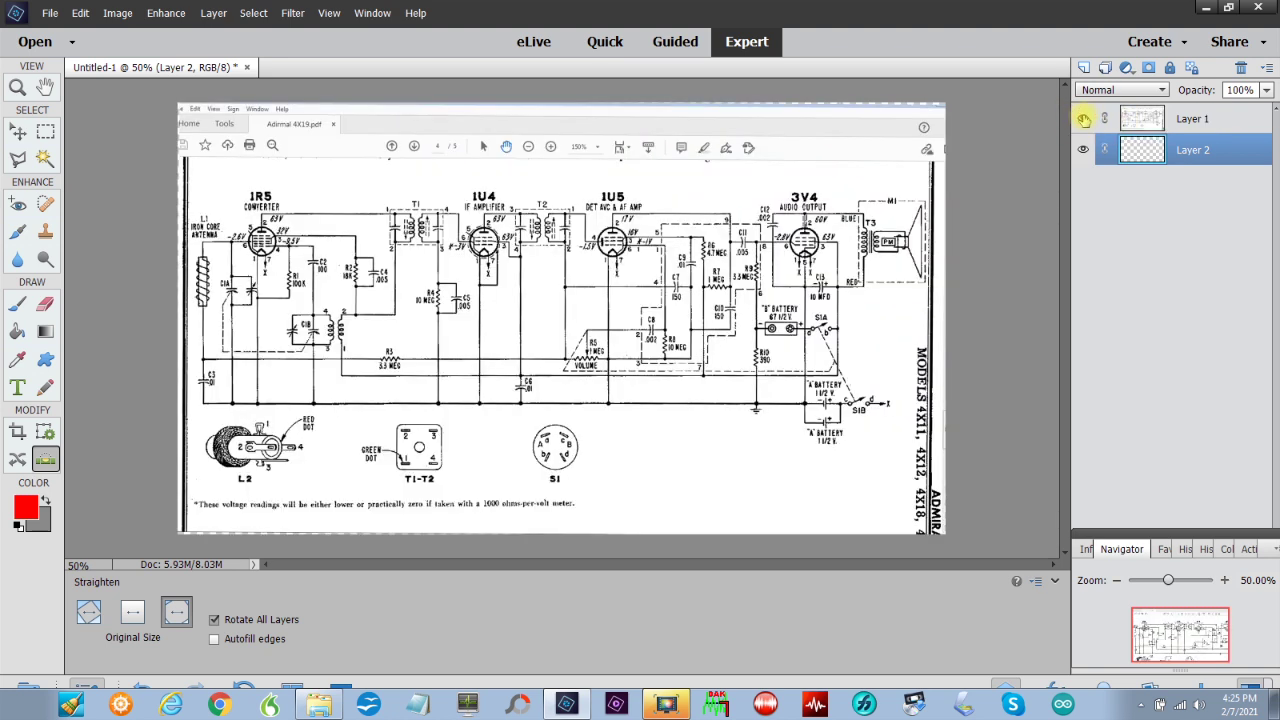
pyautogui.click(1083, 117)
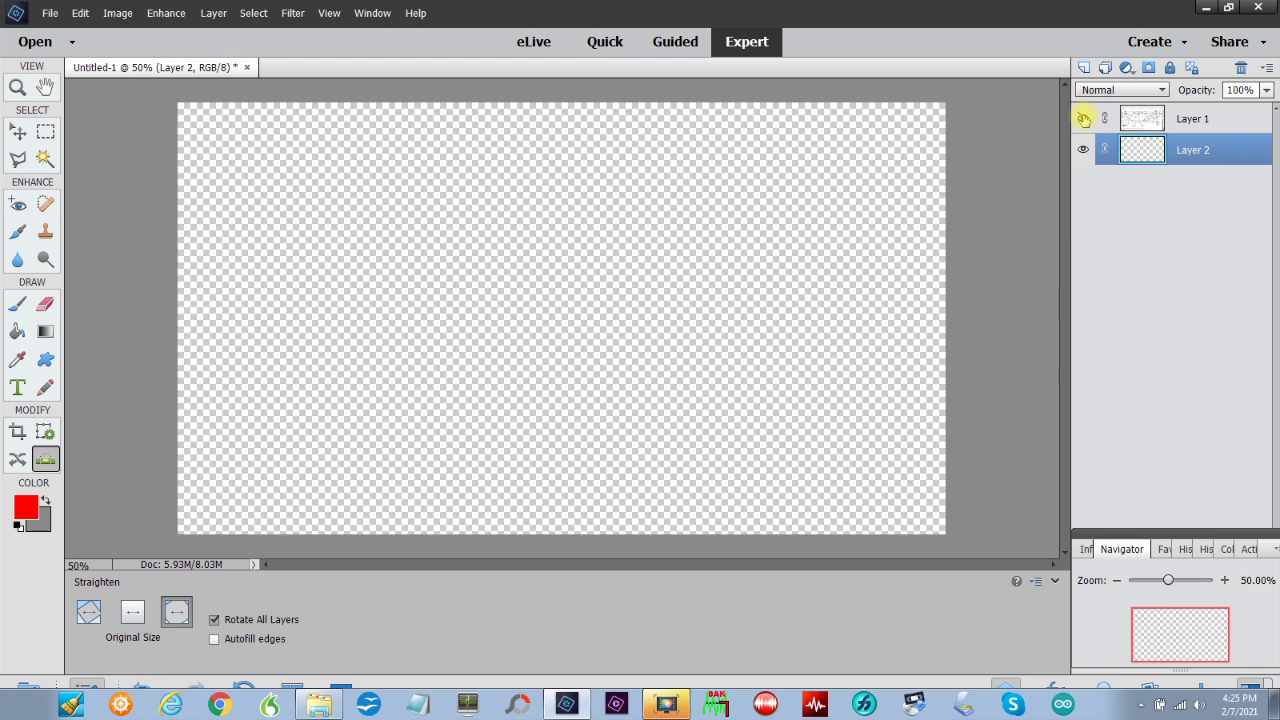
pyautogui.click(1083, 118)
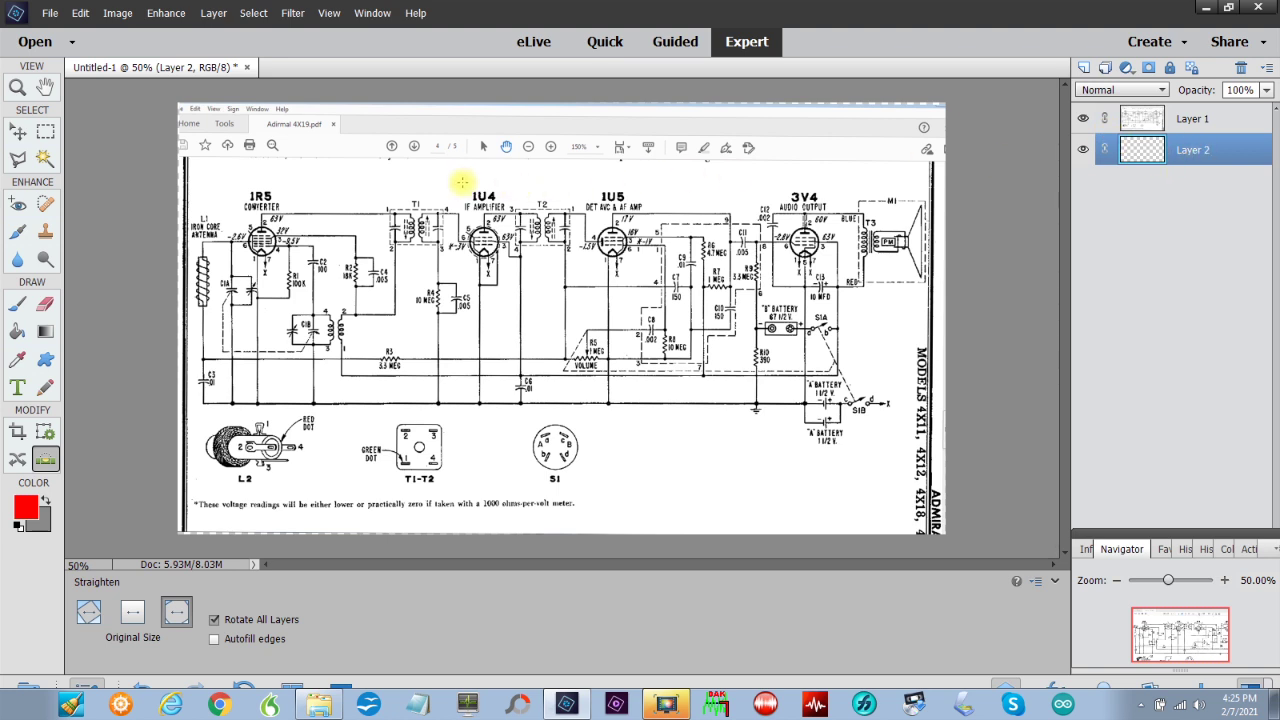
# Step: Fill Layer 2 with White via Edit > Fill Layer at Normal mode, 100% opacity
pyautogui.click(49, 14)
pyautogui.moveTo(80, 14)
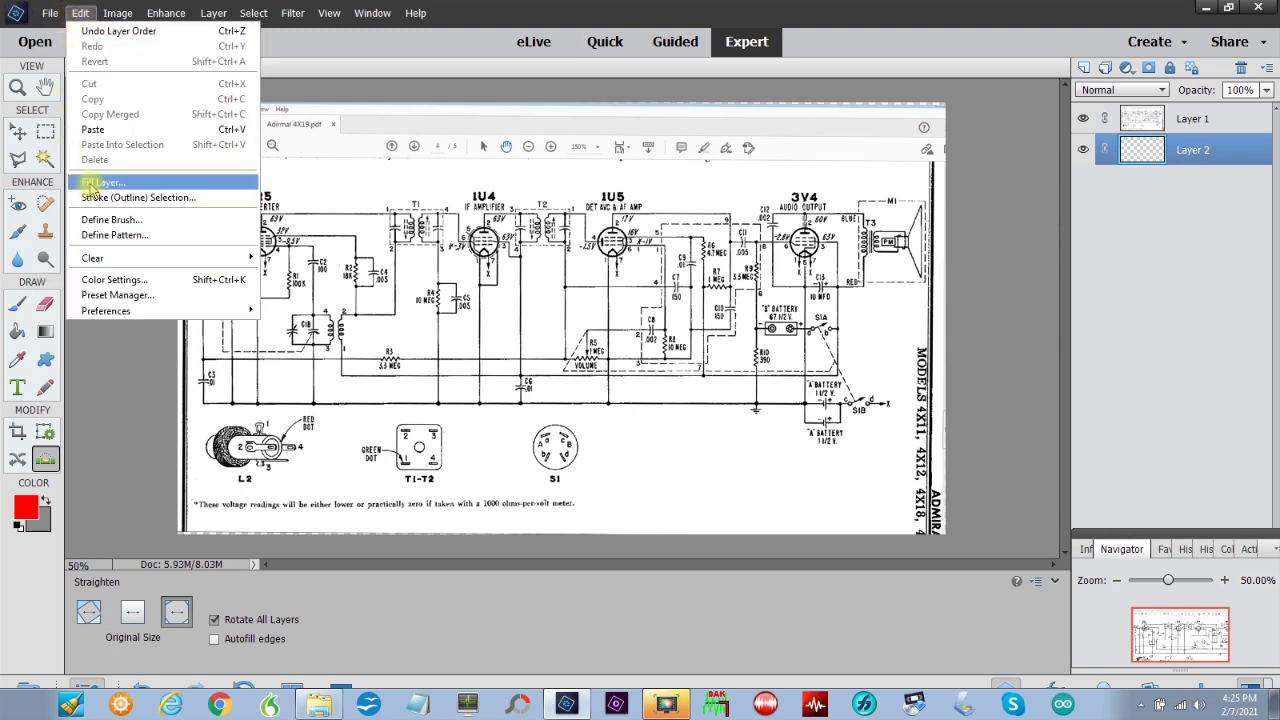
pyautogui.click(90, 184)
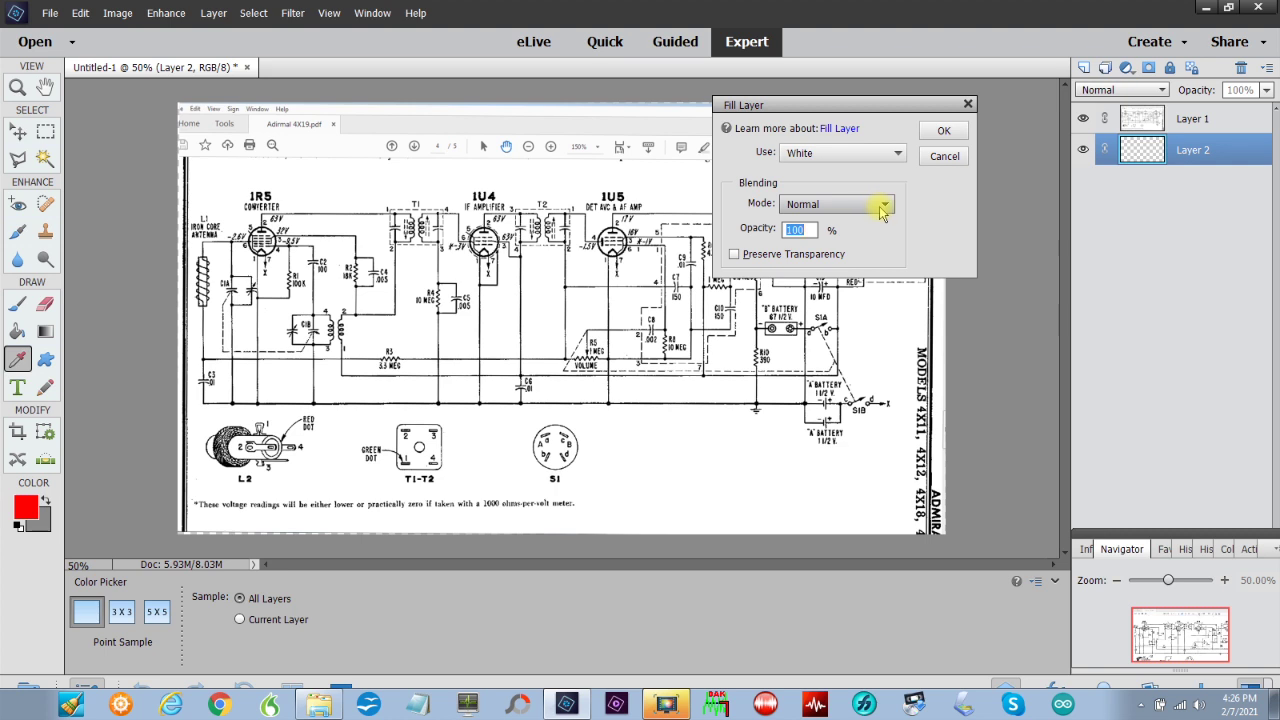
pyautogui.click(950, 132)
pyautogui.press('p')
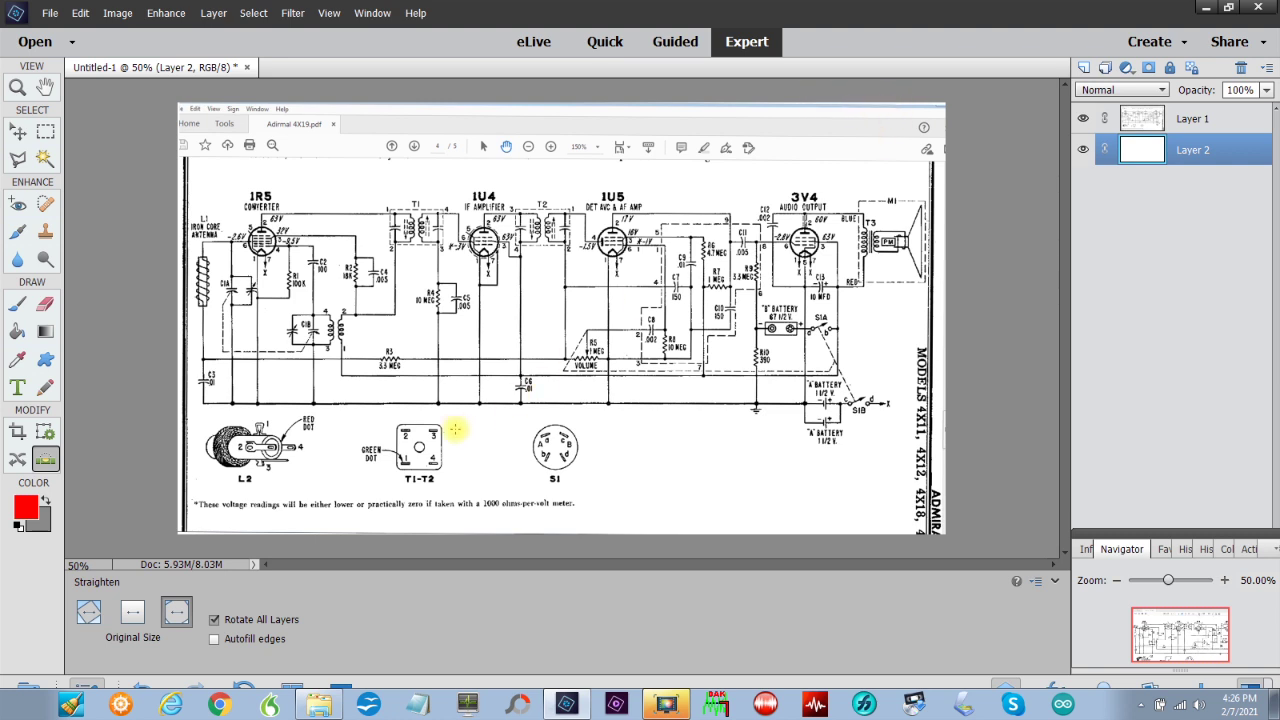
pyautogui.click(1084, 150)
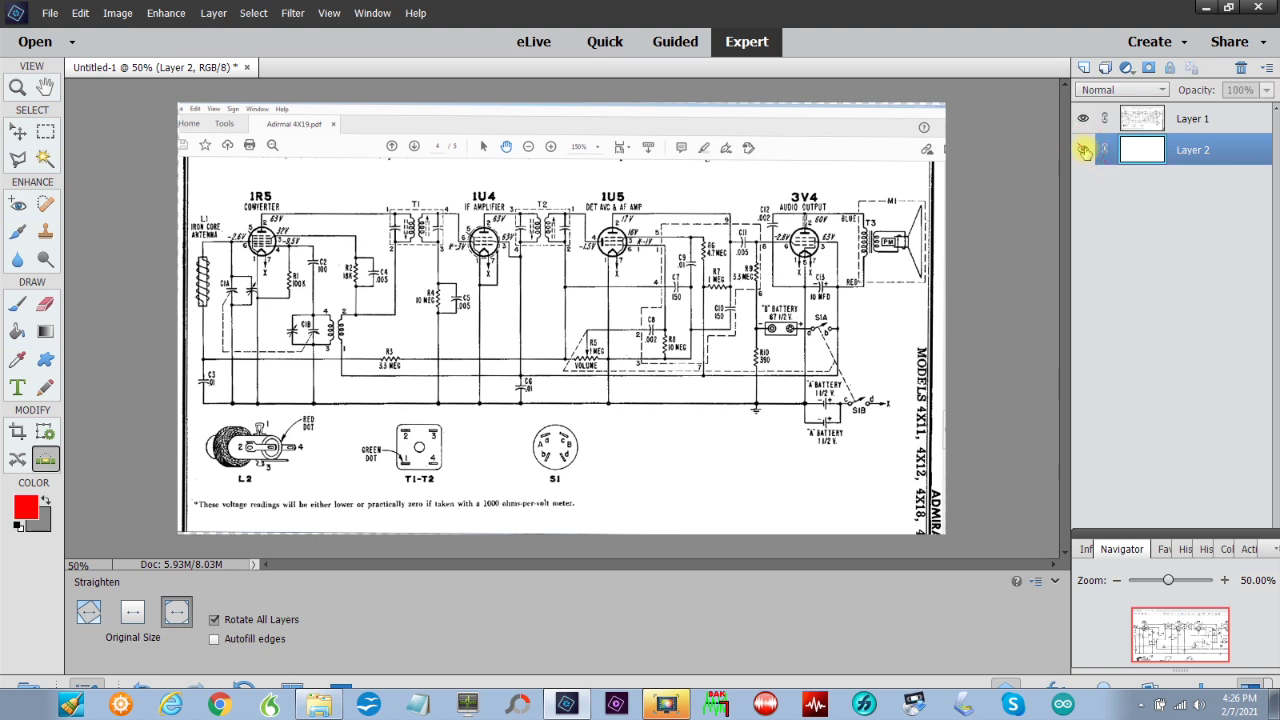
pyautogui.click(1084, 150)
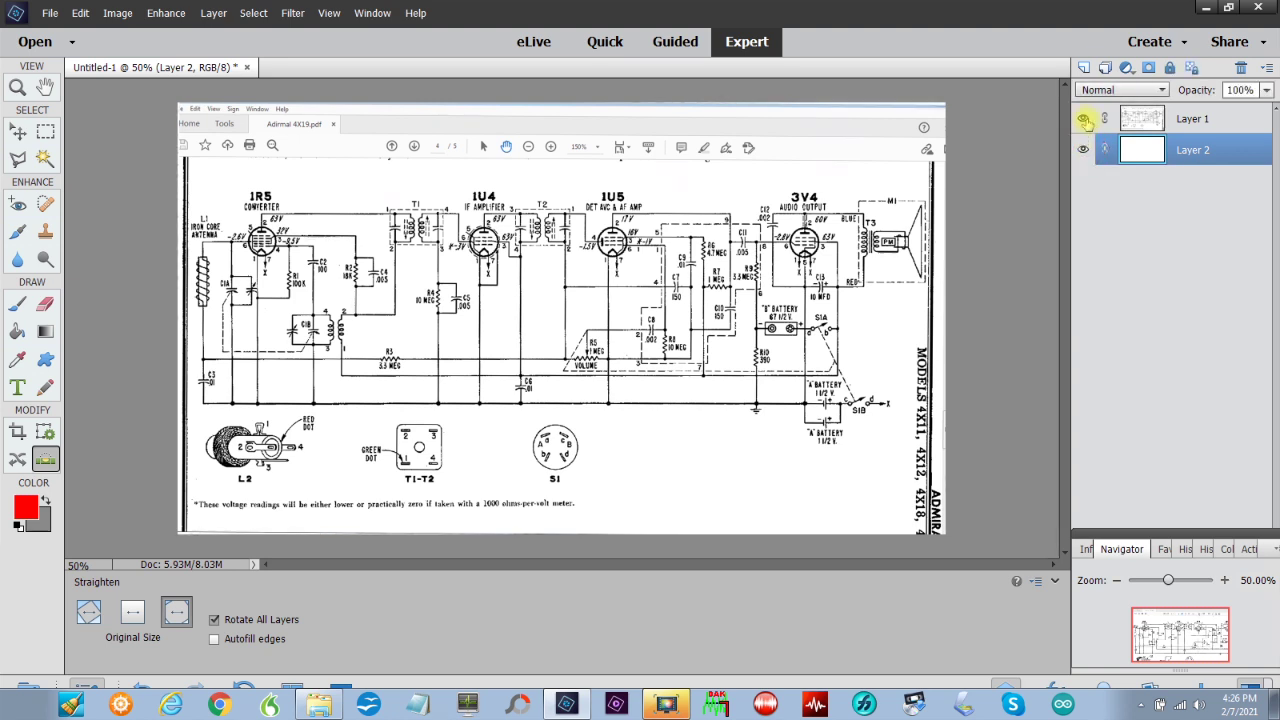
pyautogui.click(1083, 119)
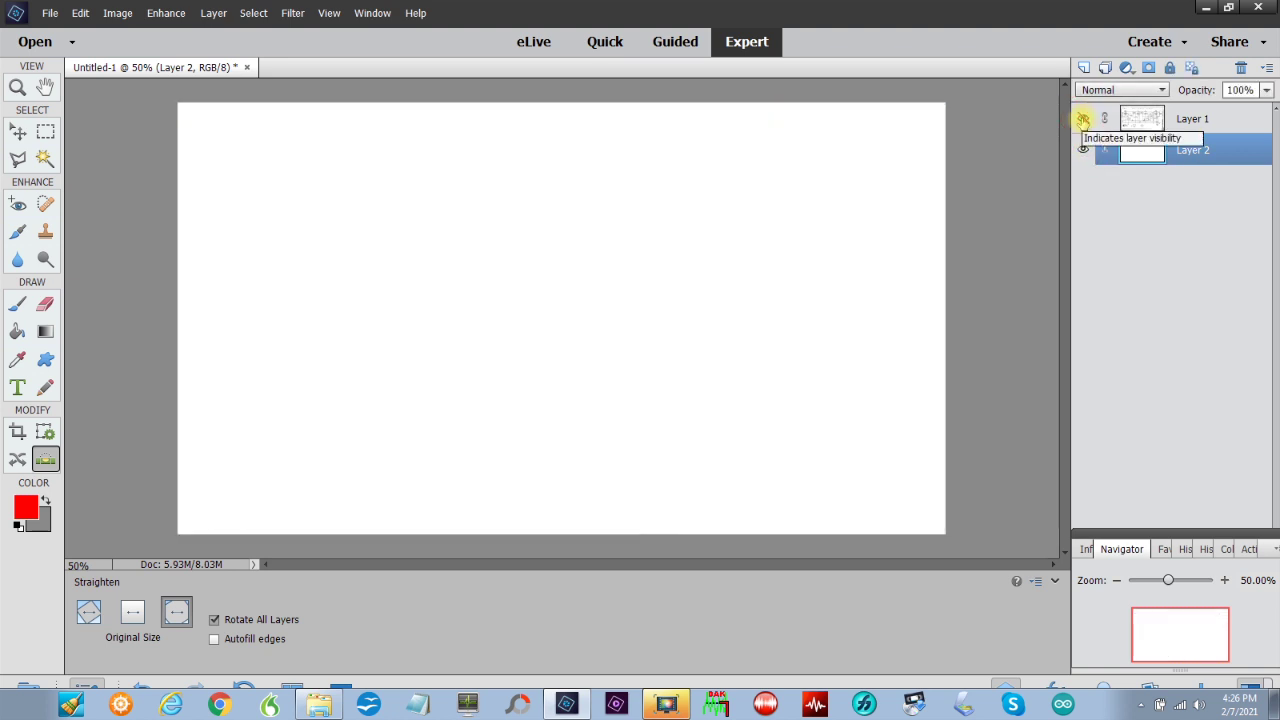
pyautogui.click(1083, 119)
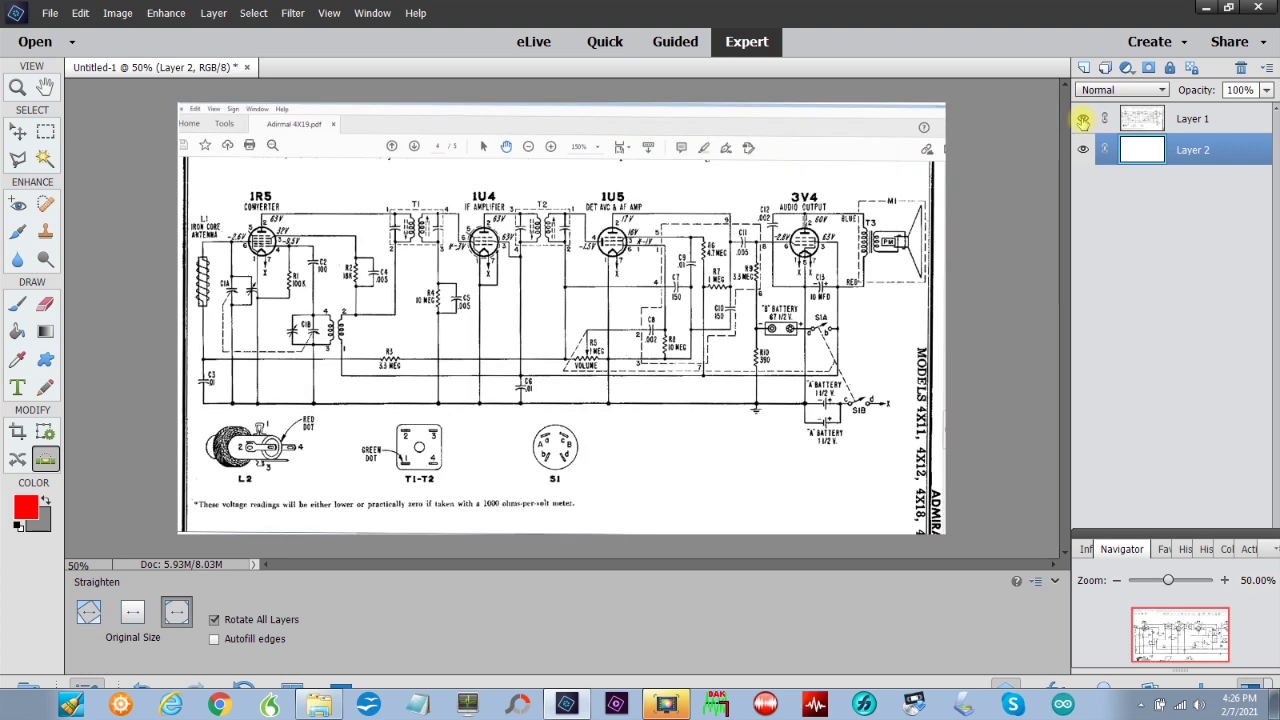
# Step: On Layer 1, use an 80 px eraser to remove the Acrobat toolbar, left edge line and right border
pyautogui.click(1192, 120)
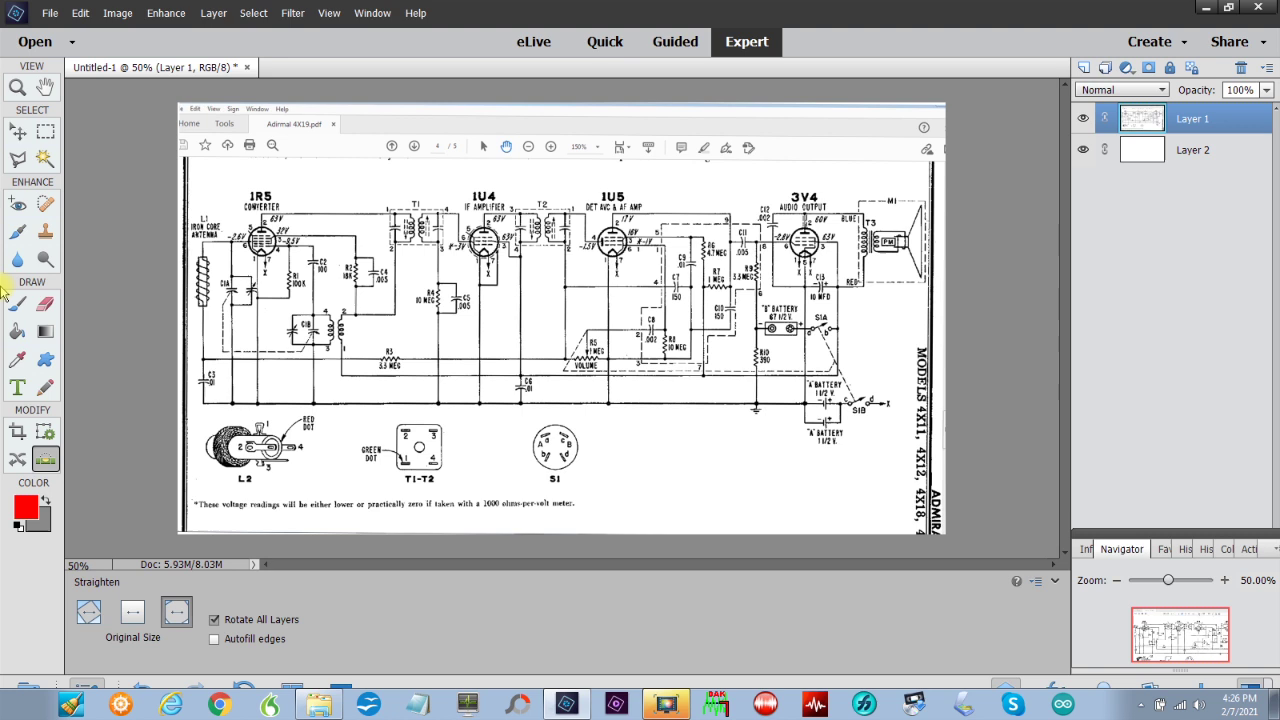
pyautogui.click(45, 308)
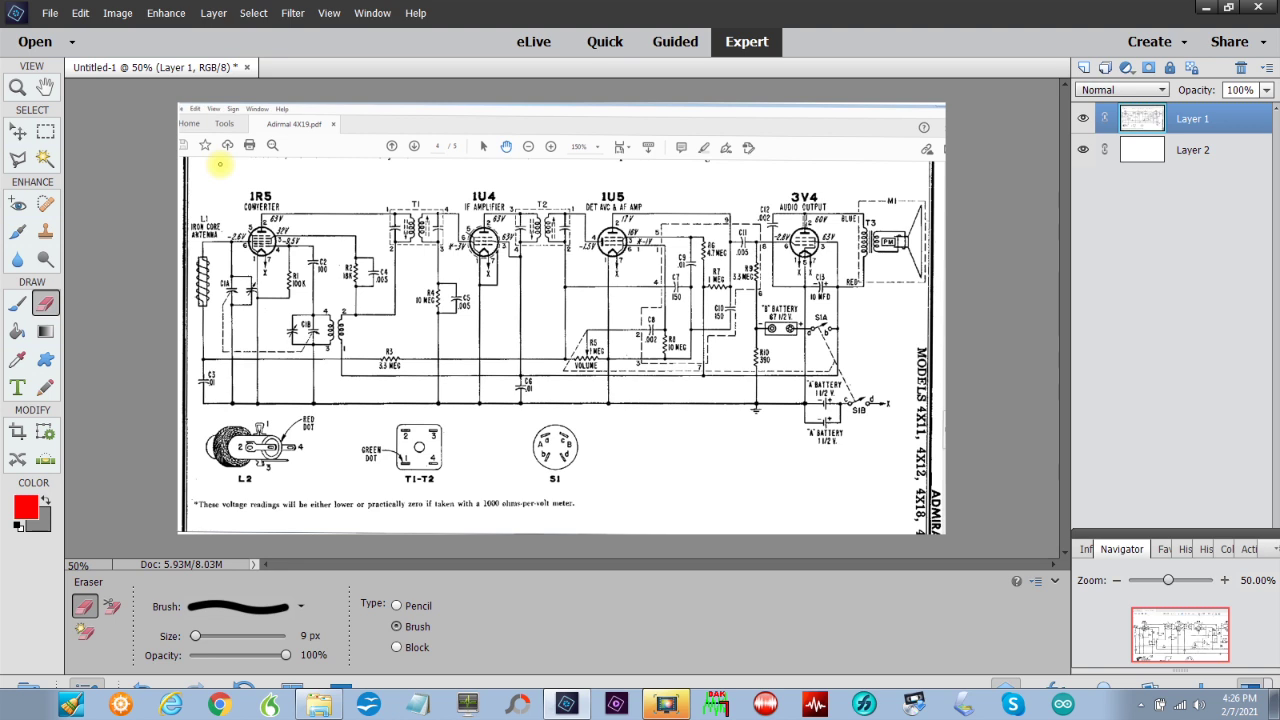
pyautogui.press(']')
pyautogui.press(']')
pyautogui.press(']')
pyautogui.press(']')
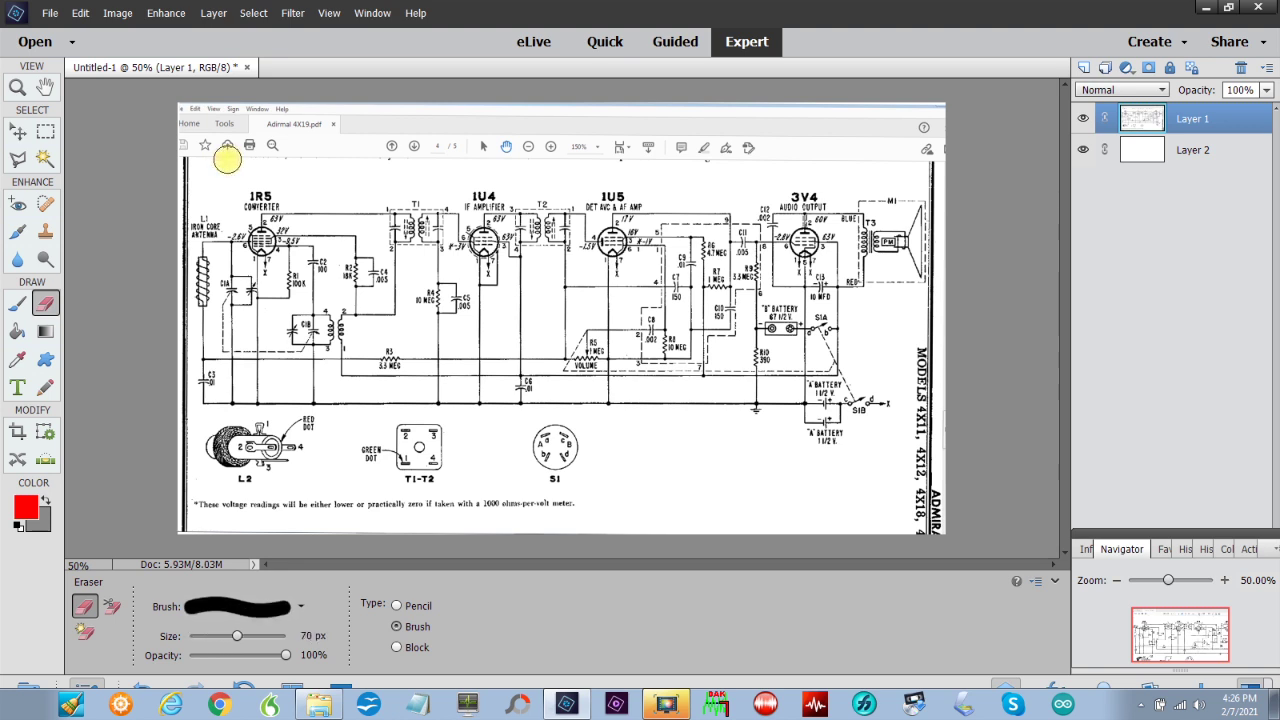
pyautogui.press(']')
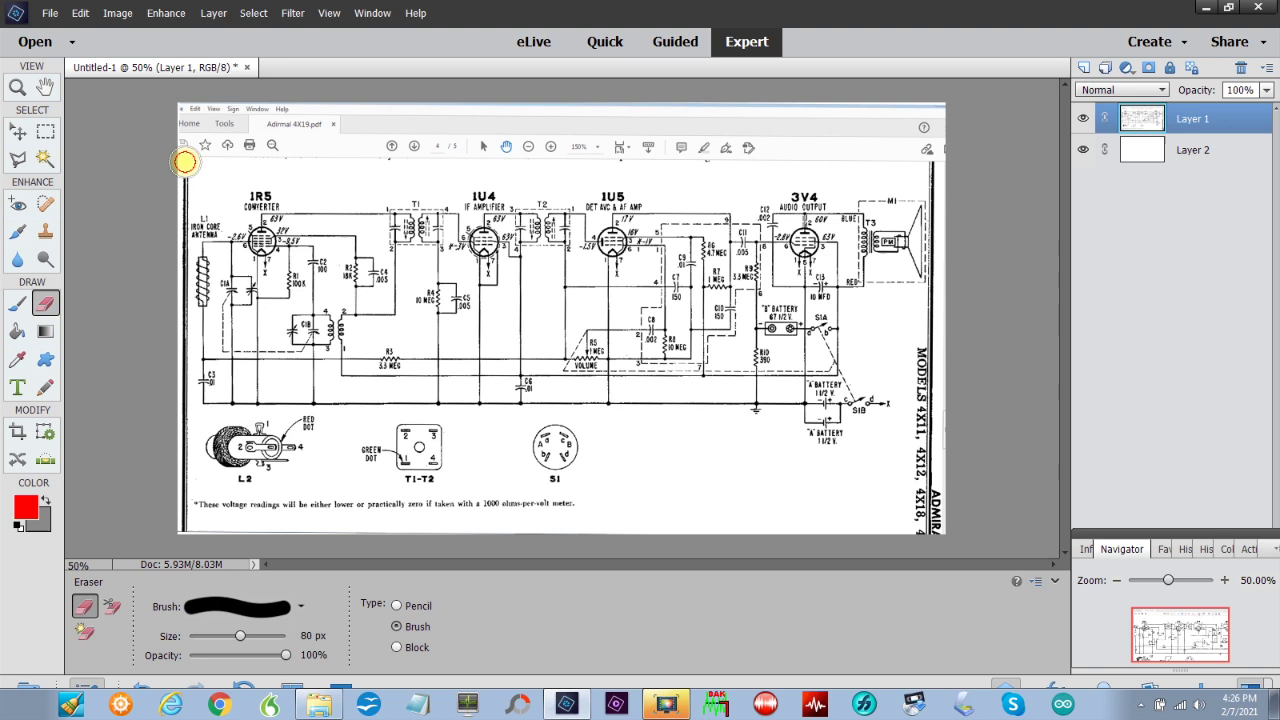
pyautogui.moveTo(185, 161)
pyautogui.mouseDown()
pyautogui.moveTo(189, 112)
pyautogui.moveTo(225, 100)
pyautogui.moveTo(957, 114)
pyautogui.moveTo(966, 137)
pyautogui.moveTo(889, 123)
pyautogui.moveTo(214, 123)
pyautogui.moveTo(194, 143)
pyautogui.moveTo(729, 143)
pyautogui.moveTo(966, 160)
pyautogui.moveTo(900, 145)
pyautogui.mouseUp()
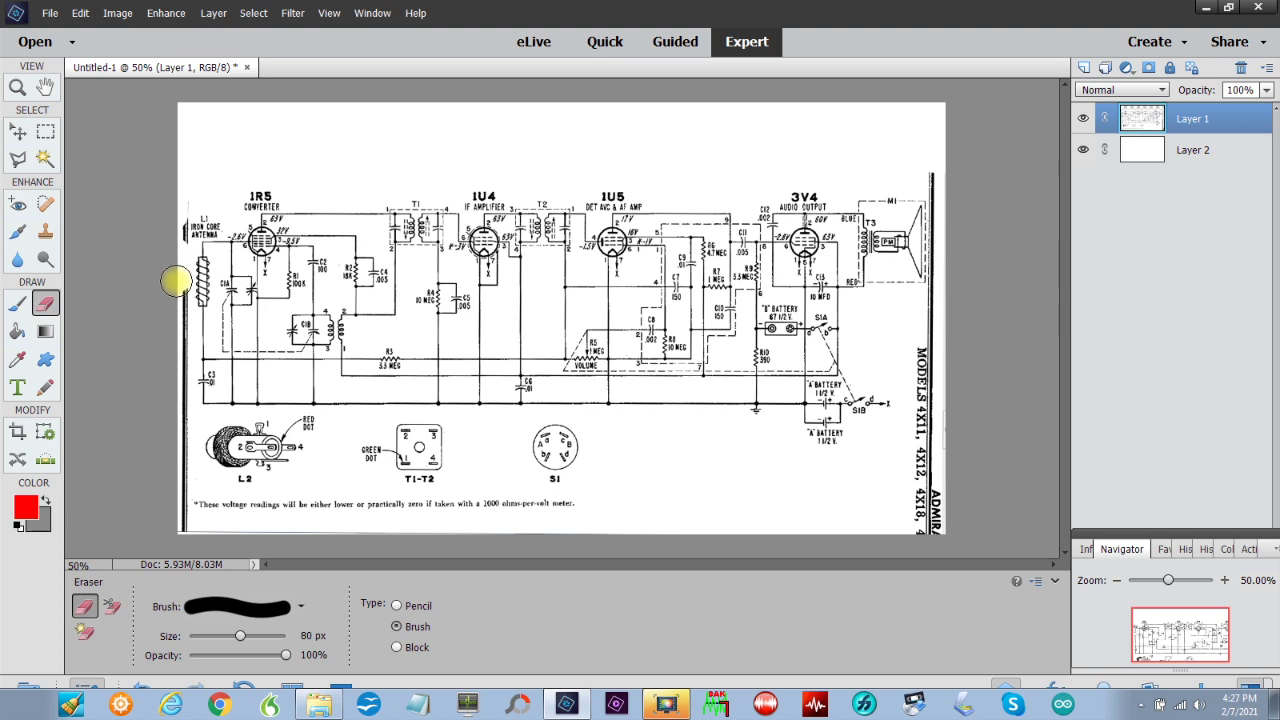
pyautogui.moveTo(170, 309)
pyautogui.mouseDown()
pyautogui.moveTo(175, 471)
pyautogui.moveTo(193, 528)
pyautogui.moveTo(182, 536)
pyautogui.moveTo(226, 512)
pyautogui.moveTo(340, 499)
pyautogui.moveTo(619, 504)
pyautogui.moveTo(647, 521)
pyautogui.moveTo(562, 539)
pyautogui.moveTo(294, 520)
pyautogui.moveTo(204, 529)
pyautogui.moveTo(579, 536)
pyautogui.moveTo(723, 514)
pyautogui.moveTo(947, 526)
pyautogui.moveTo(914, 519)
pyautogui.moveTo(961, 513)
pyautogui.moveTo(940, 509)
pyautogui.moveTo(921, 480)
pyautogui.moveTo(941, 410)
pyautogui.moveTo(927, 450)
pyautogui.moveTo(934, 308)
pyautogui.moveTo(940, 371)
pyautogui.mouseUp()
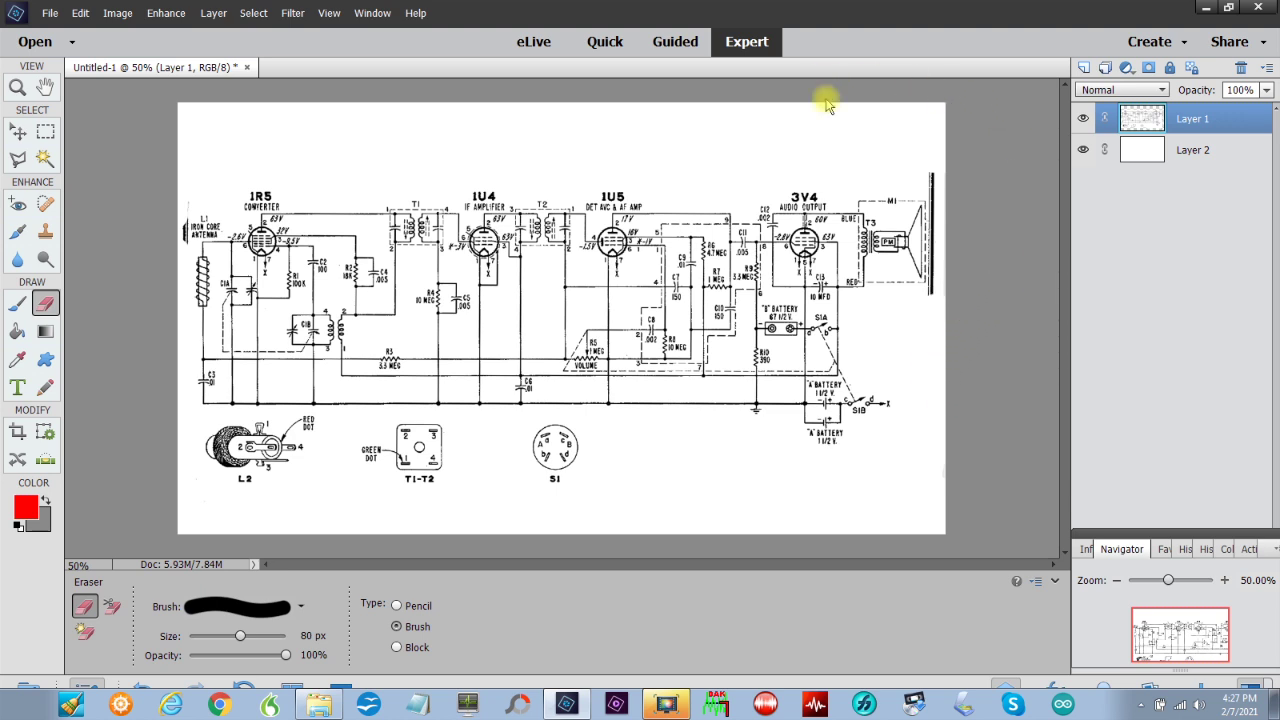
pyautogui.moveTo(937, 167); pyautogui.dragTo(937, 180)
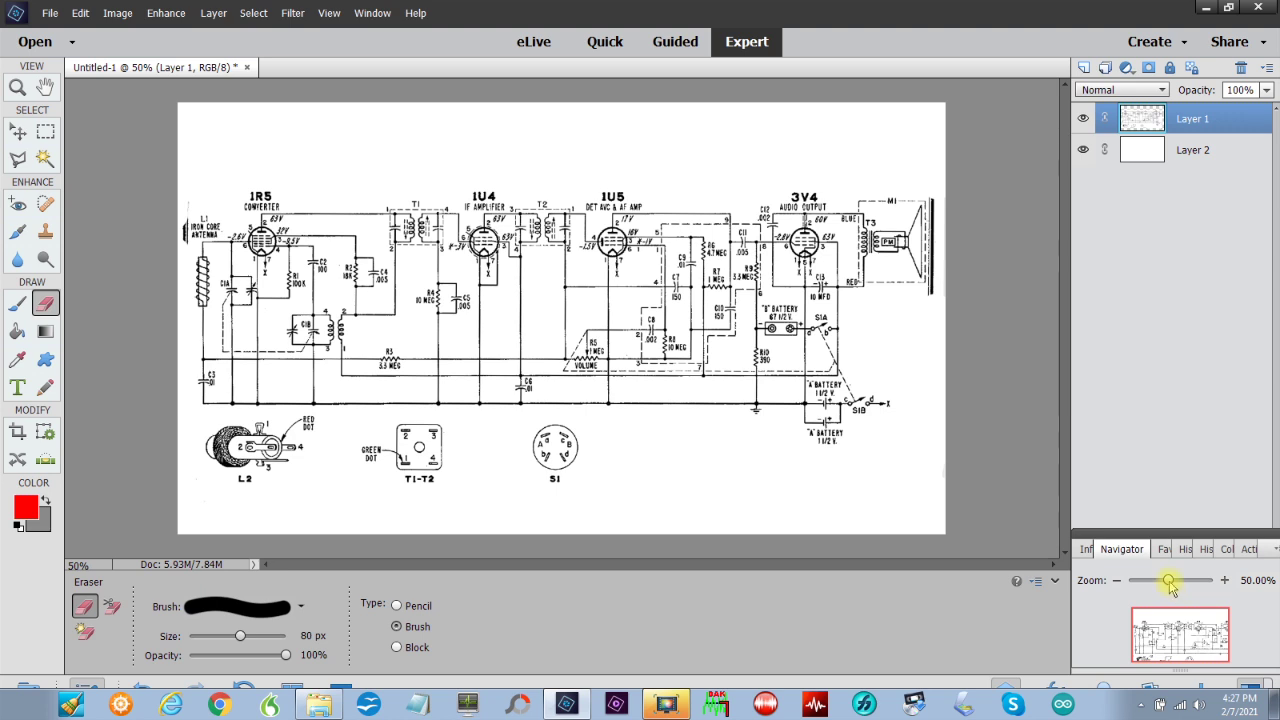
# Step: Zoom to 89.3%, shrink the eraser to 30 px and erase the stray bars beside the antenna label
pyautogui.moveTo(1169, 582); pyautogui.dragTo(1184, 582)
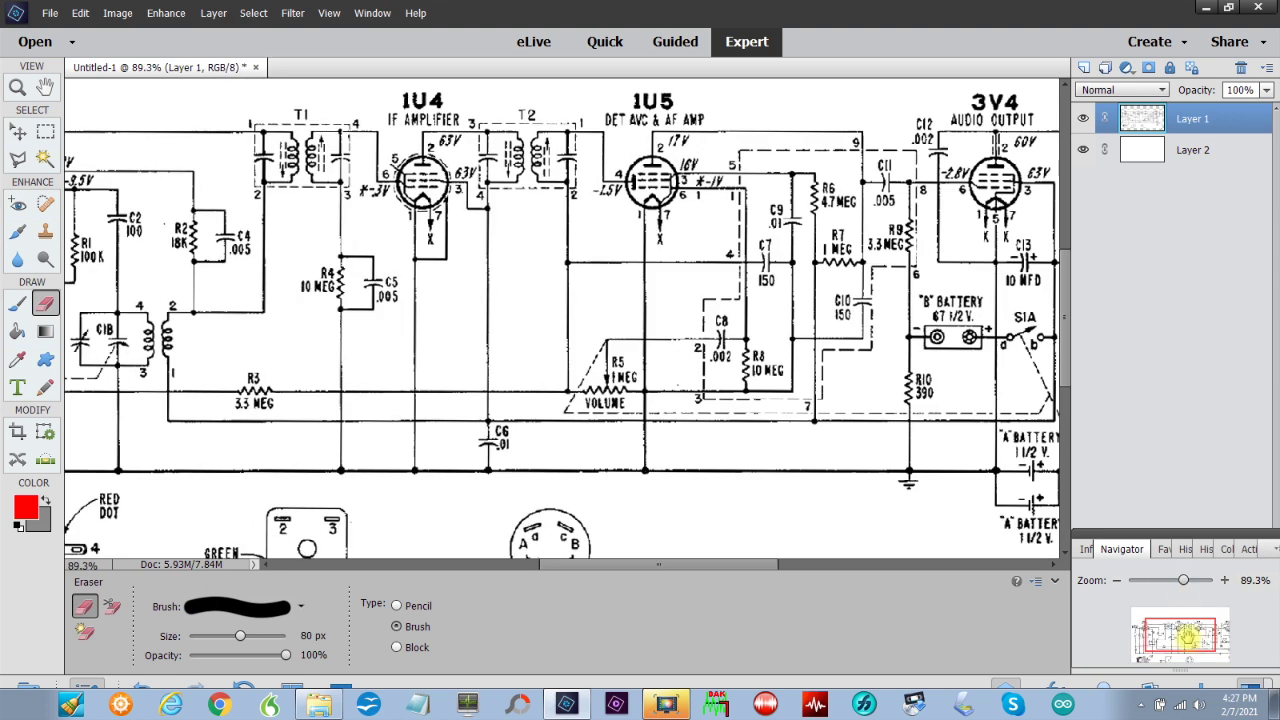
pyautogui.moveTo(1188, 641); pyautogui.dragTo(1141, 631)
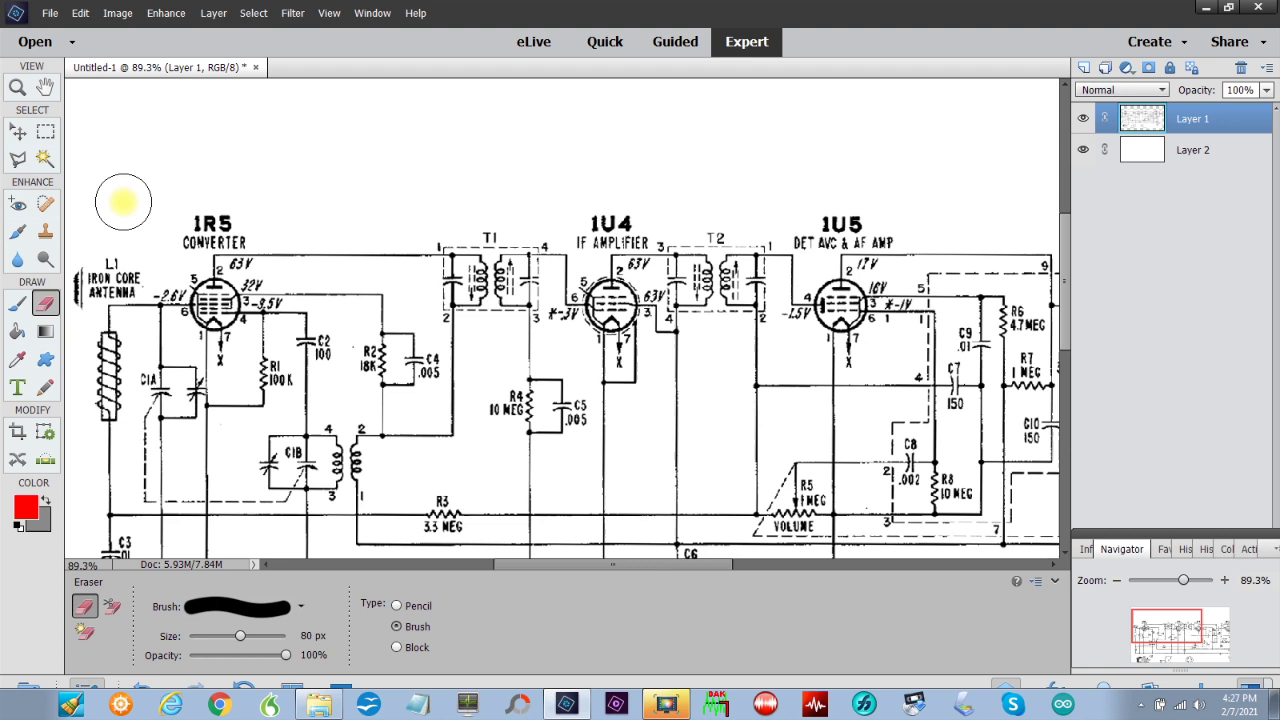
pyautogui.press('[')
pyautogui.press('[')
pyautogui.press('[')
pyautogui.press('[')
pyautogui.press('[')
pyautogui.press('[')
pyautogui.press('[')
pyautogui.press('[')
pyautogui.press('[')
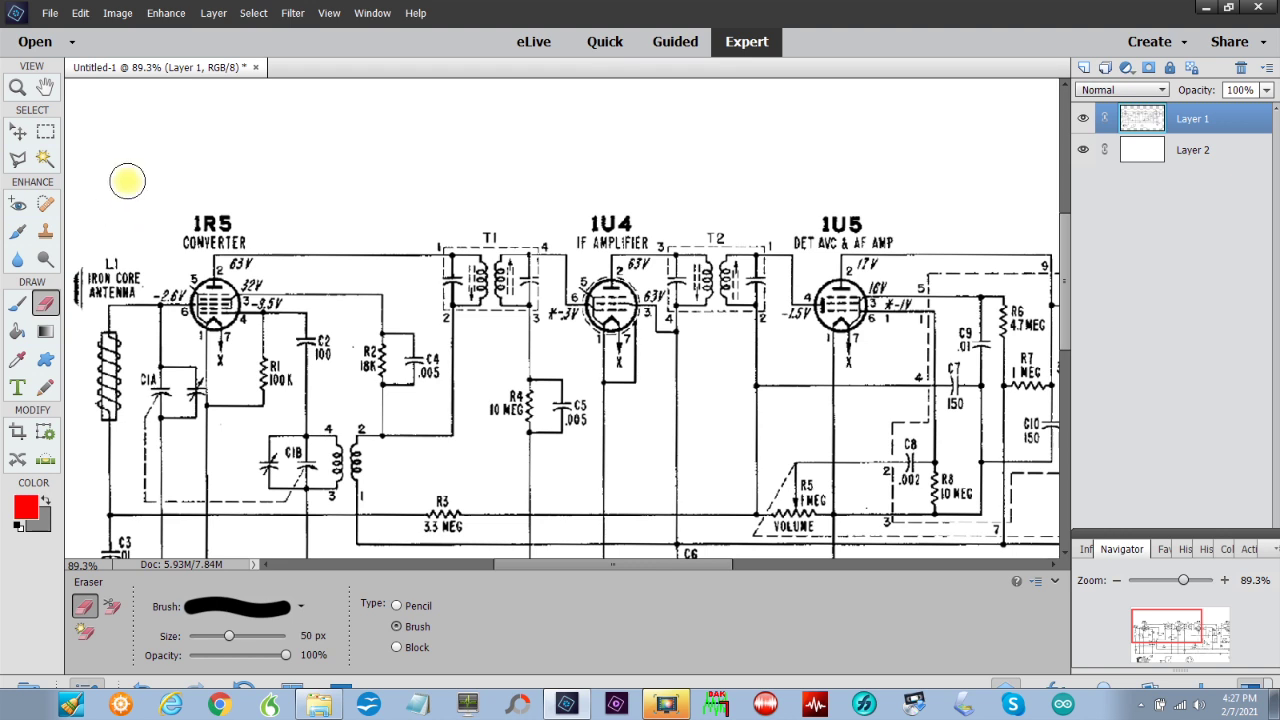
pyautogui.press('[')
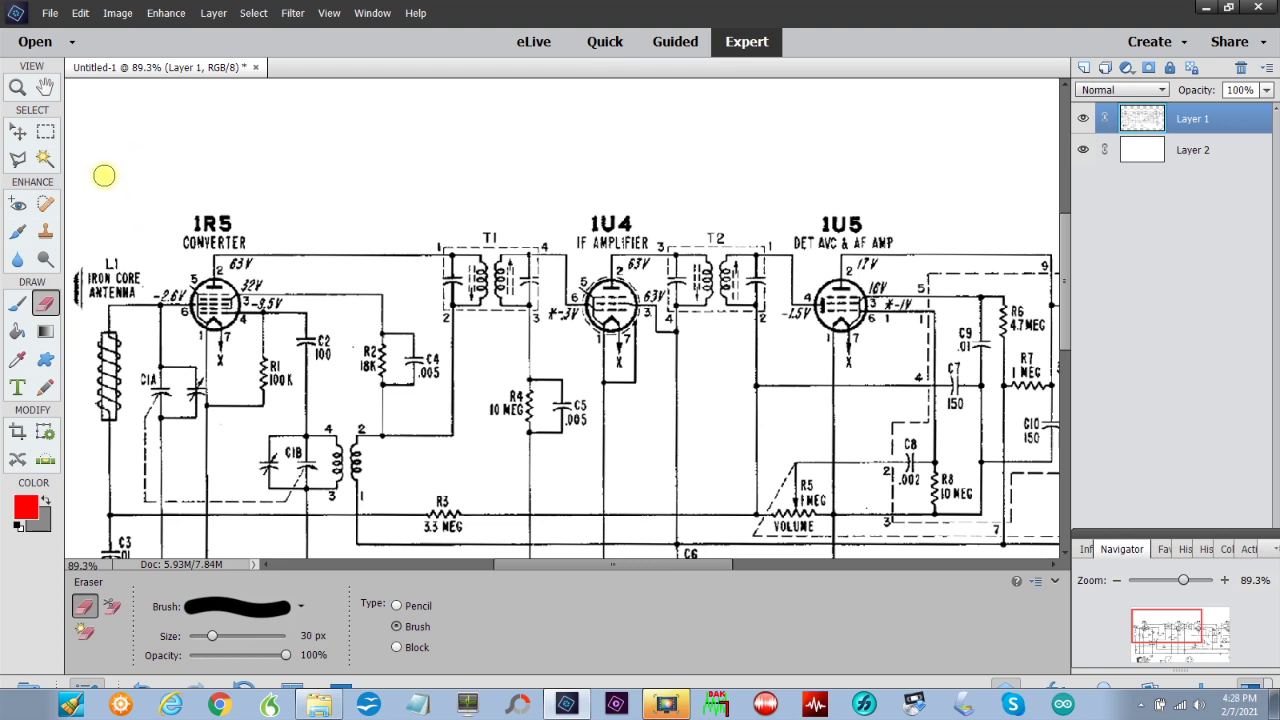
pyautogui.moveTo(73, 258); pyautogui.dragTo(73, 300)
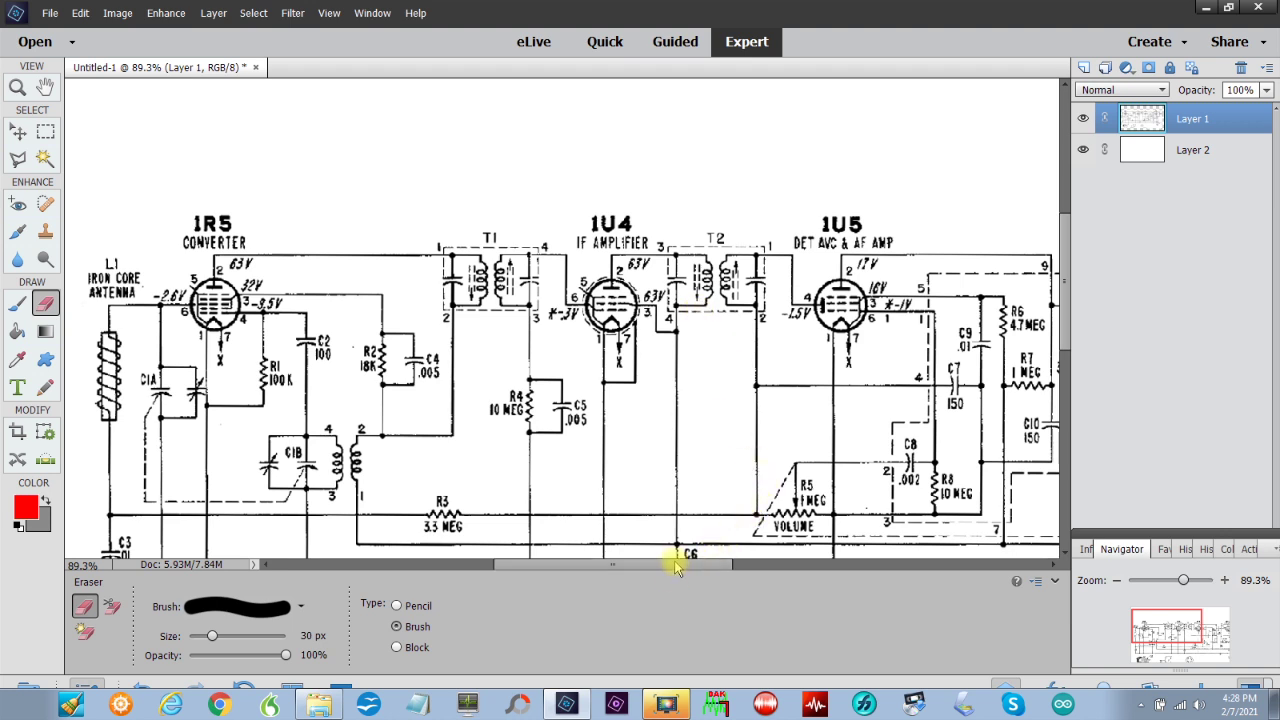
pyautogui.moveTo(674, 563); pyautogui.dragTo(780, 588)
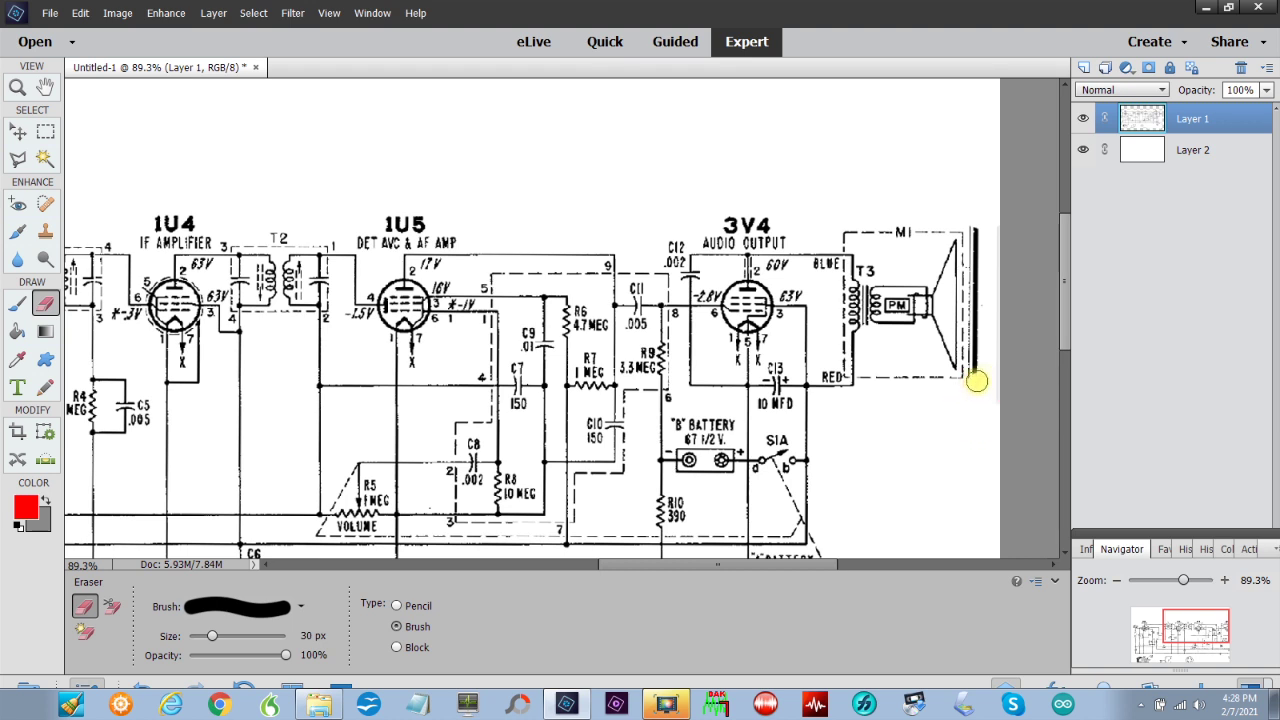
# Step: Erase the thick black bar beside speaker M1, working from its bottom end upward
pyautogui.click(974, 373)
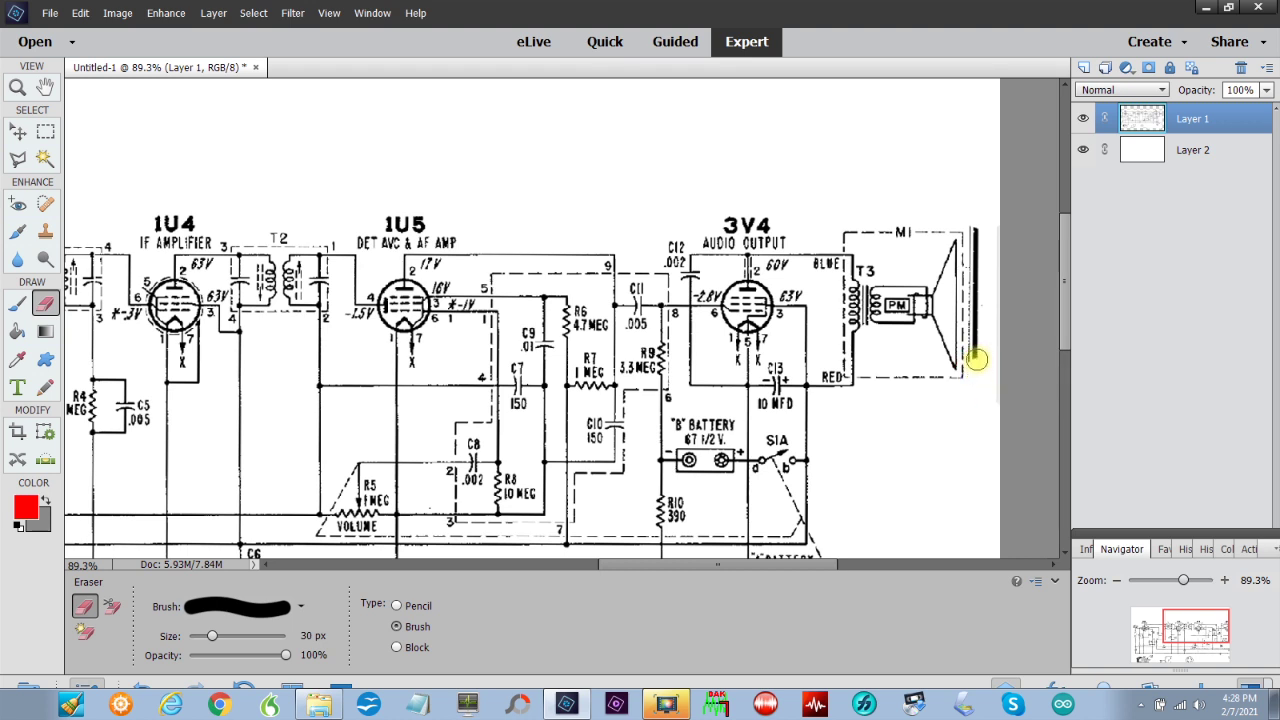
pyautogui.click(976, 348)
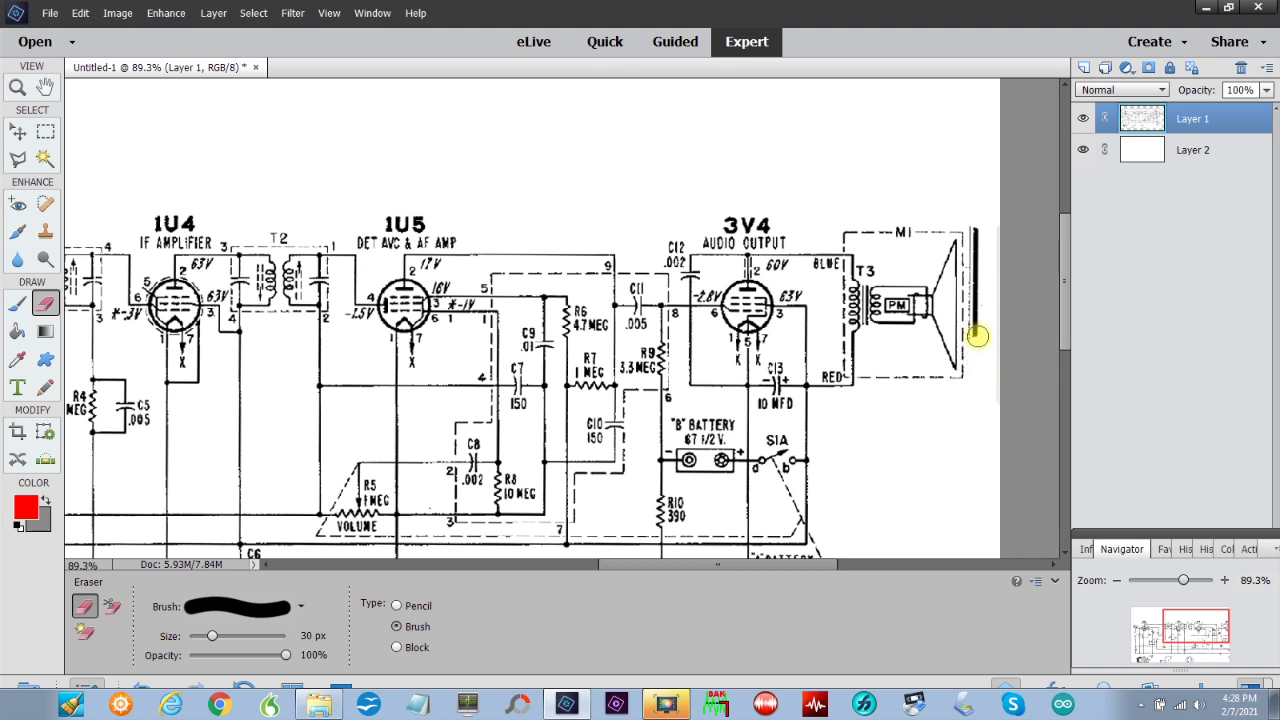
pyautogui.click(978, 333)
pyautogui.click(975, 312)
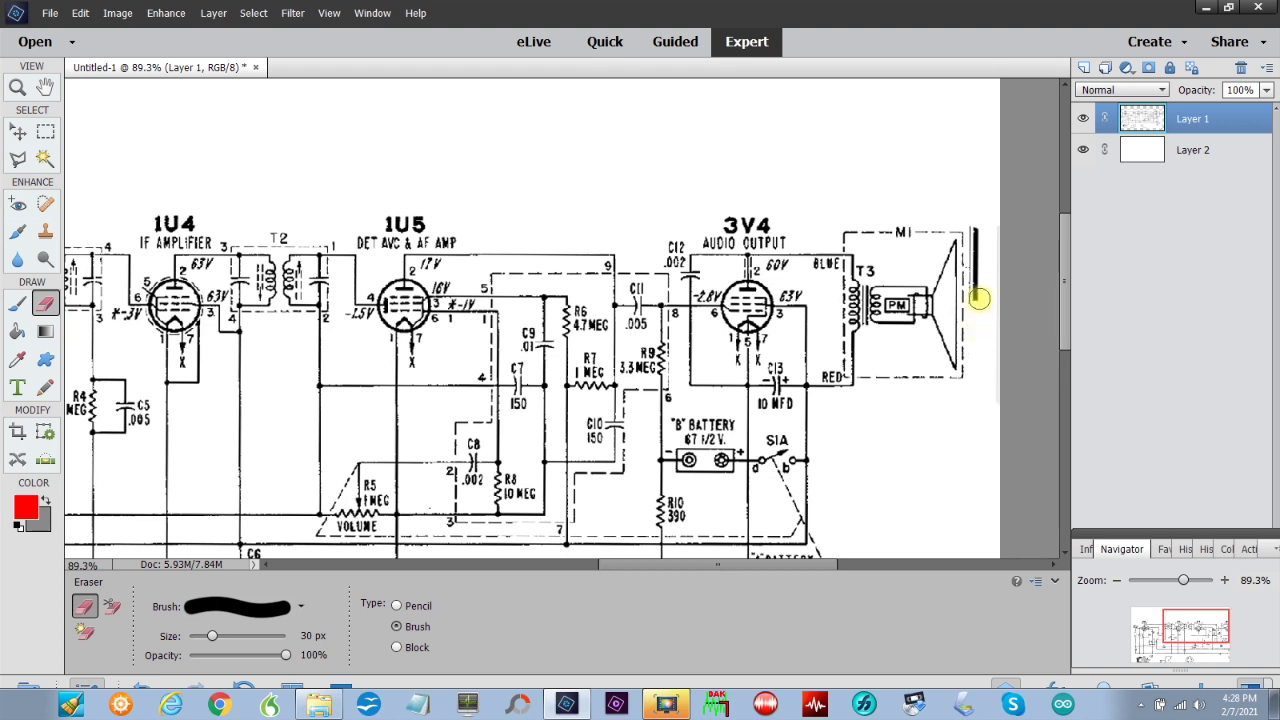
pyautogui.click(975, 297)
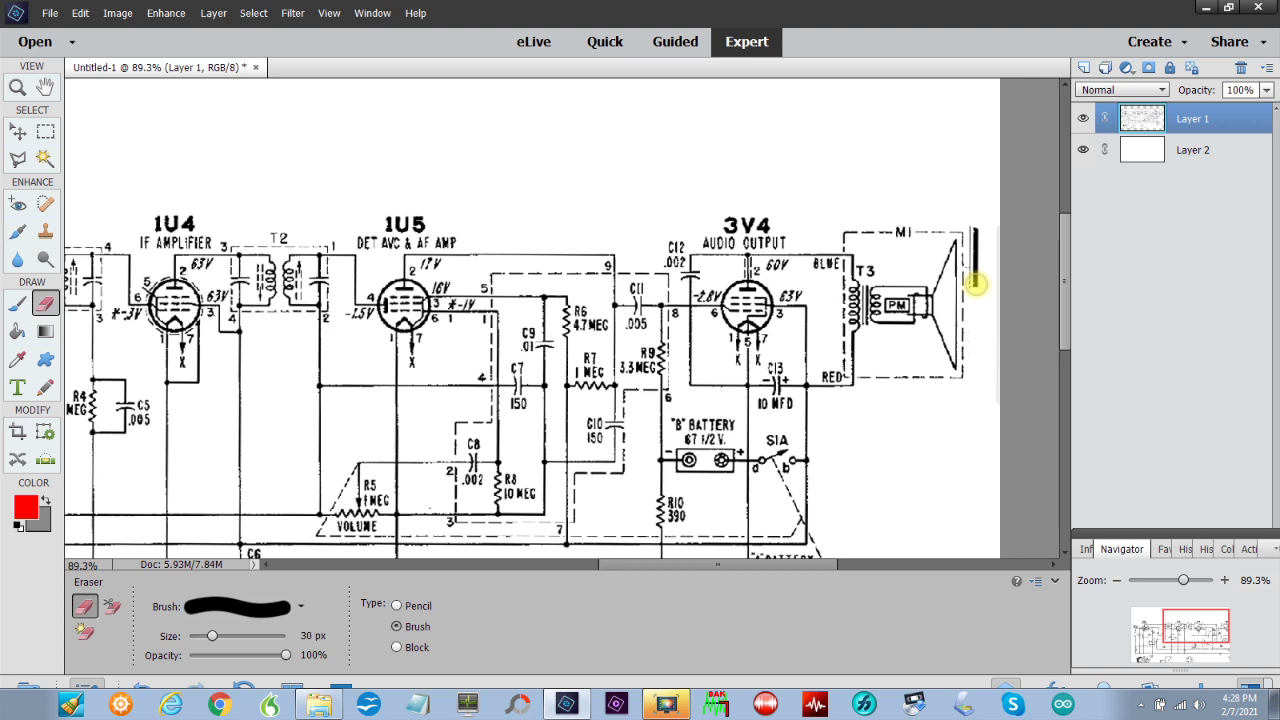
pyautogui.click(979, 275)
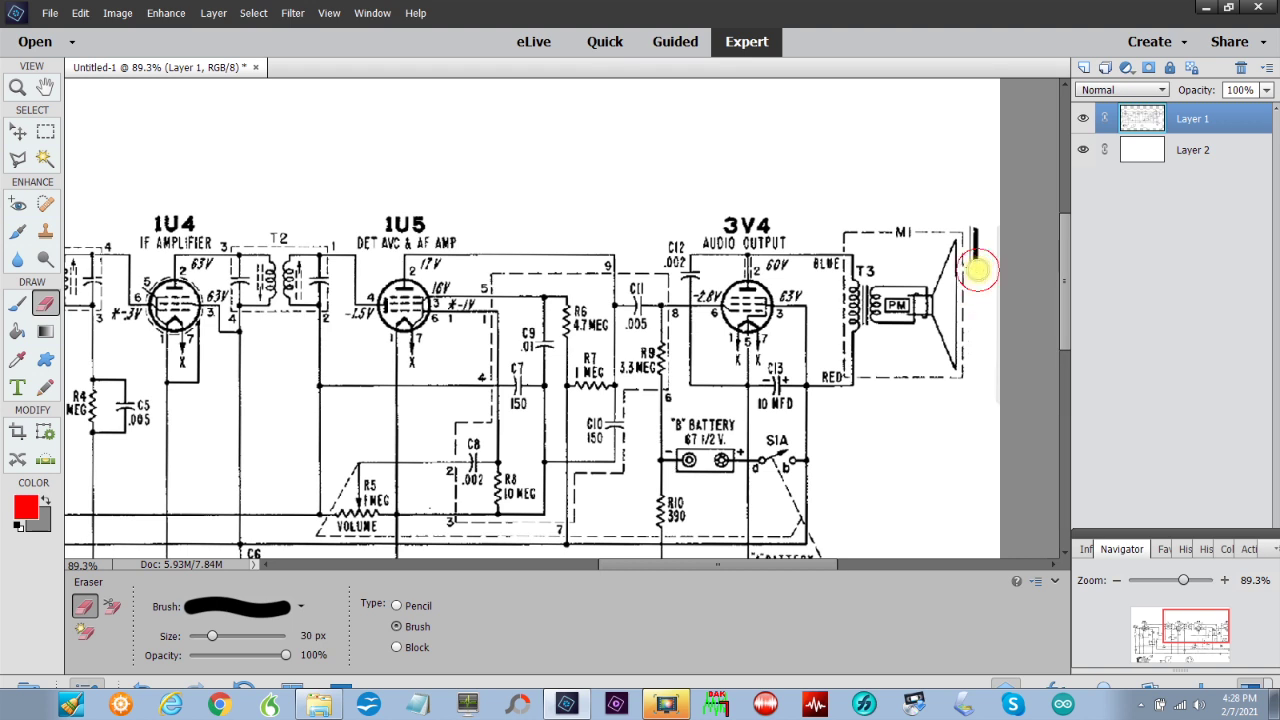
pyautogui.click(975, 264)
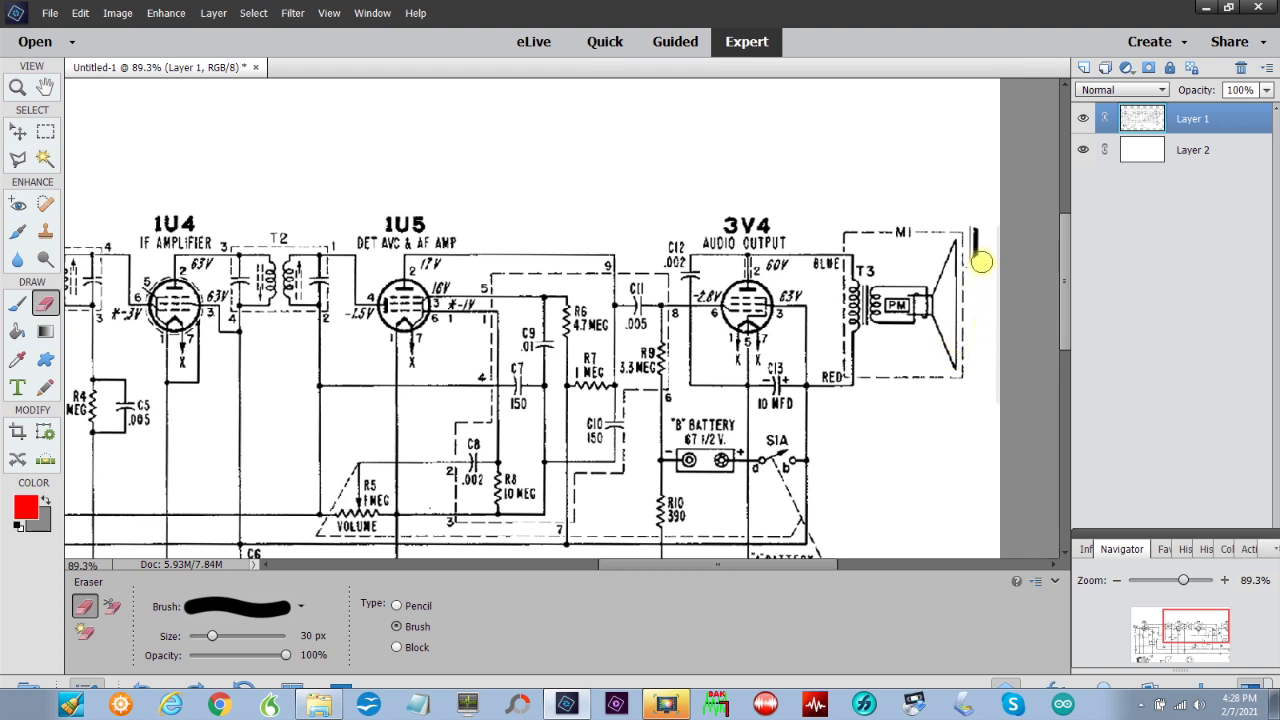
pyautogui.moveTo(980, 258); pyautogui.dragTo(976, 225)
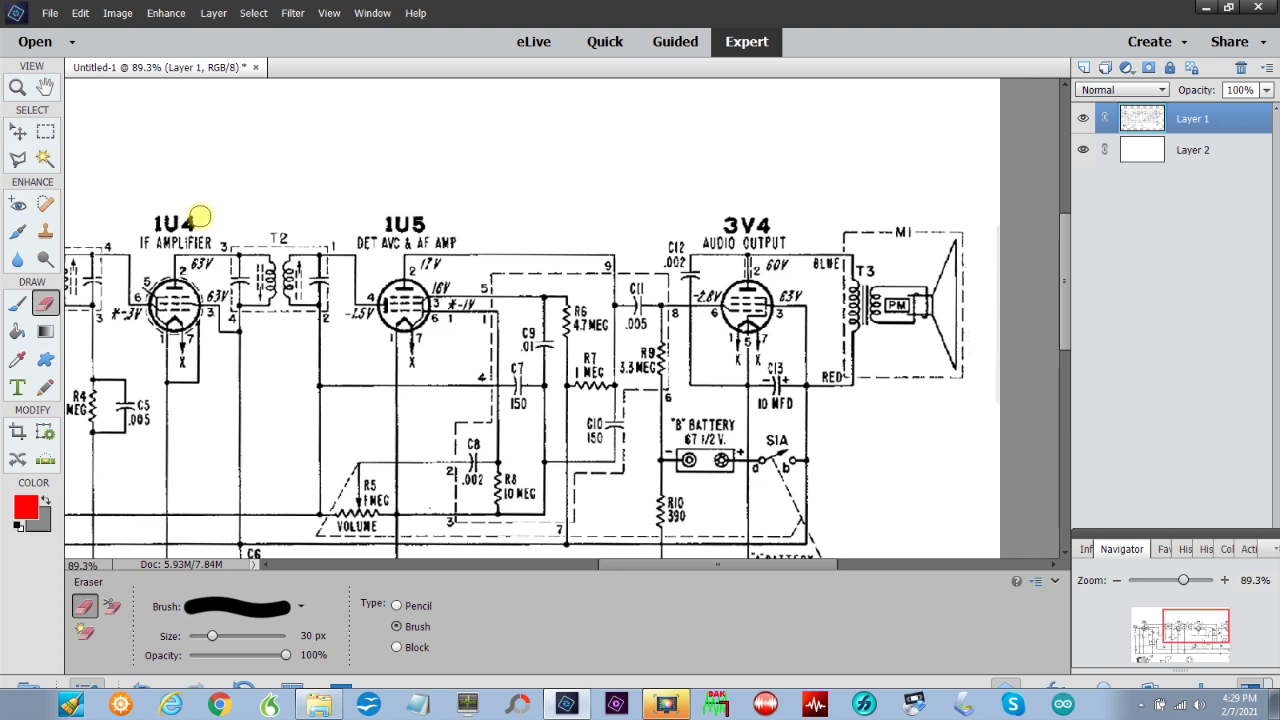
# Step: Zoom to about 249% and centre the view on the L1 antenna coil and 1R5 tube
pyautogui.click(18, 132)
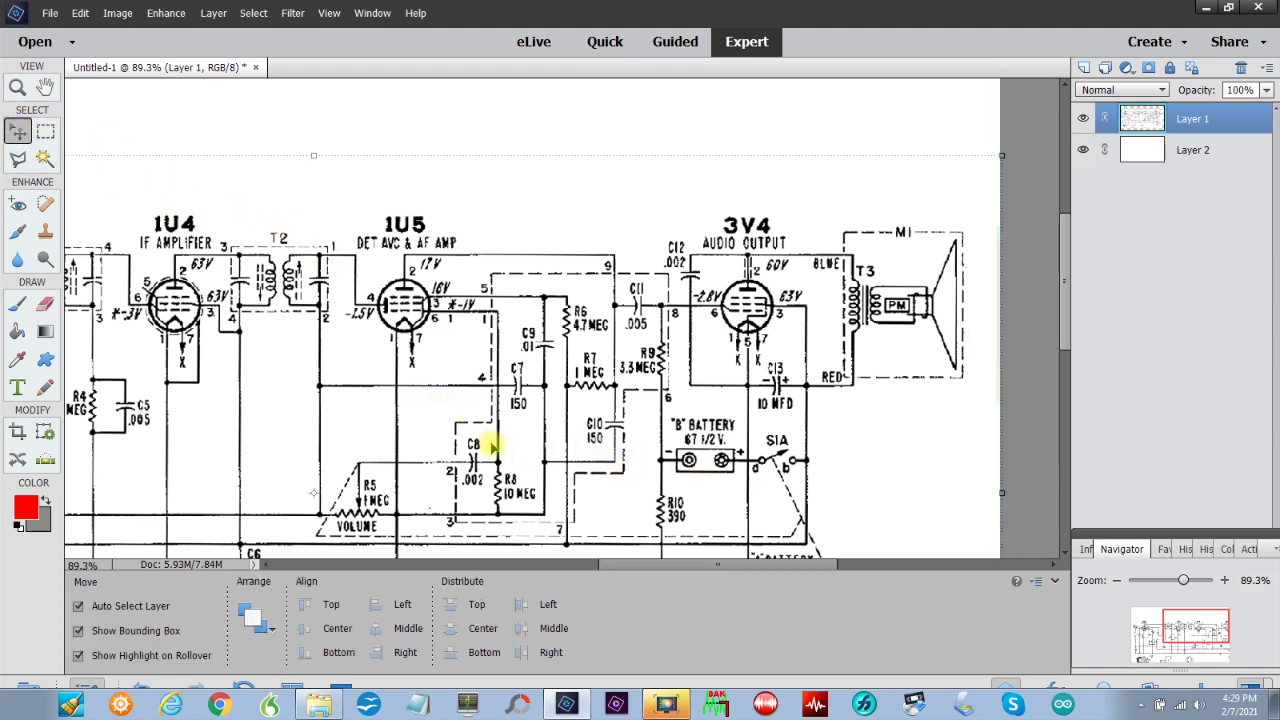
pyautogui.moveTo(1204, 634); pyautogui.dragTo(1126, 643)
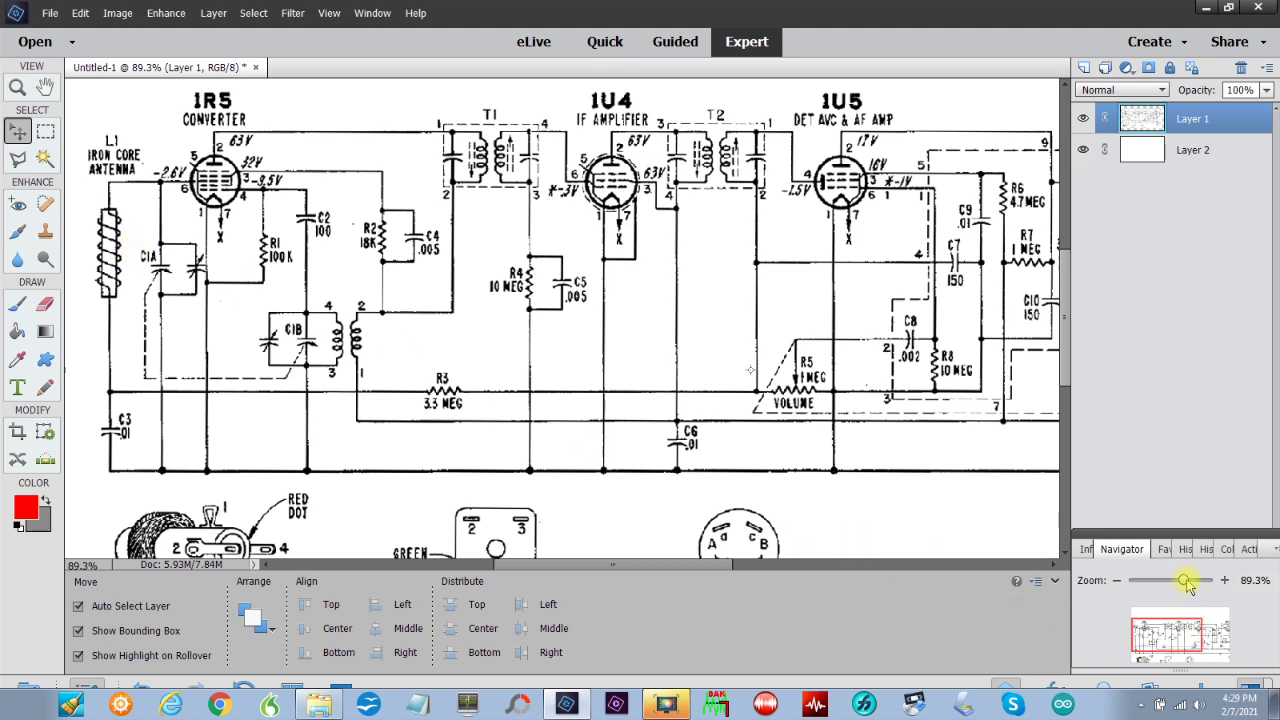
pyautogui.moveTo(1186, 583); pyautogui.dragTo(1192, 585)
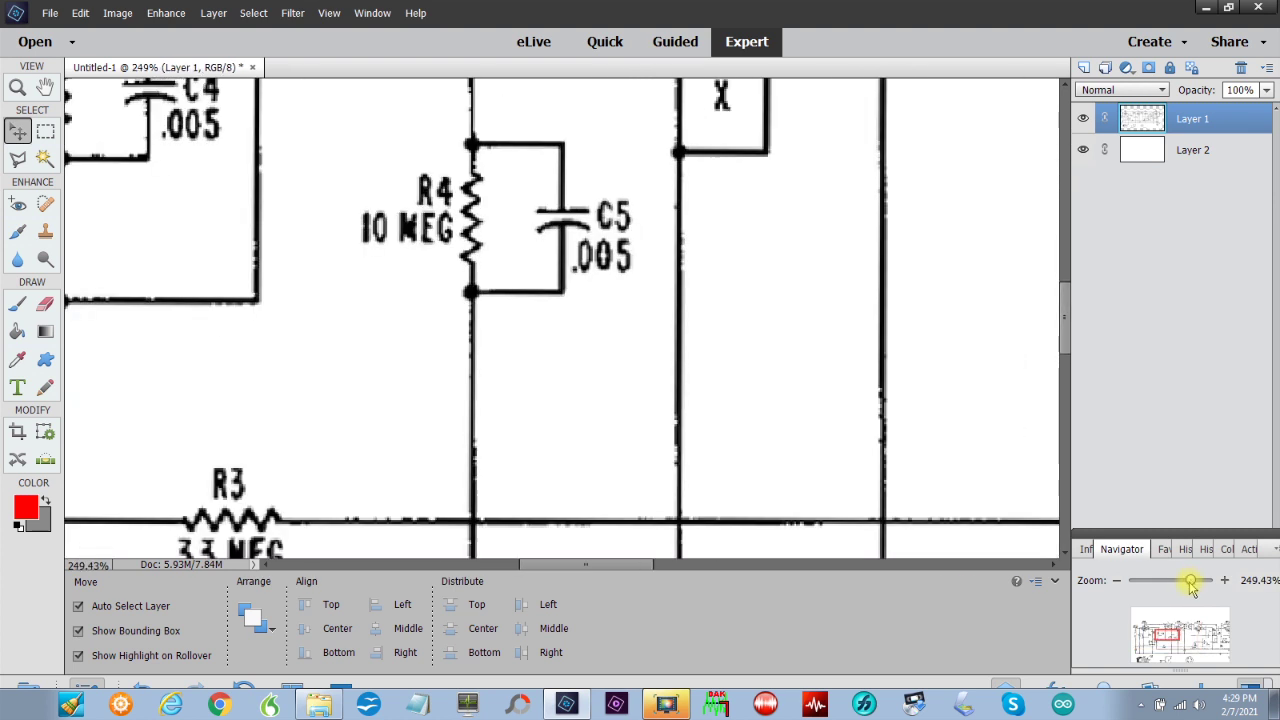
pyautogui.moveTo(1158, 648); pyautogui.dragTo(1144, 631)
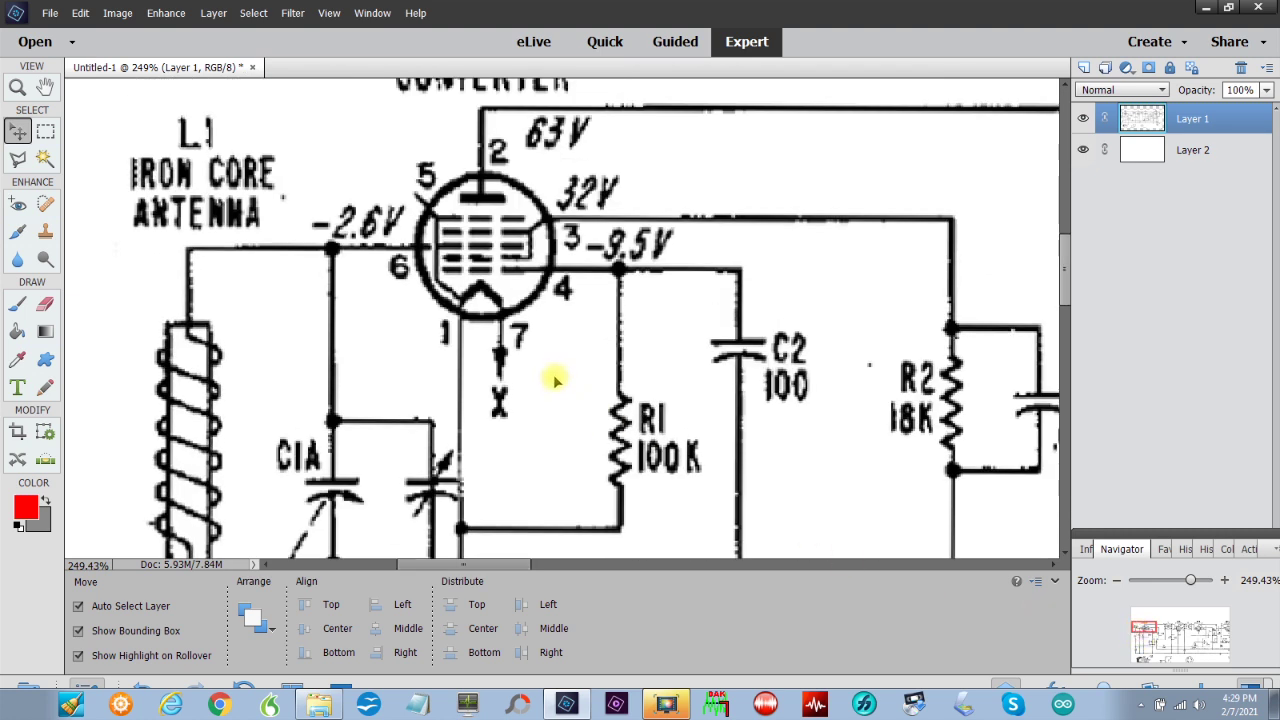
pyautogui.scroll(-3, 556, 379)
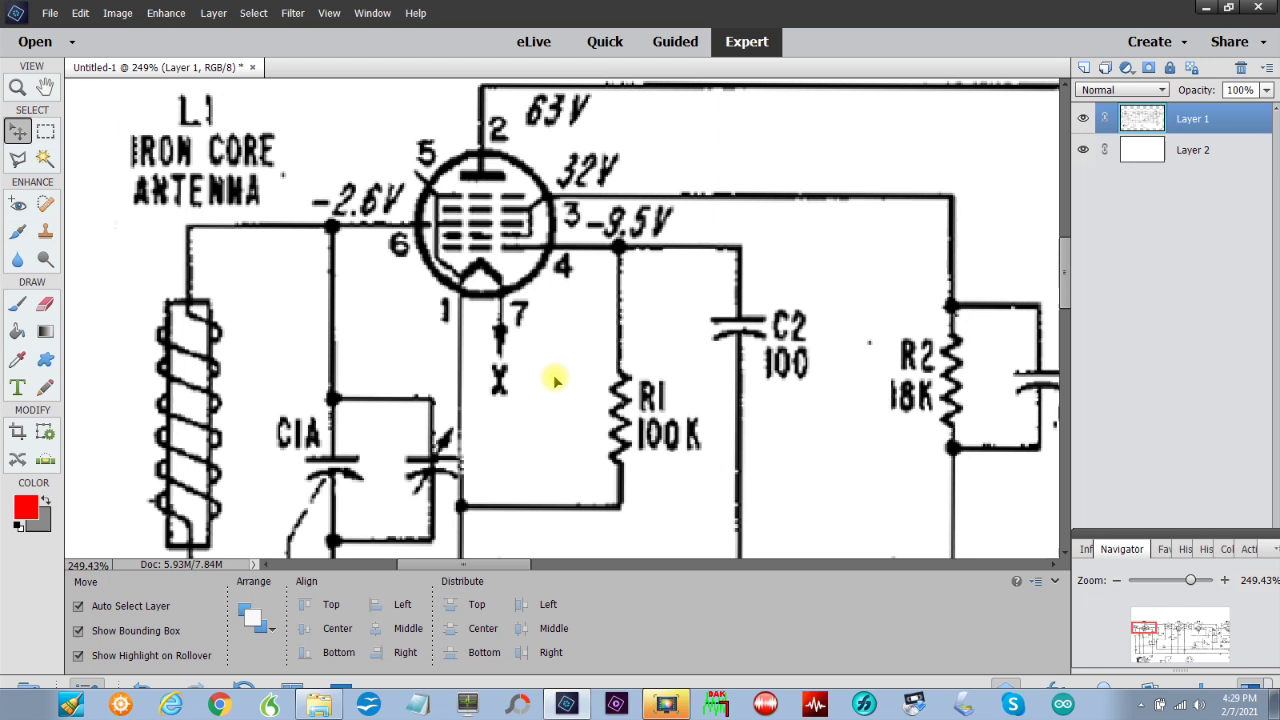
pyautogui.scroll(-2, 556, 379)
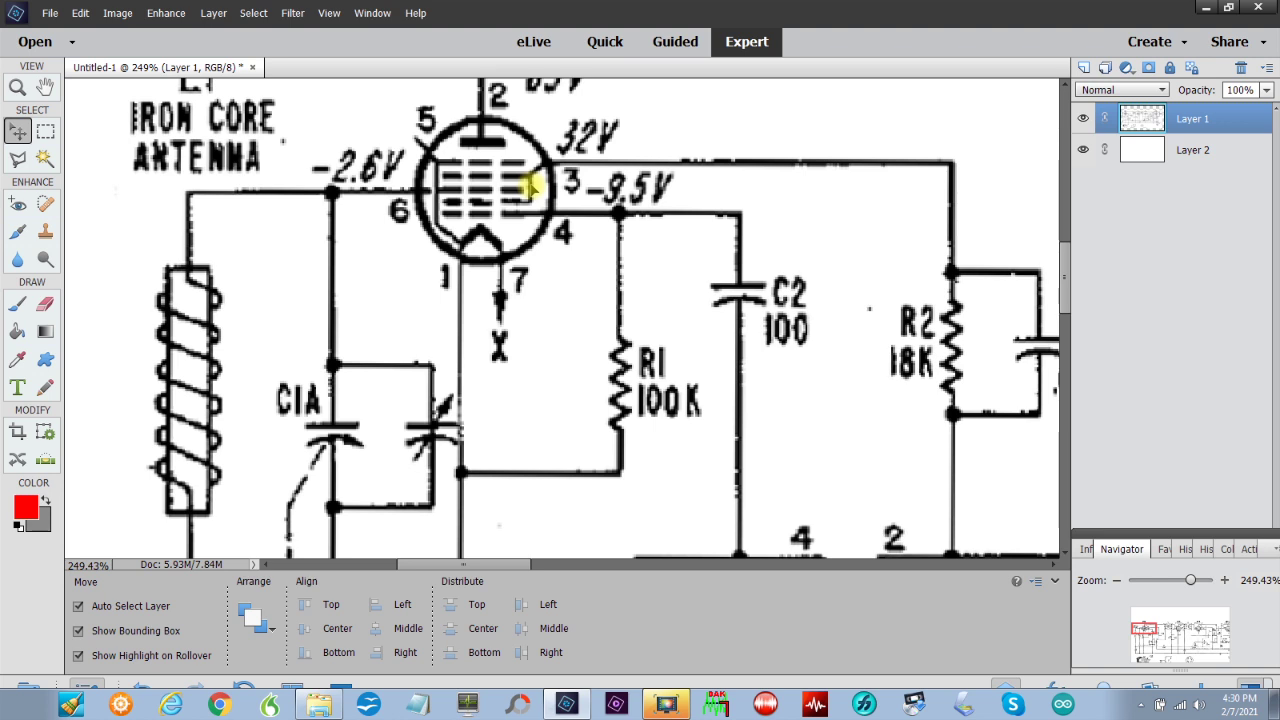
# Step: Rectangle-select the antenna coil, then Shift-add its short lead and the grid wire to pin 6
pyautogui.click(45, 134)
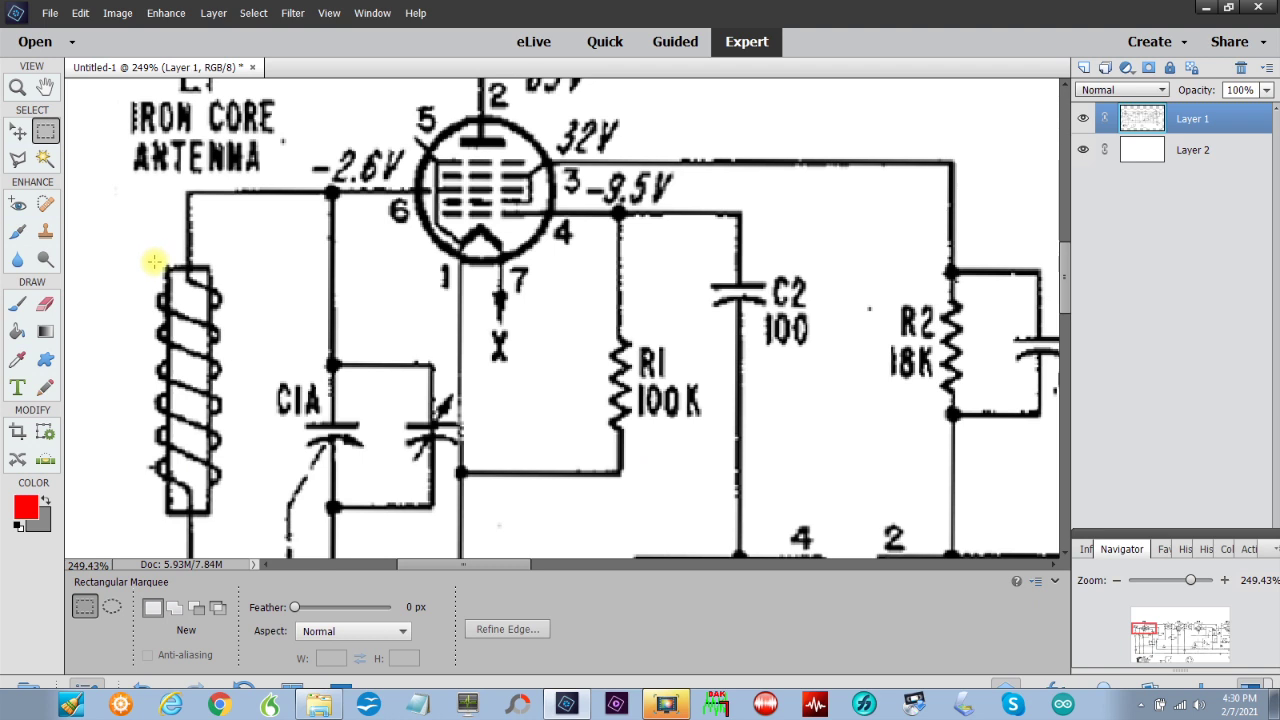
pyautogui.moveTo(192, 282); pyautogui.dragTo(214, 293)
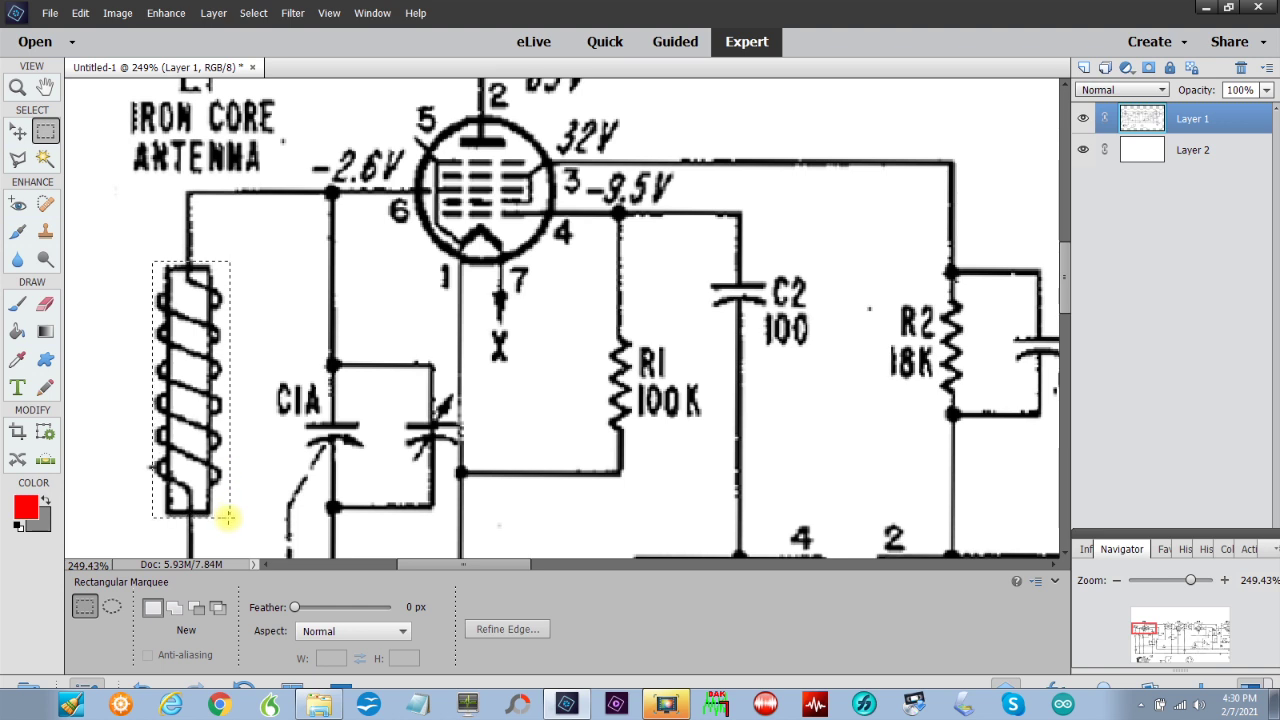
pyautogui.moveTo(228, 520); pyautogui.dragTo(230, 522)
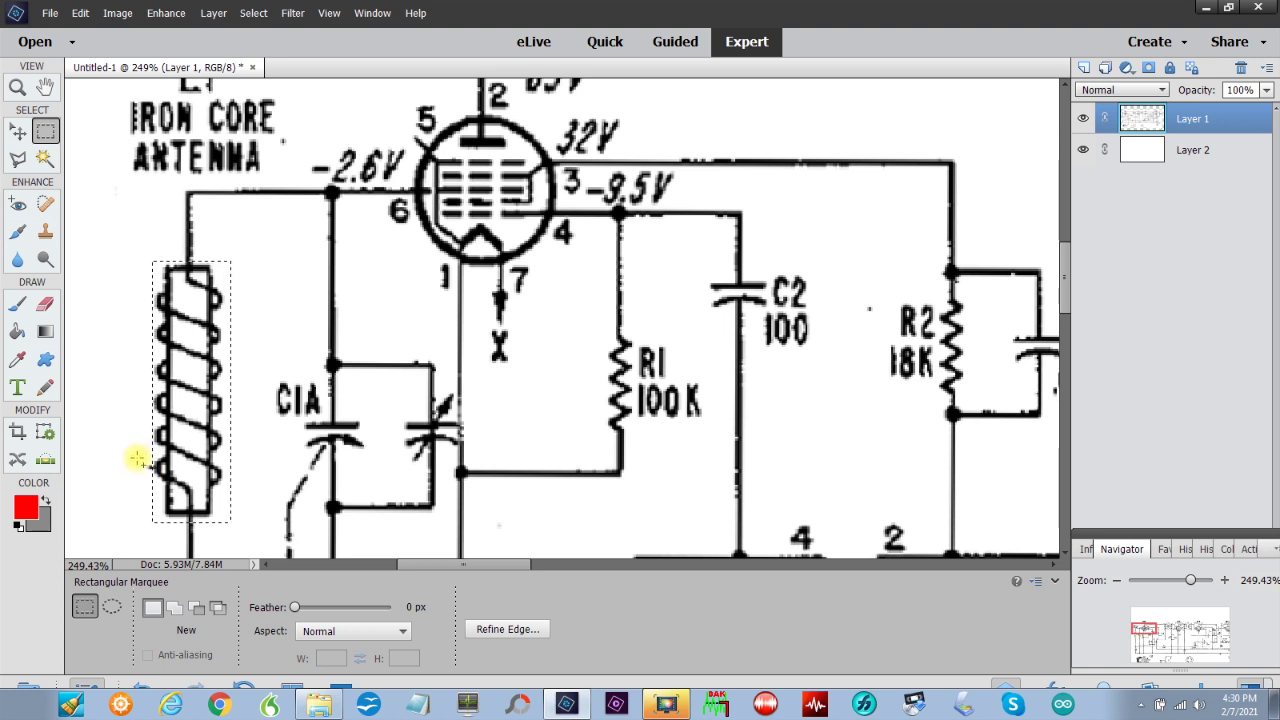
pyautogui.press('shift')
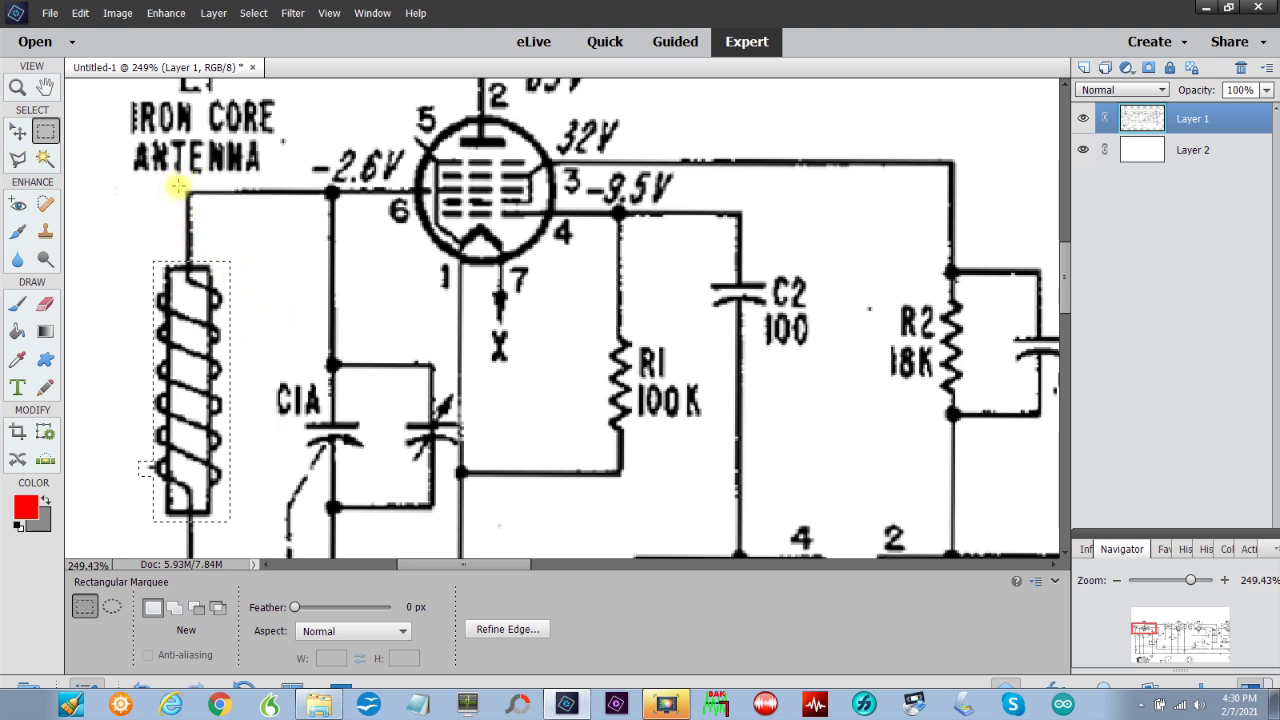
pyautogui.moveTo(177, 186)
pyautogui.mouseDown()
pyautogui.moveTo(191, 200)
pyautogui.moveTo(193, 260)
pyautogui.mouseUp()
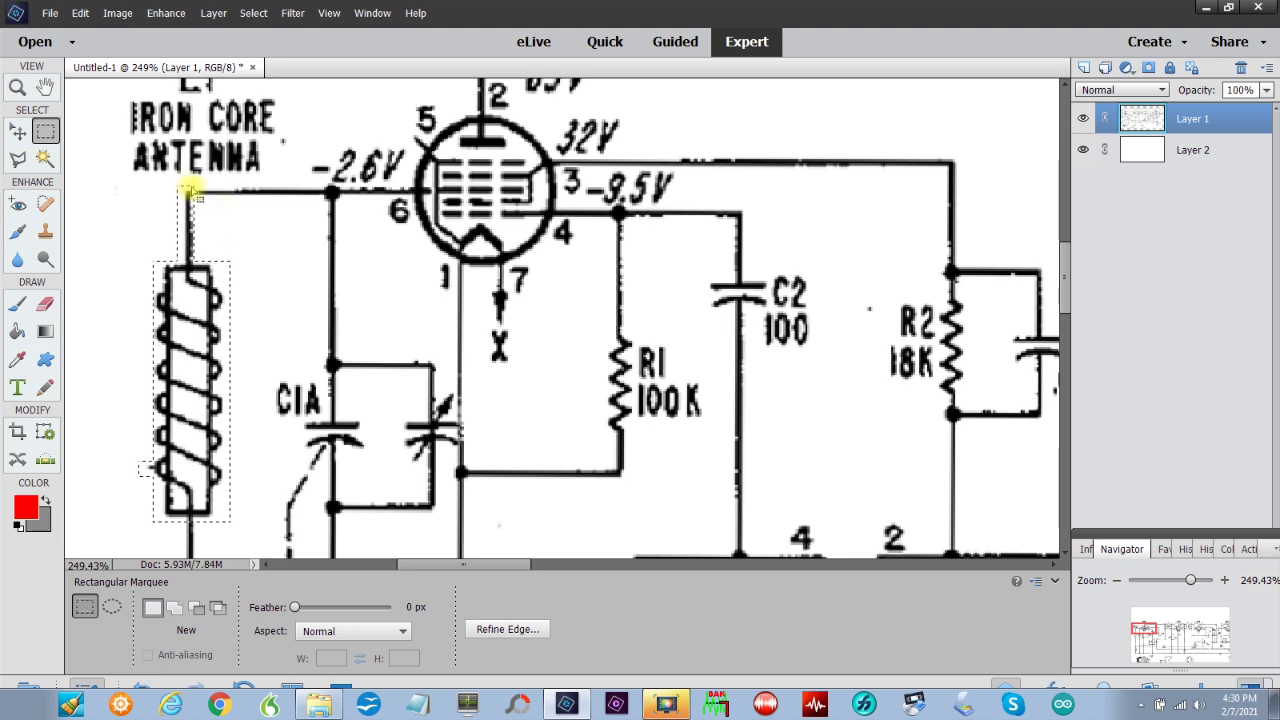
pyautogui.press('shift')
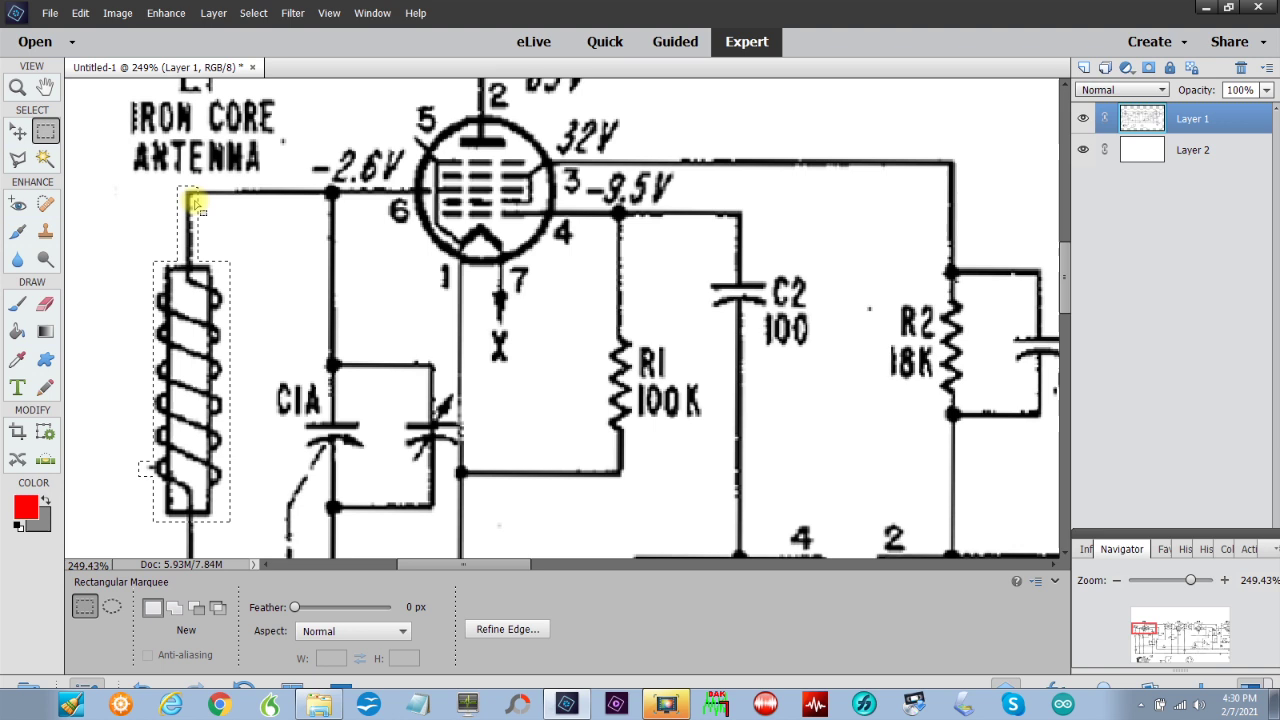
pyautogui.press('shift')
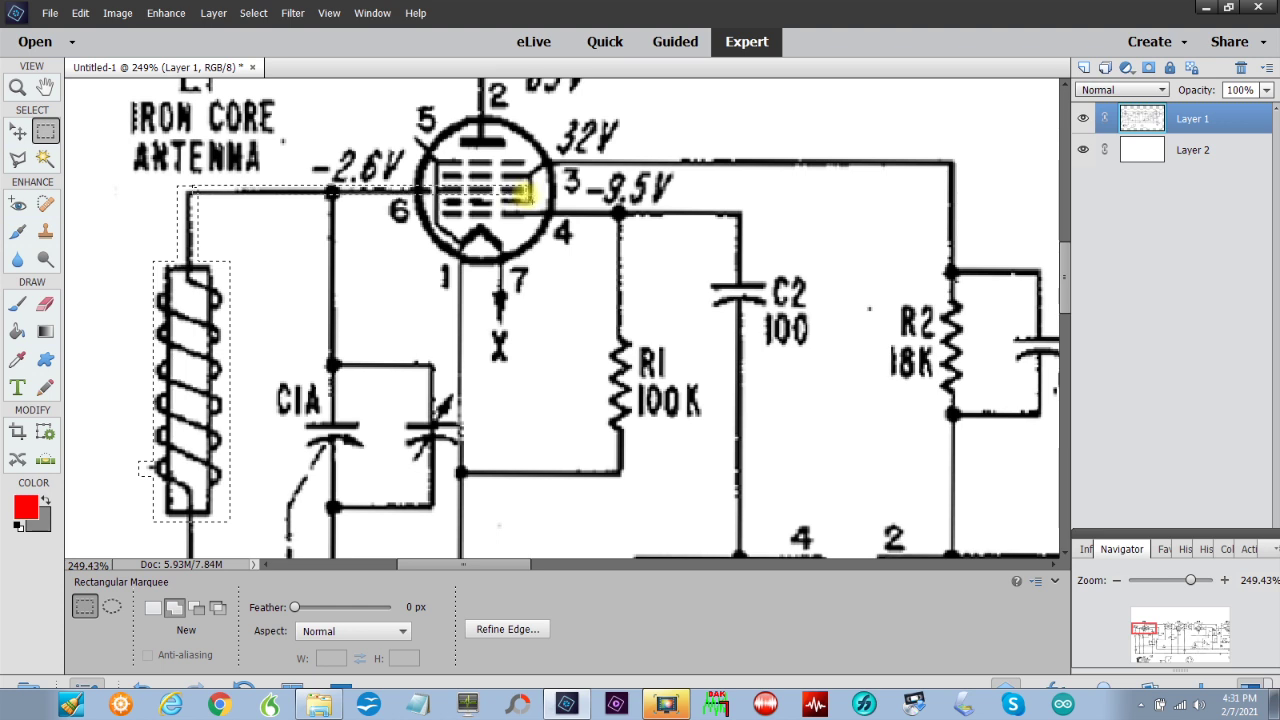
pyautogui.moveTo(526, 192); pyautogui.dragTo(535, 207)
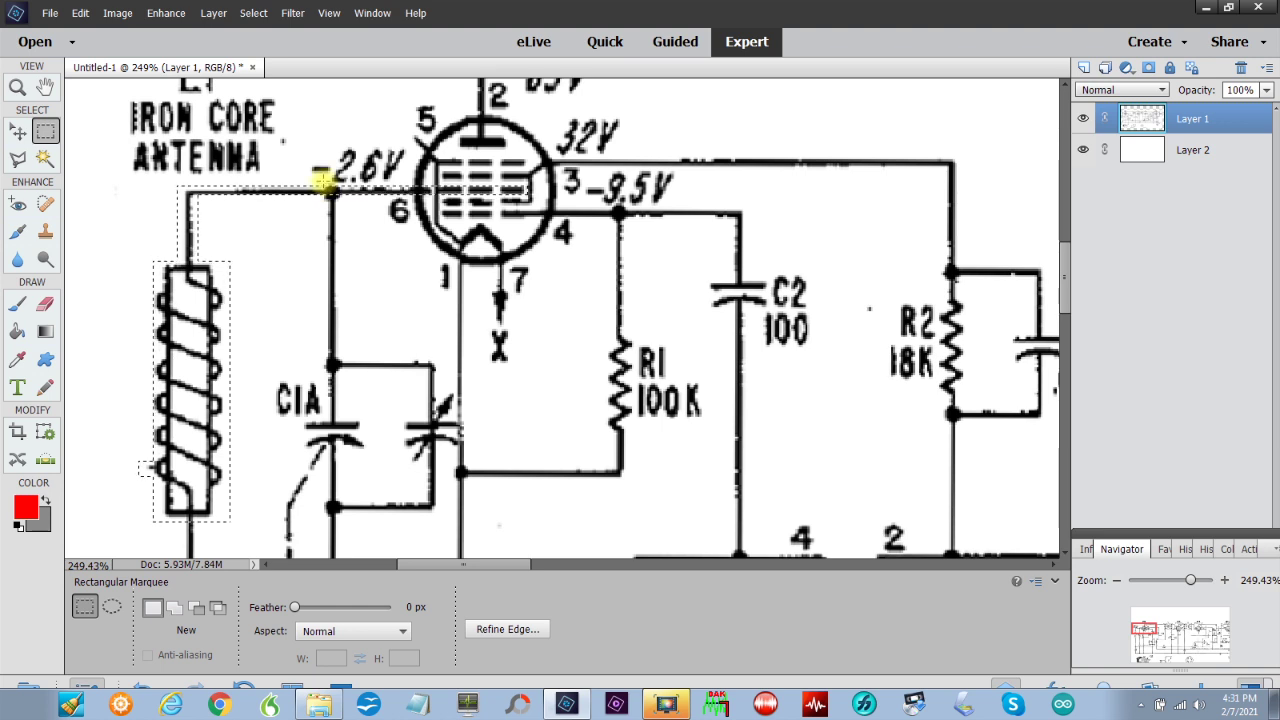
pyautogui.press('shift')
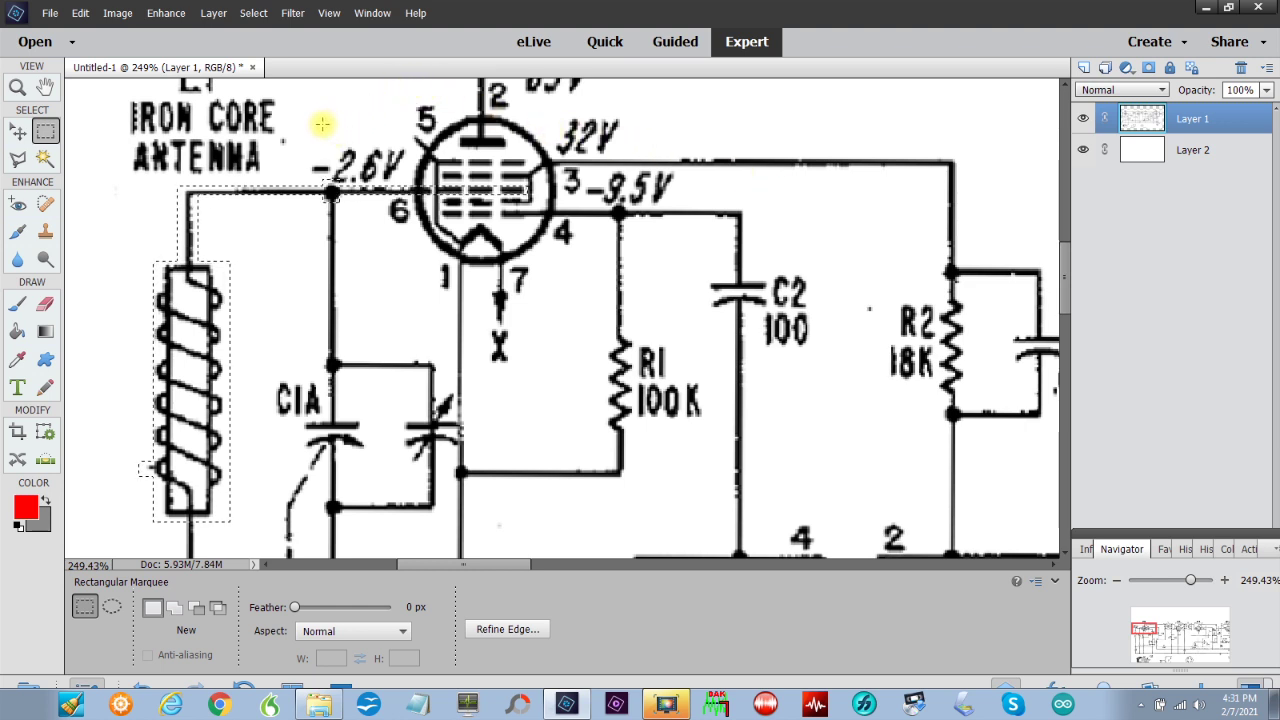
pyautogui.click(214, 14)
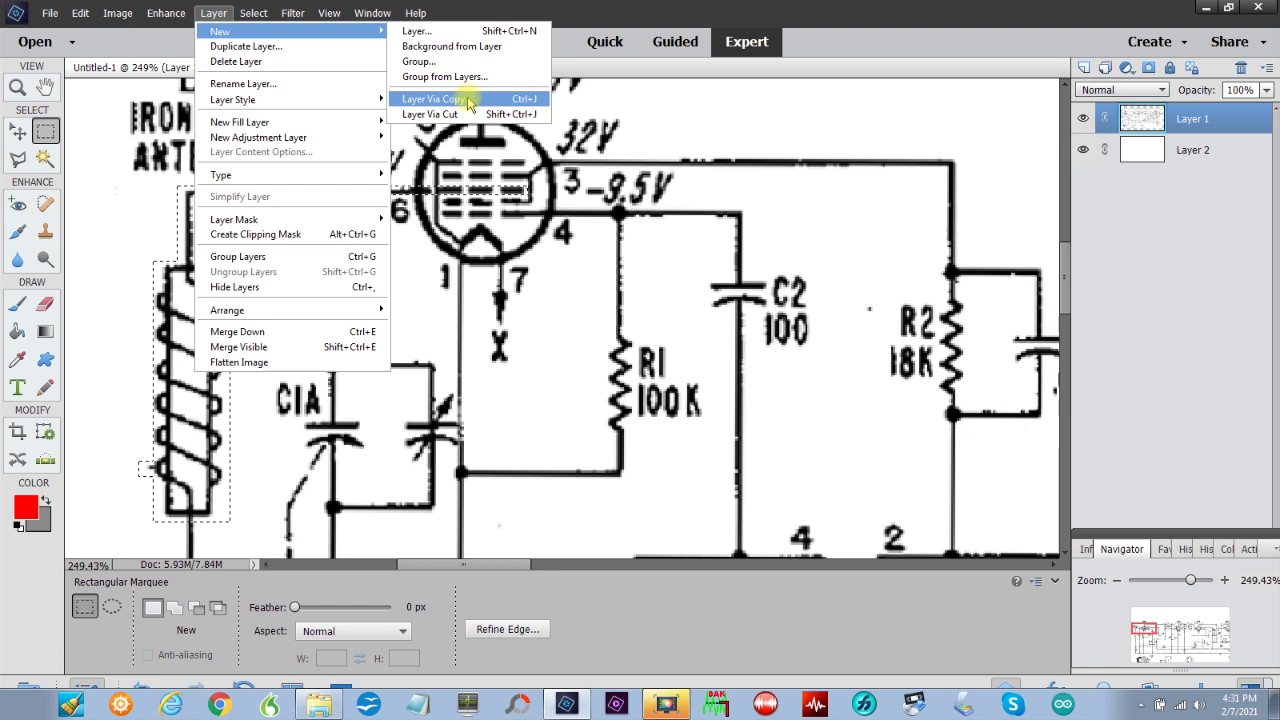
# Step: Copy the selection to Layer 3 with Layer Via Copy and check it by toggling Layers 1 and 2
pyautogui.click(467, 100)
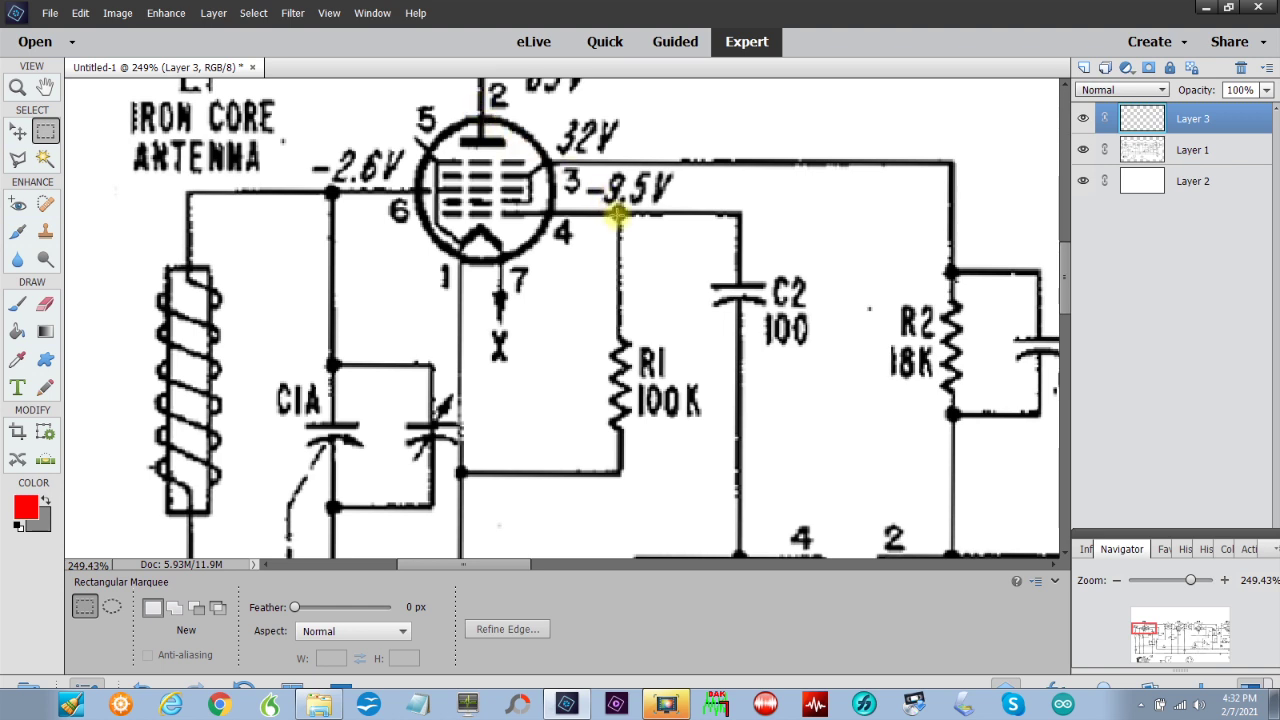
pyautogui.click(1083, 150)
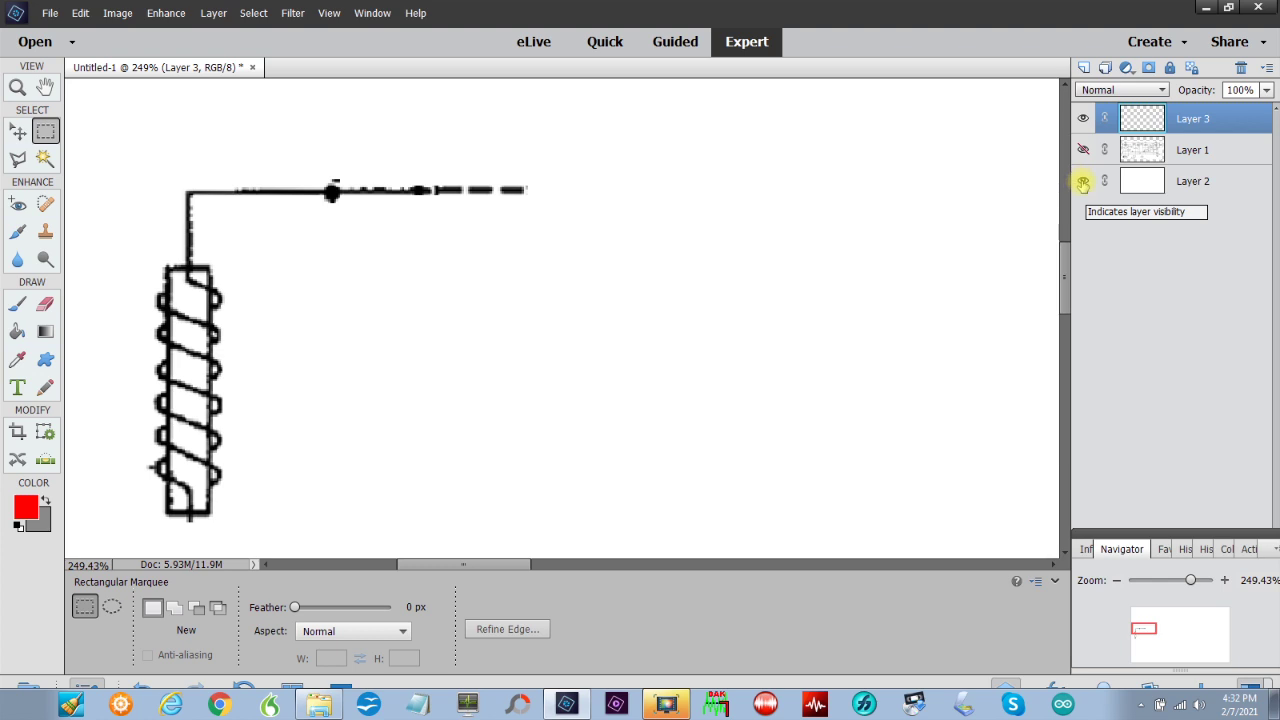
pyautogui.click(1082, 181)
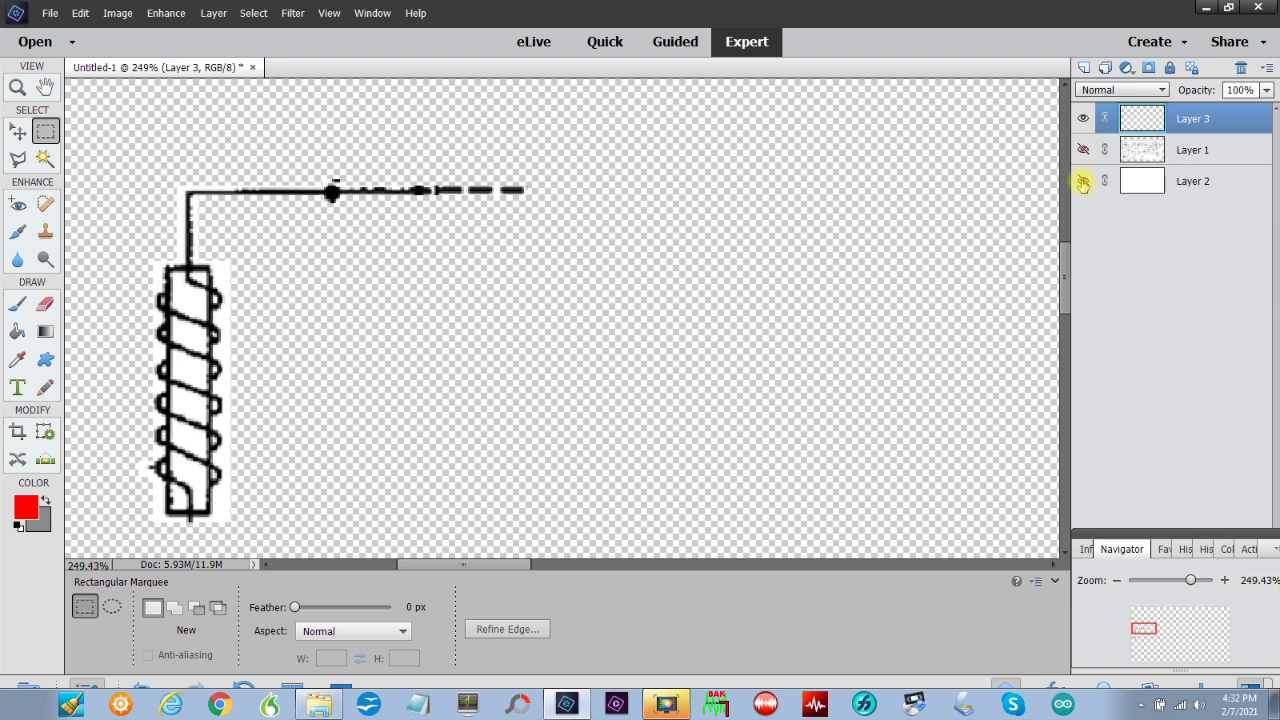
pyautogui.click(1082, 181)
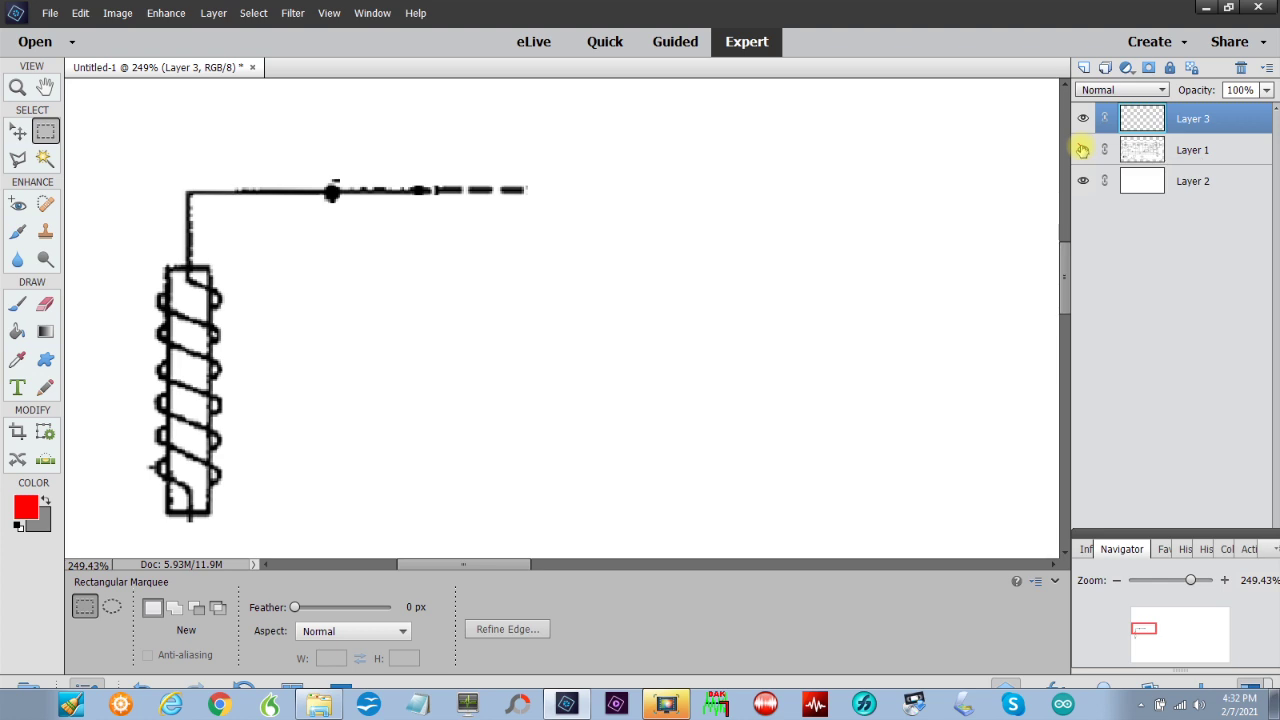
pyautogui.click(1082, 149)
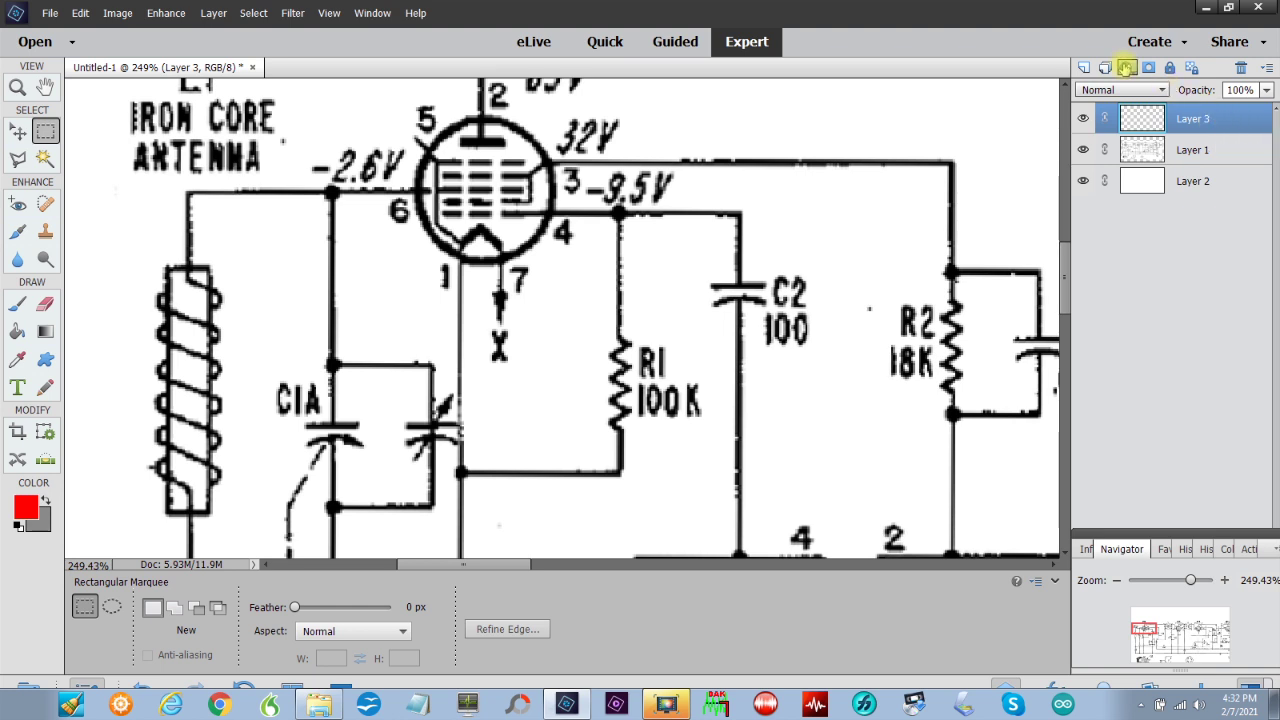
# Step: Add a Levels adjustment clipped to the coil layer and raise the Red output black level to 255
pyautogui.click(1126, 68)
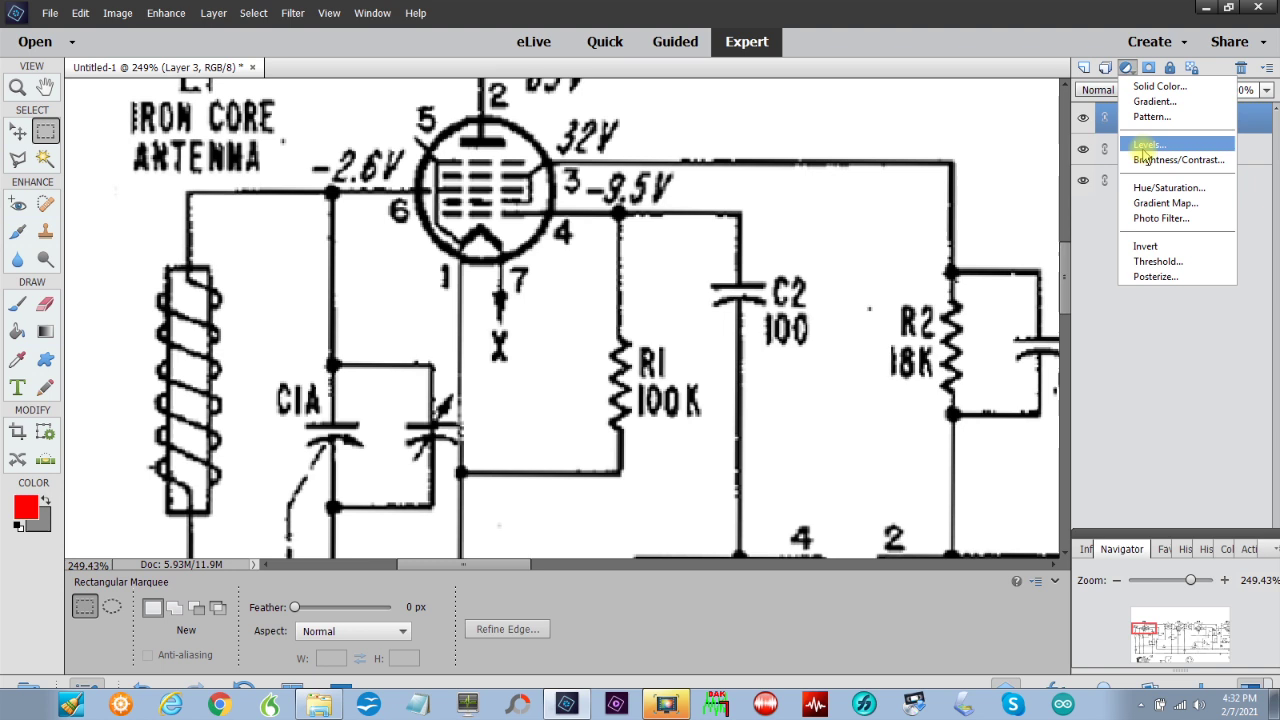
pyautogui.click(1143, 147)
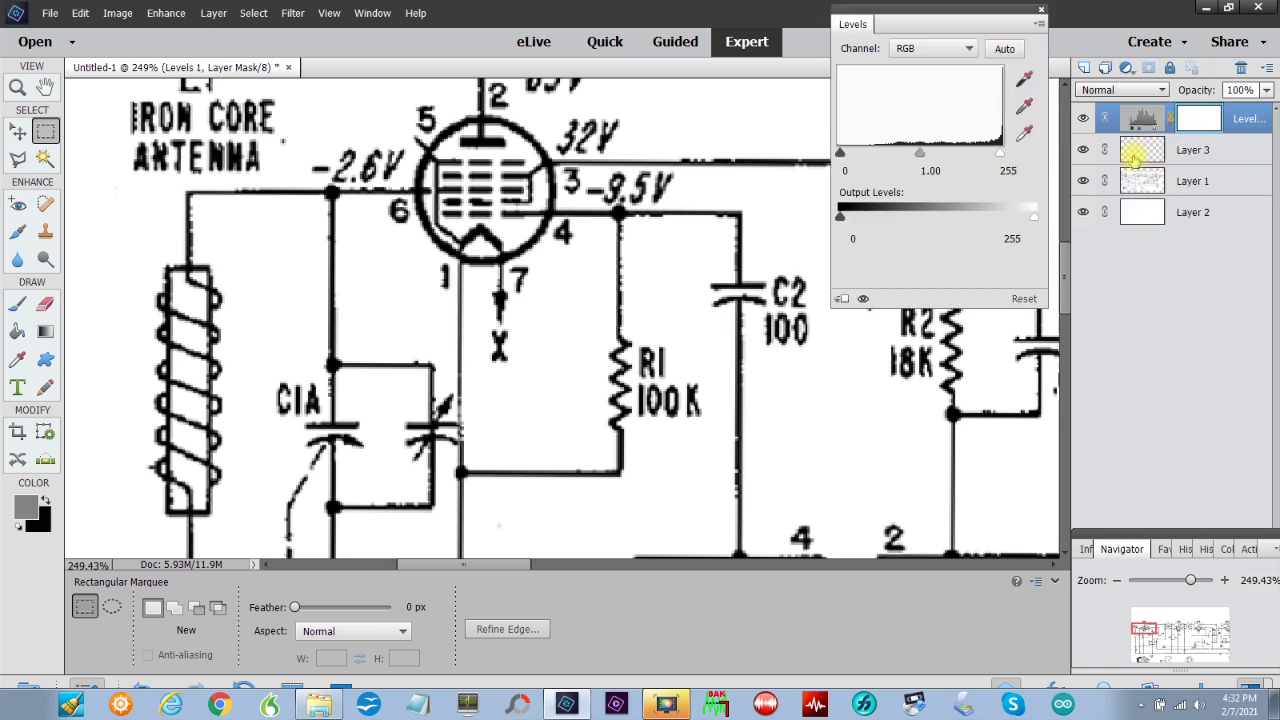
pyautogui.click(970, 50)
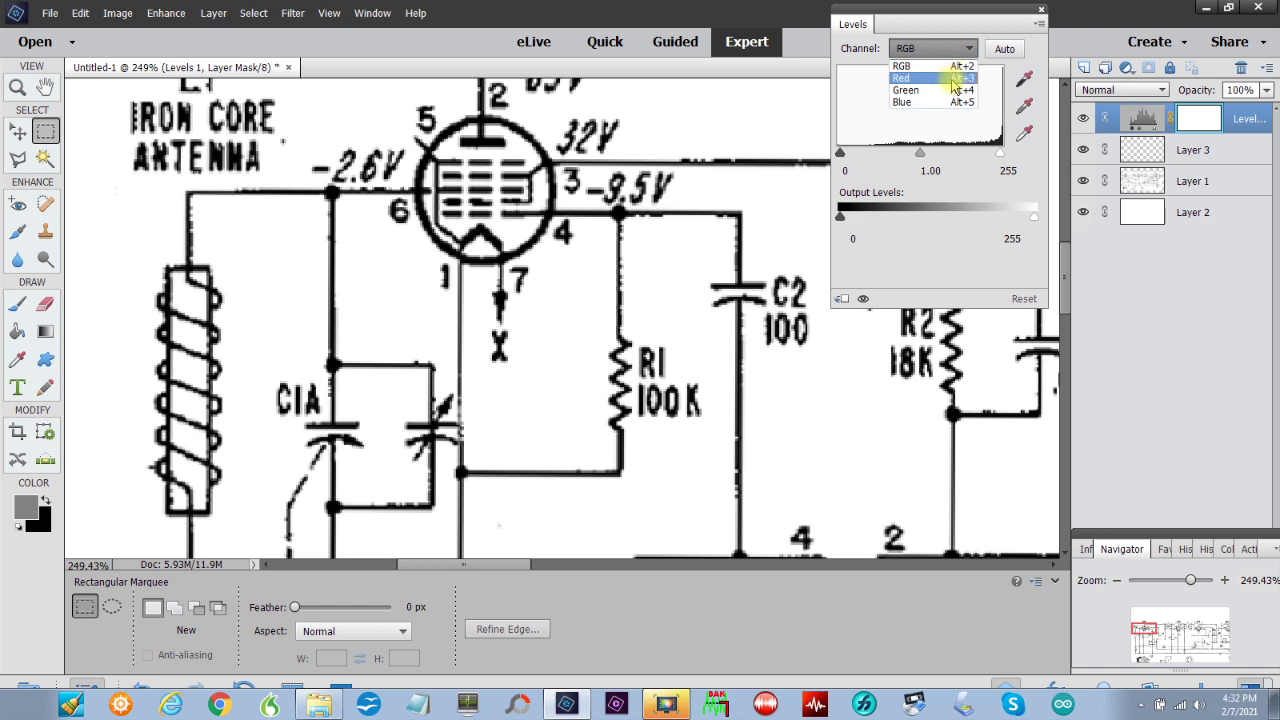
pyautogui.click(941, 78)
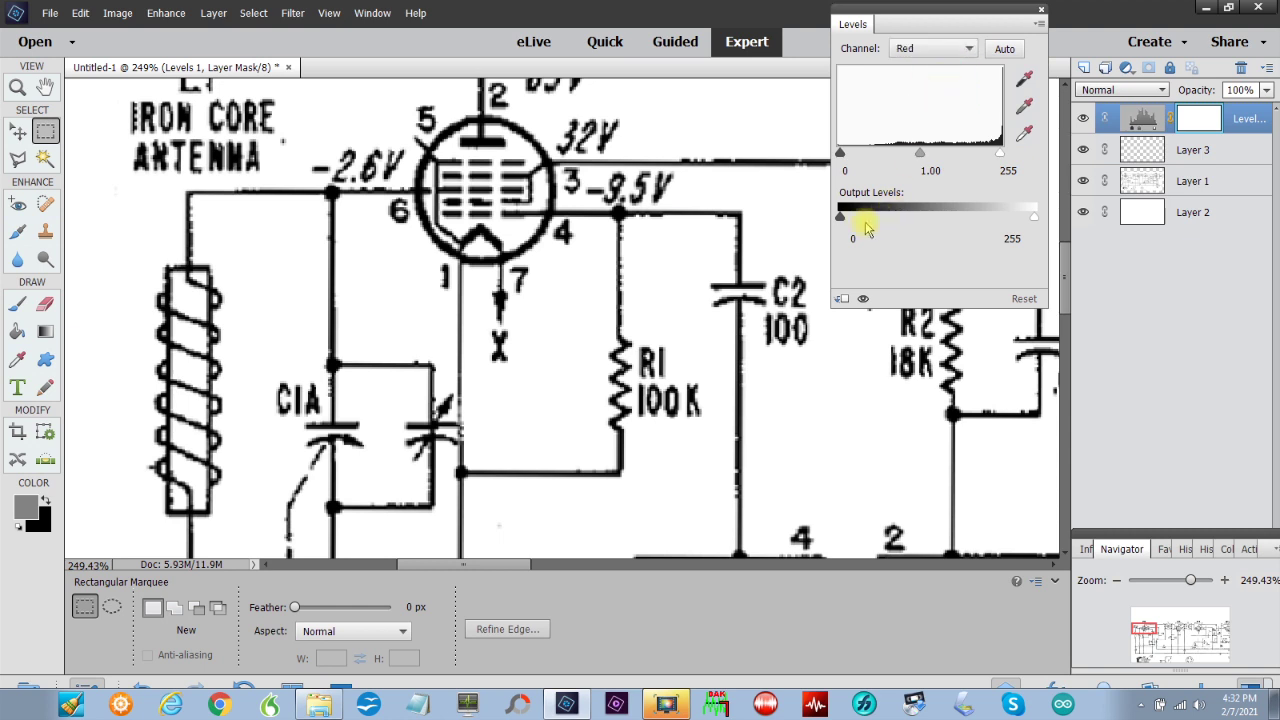
pyautogui.moveTo(840, 218); pyautogui.dragTo(825, 241)
pyautogui.keyDown('alt'); pyautogui.click(1250, 134); pyautogui.keyUp('alt')
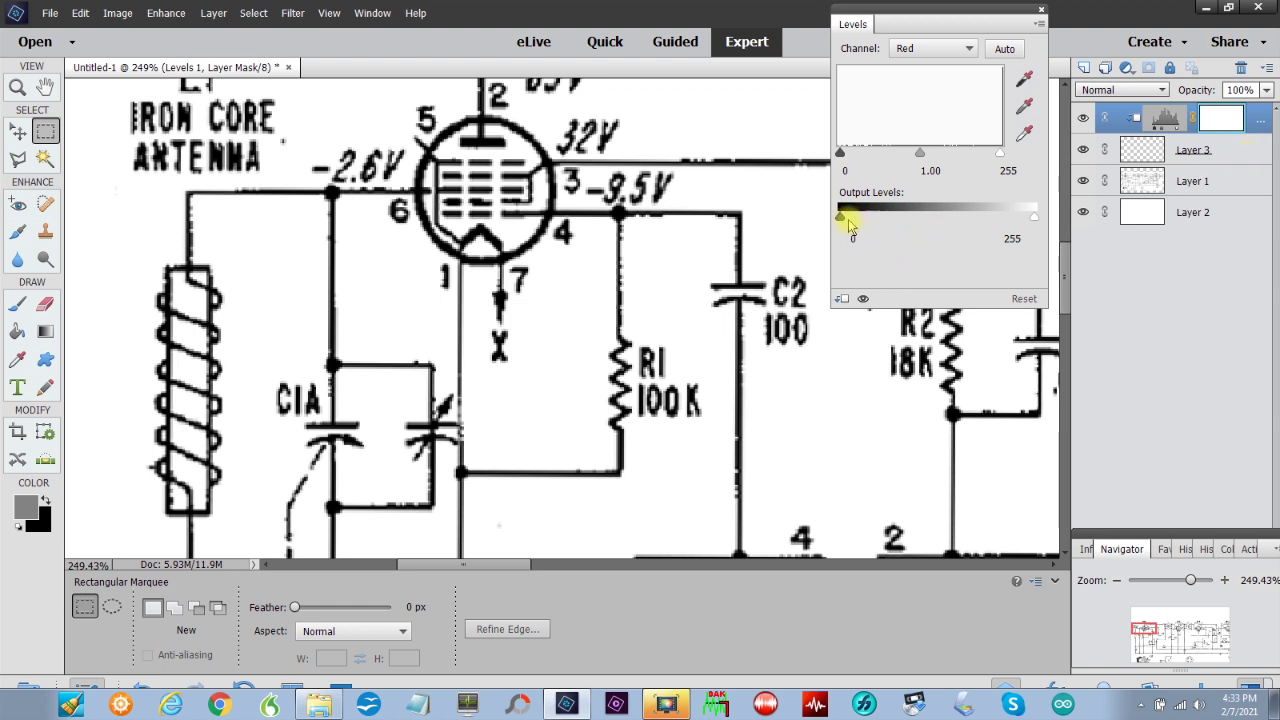
pyautogui.moveTo(839, 218); pyautogui.dragTo(1096, 226)
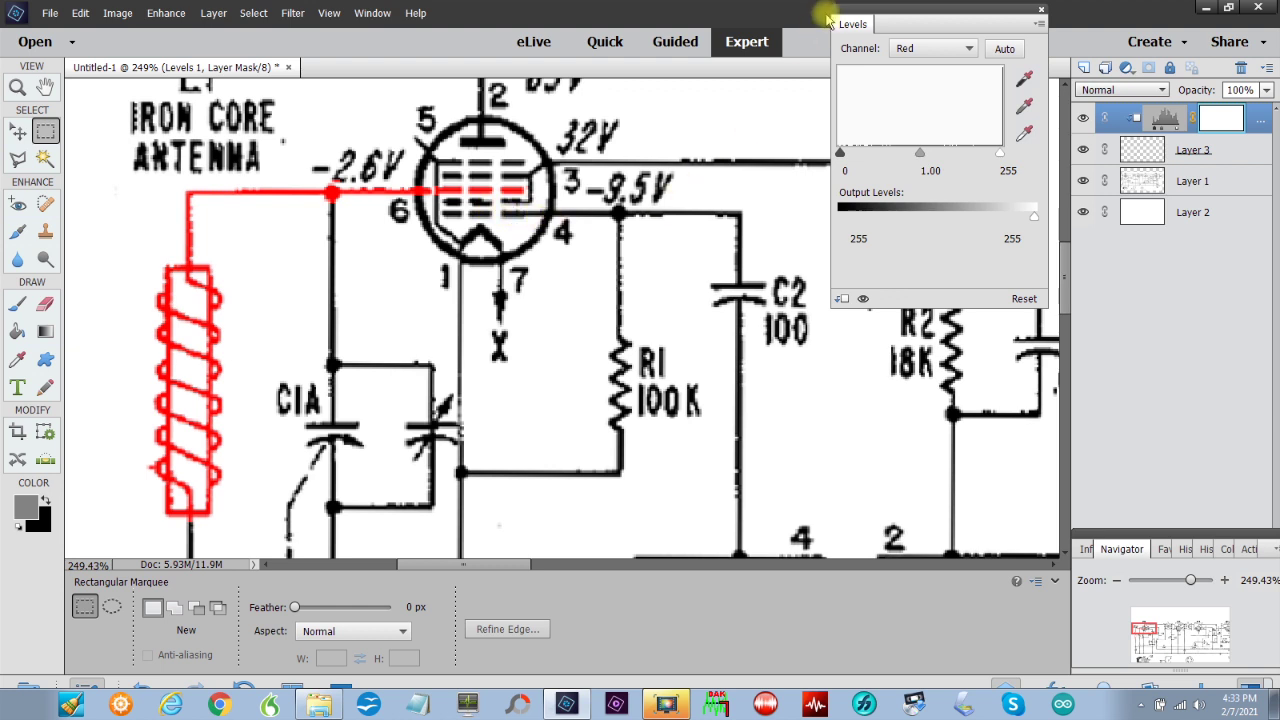
pyautogui.click(1040, 14)
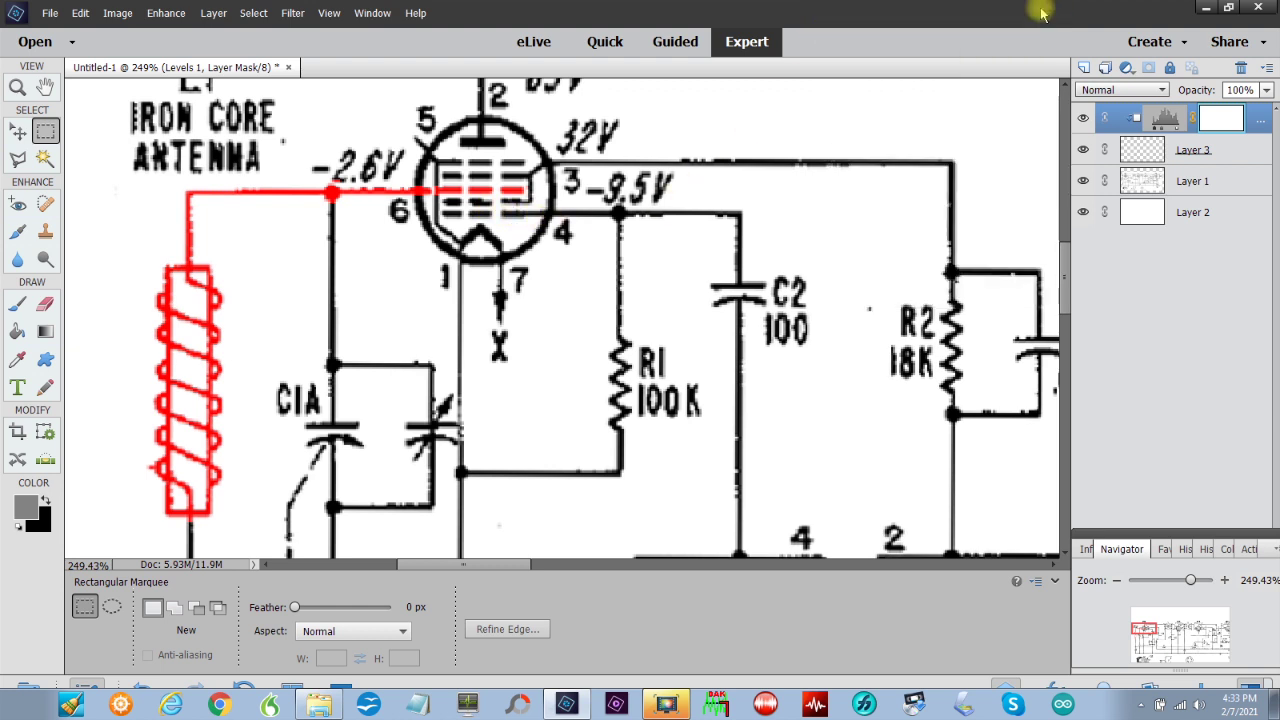
# Step: Erase the red tint beside the -2.6V label on the Levels mask with a 9 px eraser
pyautogui.click(45, 304)
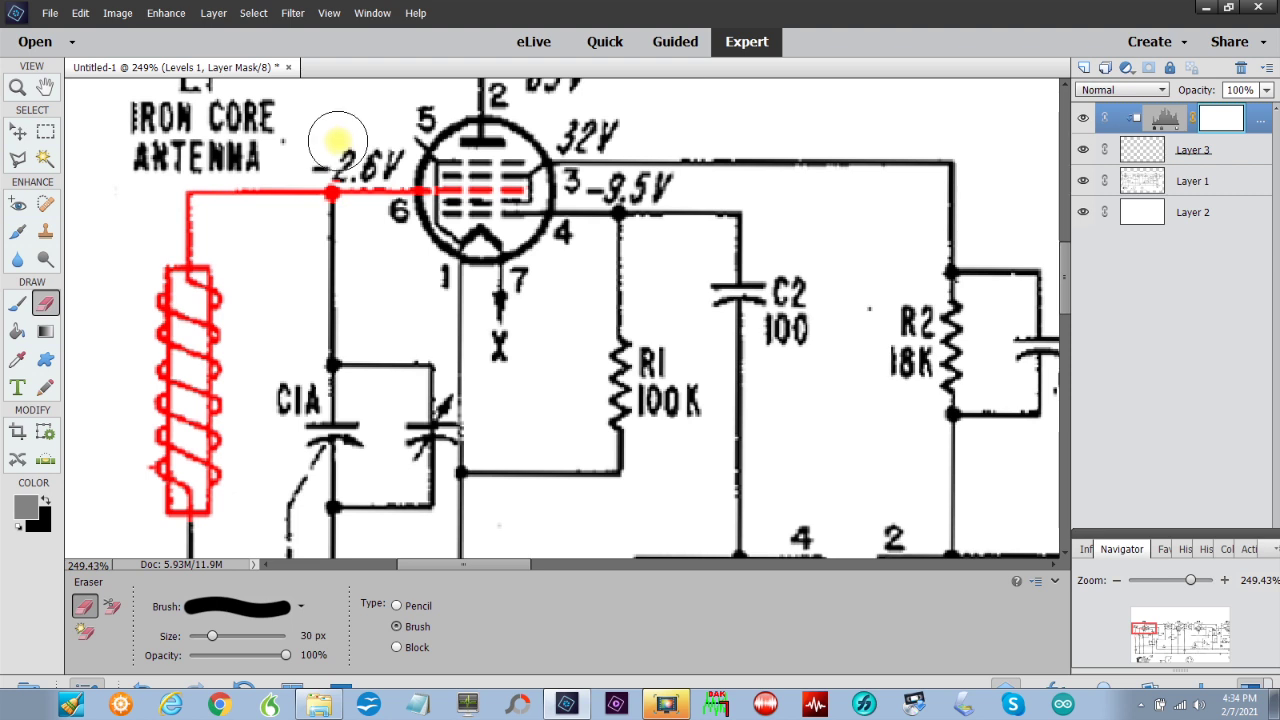
pyautogui.press('[')
pyautogui.press('[')
pyautogui.press('[')
pyautogui.press('[')
pyautogui.press('[')
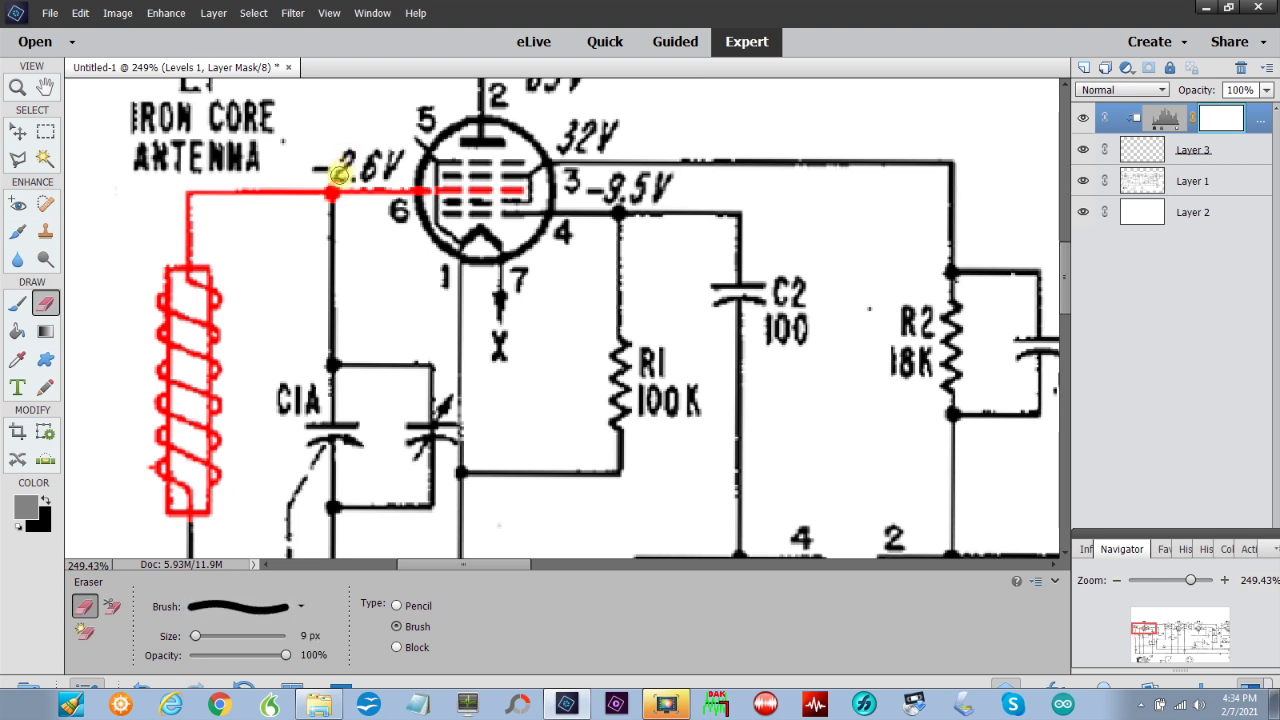
pyautogui.moveTo(338, 174); pyautogui.dragTo(535, 185)
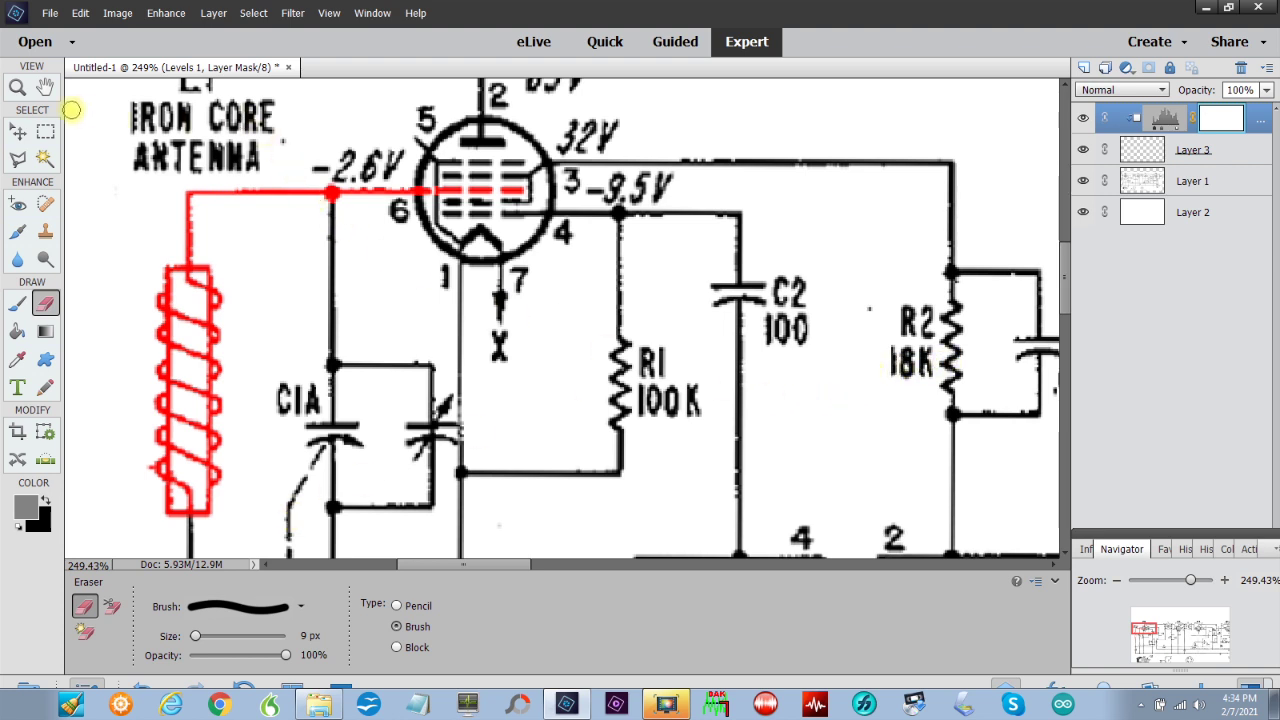
pyautogui.click(45, 89)
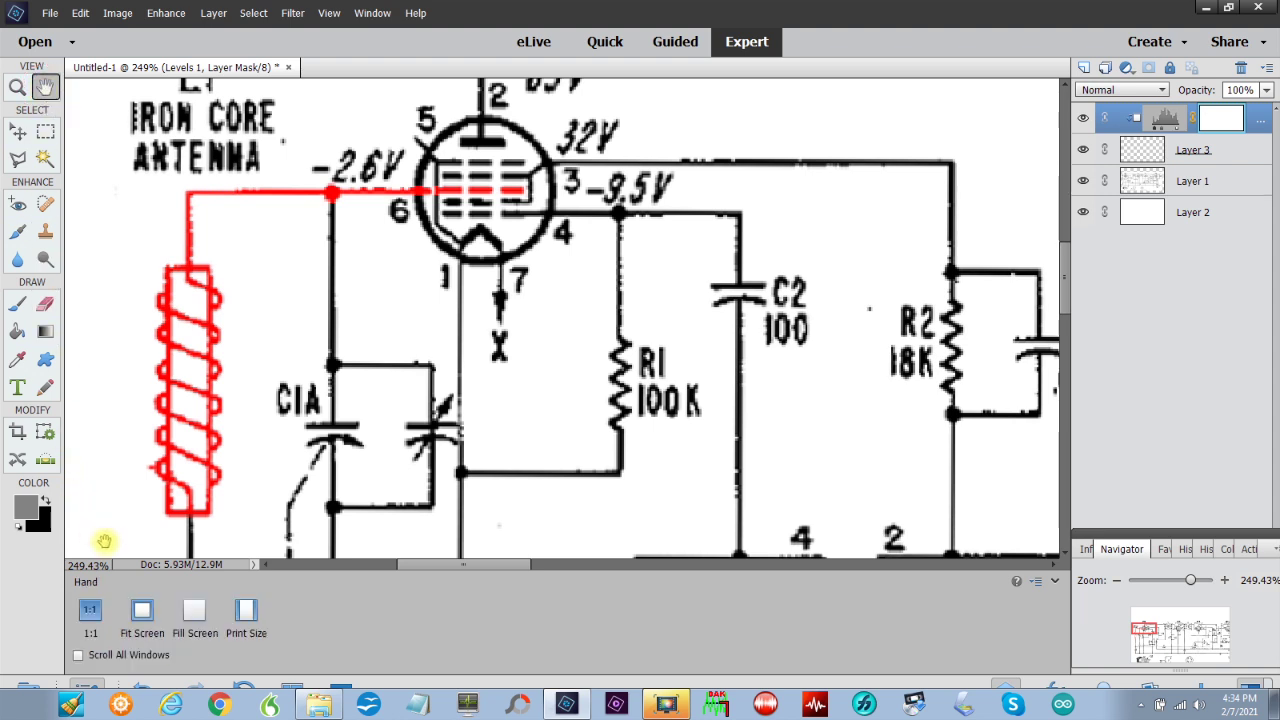
# Step: Fit the schematic to the window, compare with Layer 3 hidden, then select Layer 1
pyautogui.click(141, 614)
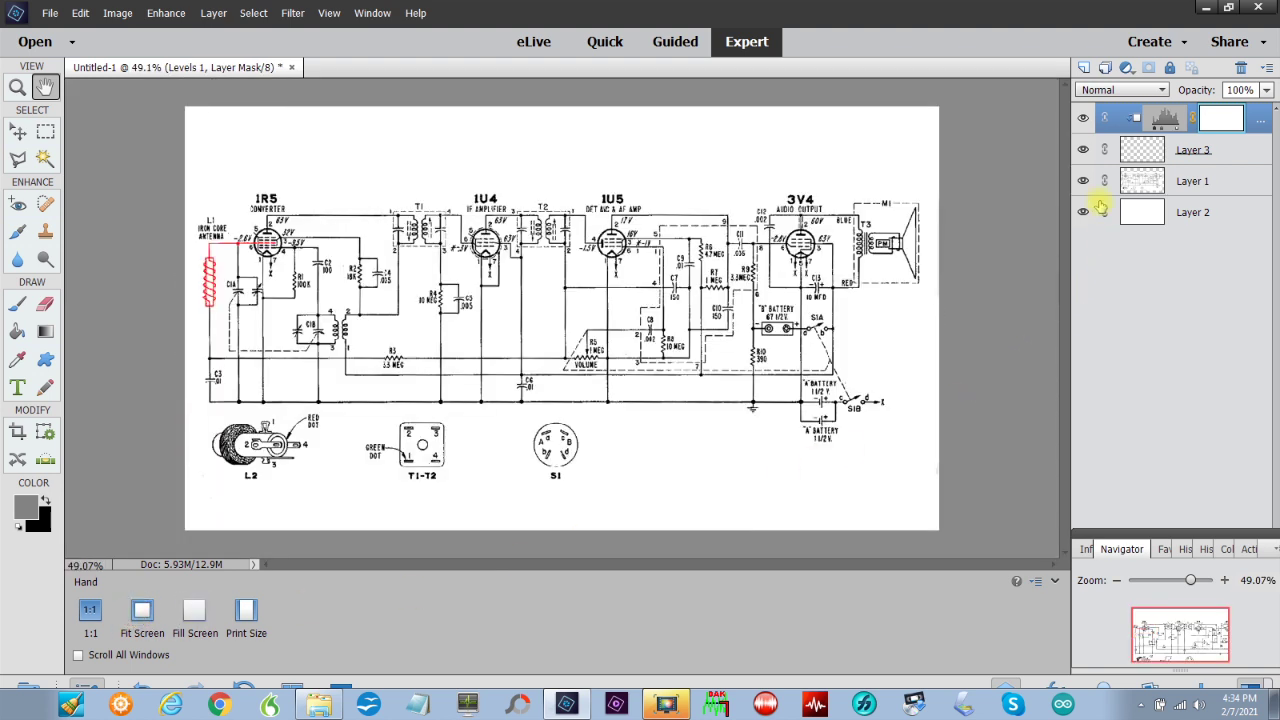
pyautogui.click(1082, 151)
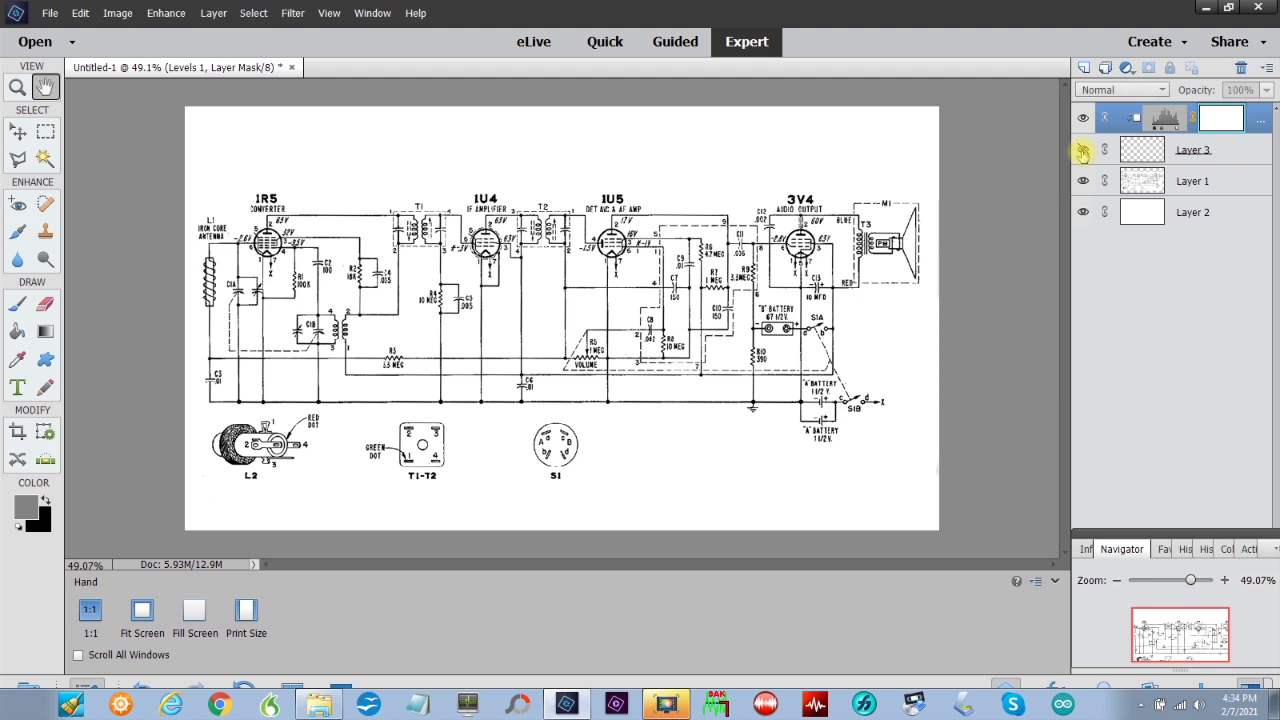
pyautogui.click(1082, 150)
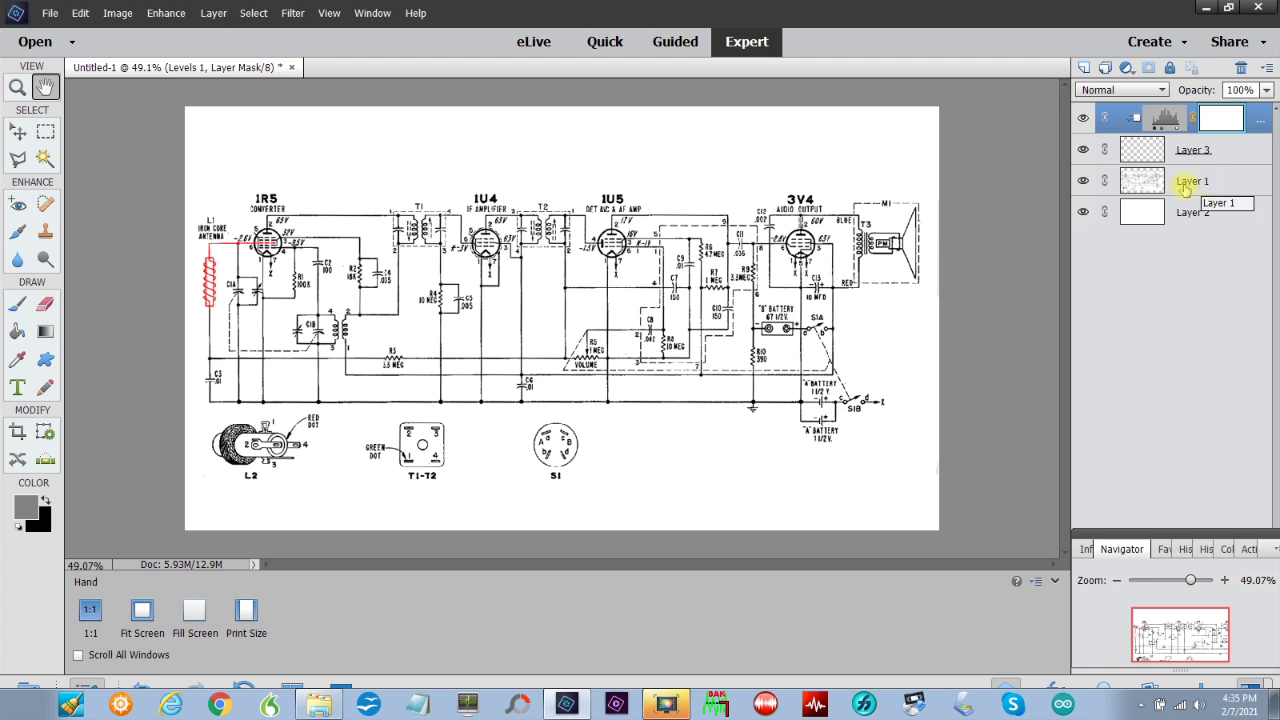
pyautogui.click(1176, 190)
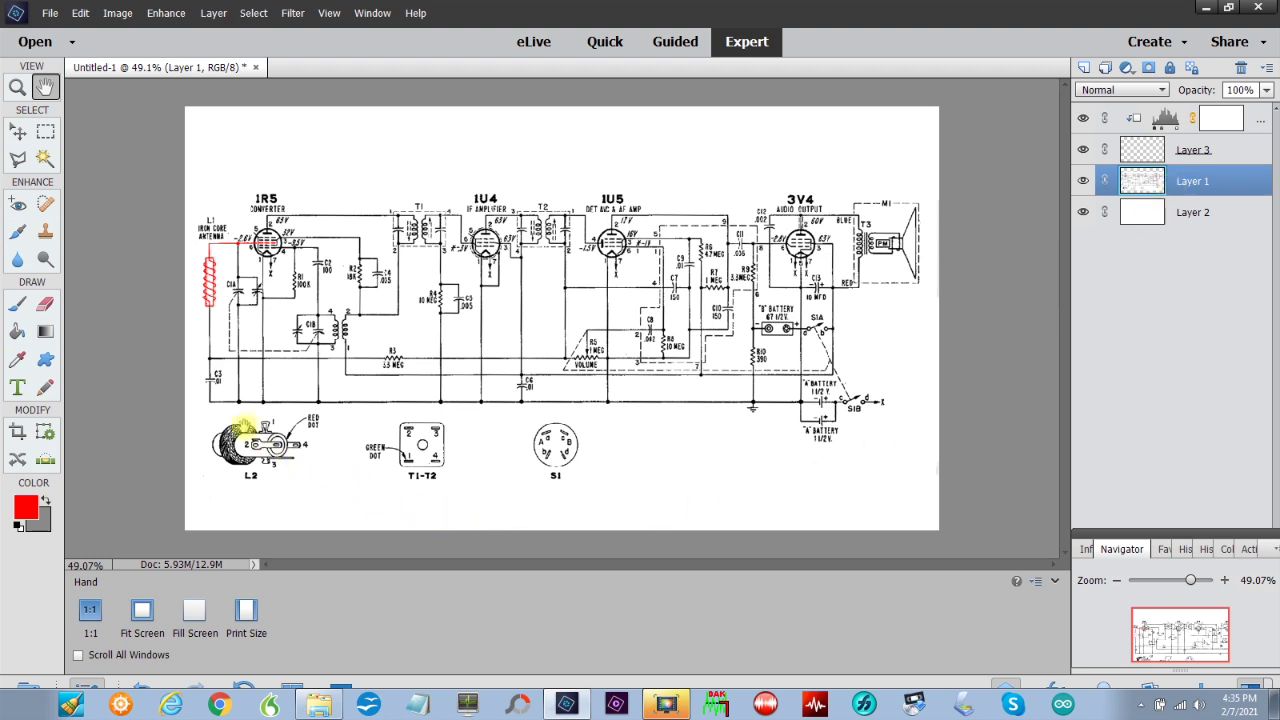
# Step: Marquee-select the L2 coil and copy it onto a new Layer 4 with Layer Via Copy
pyautogui.click(45, 131)
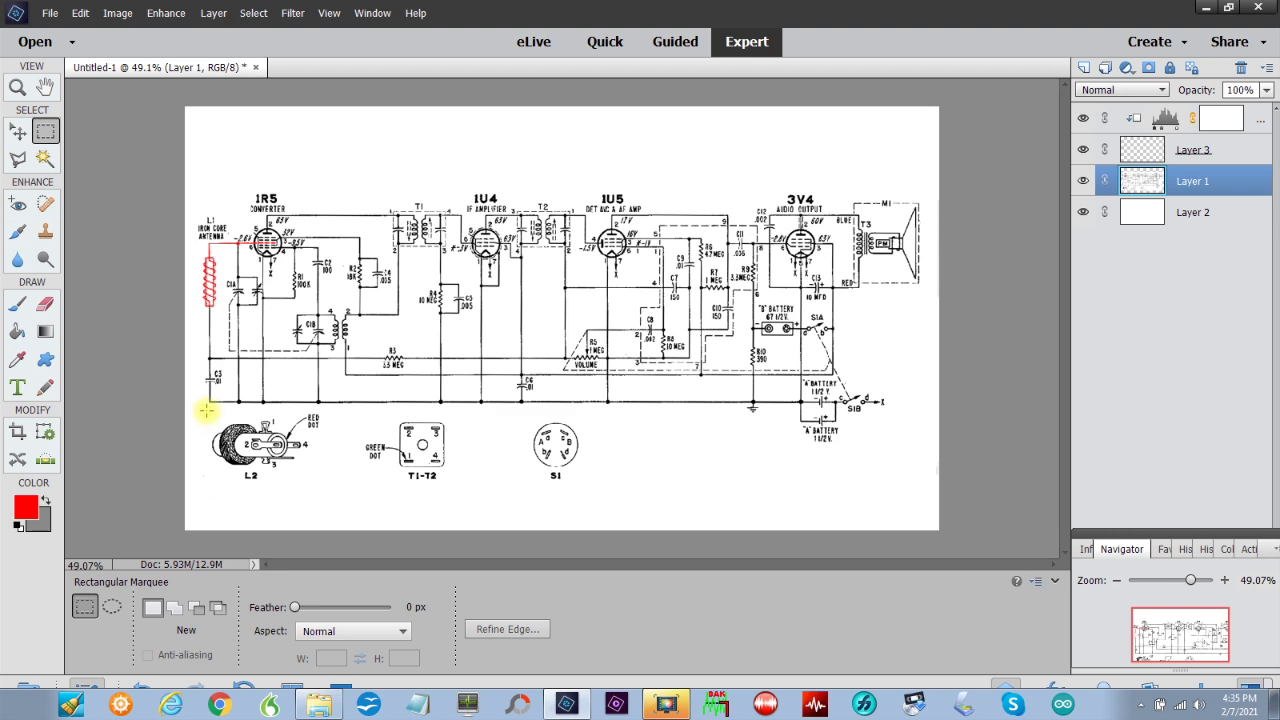
pyautogui.moveTo(201, 411)
pyautogui.mouseDown()
pyautogui.moveTo(323, 429)
pyautogui.moveTo(320, 468)
pyautogui.mouseUp()
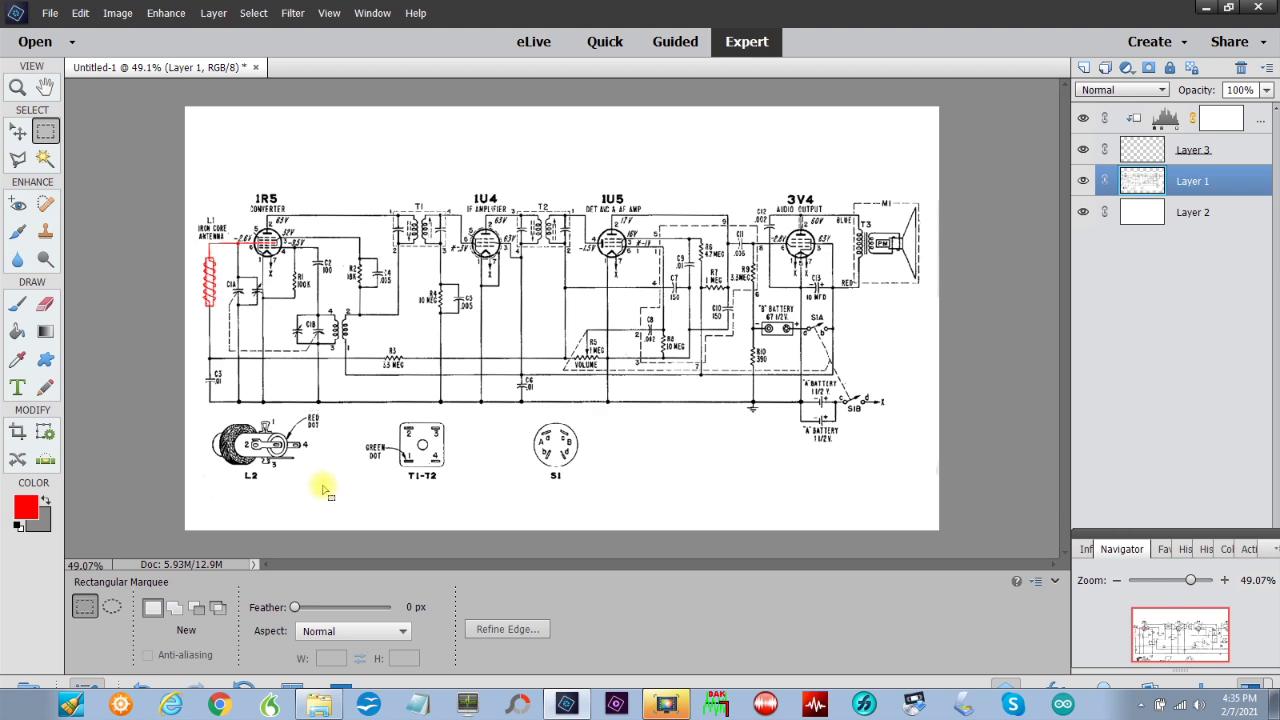
pyautogui.moveTo(322, 489); pyautogui.dragTo(323, 487)
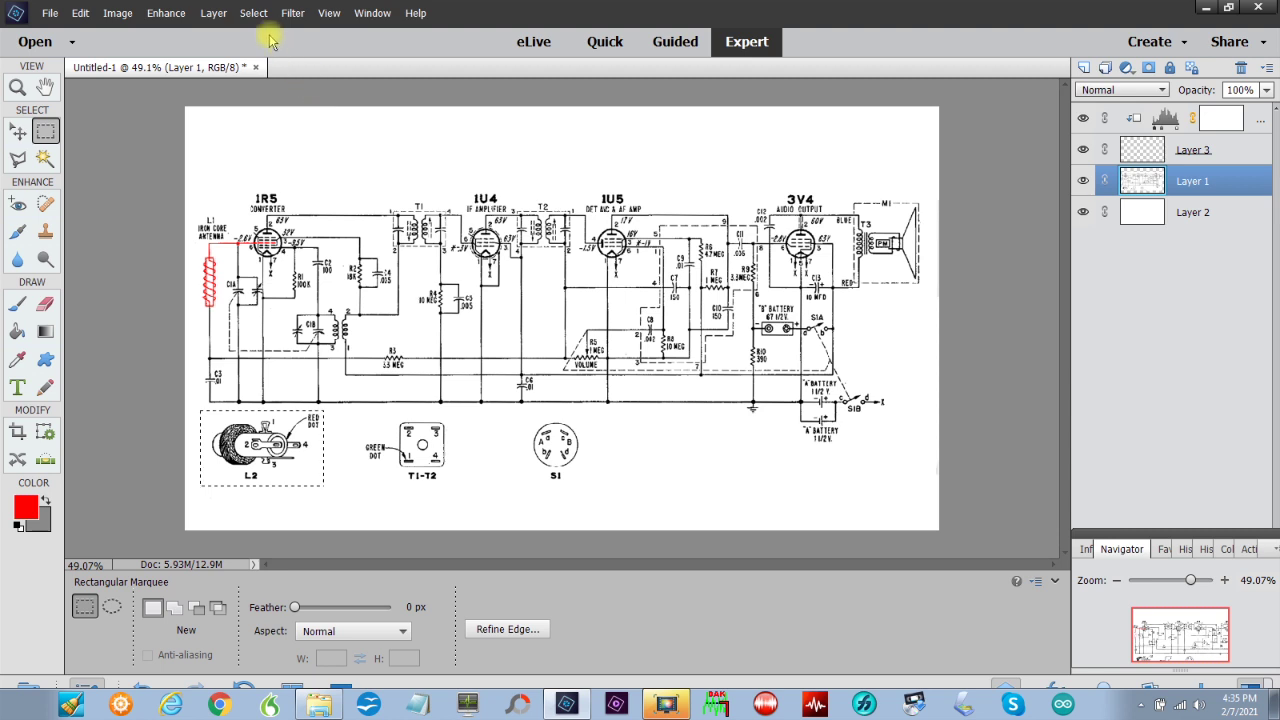
pyautogui.click(213, 13)
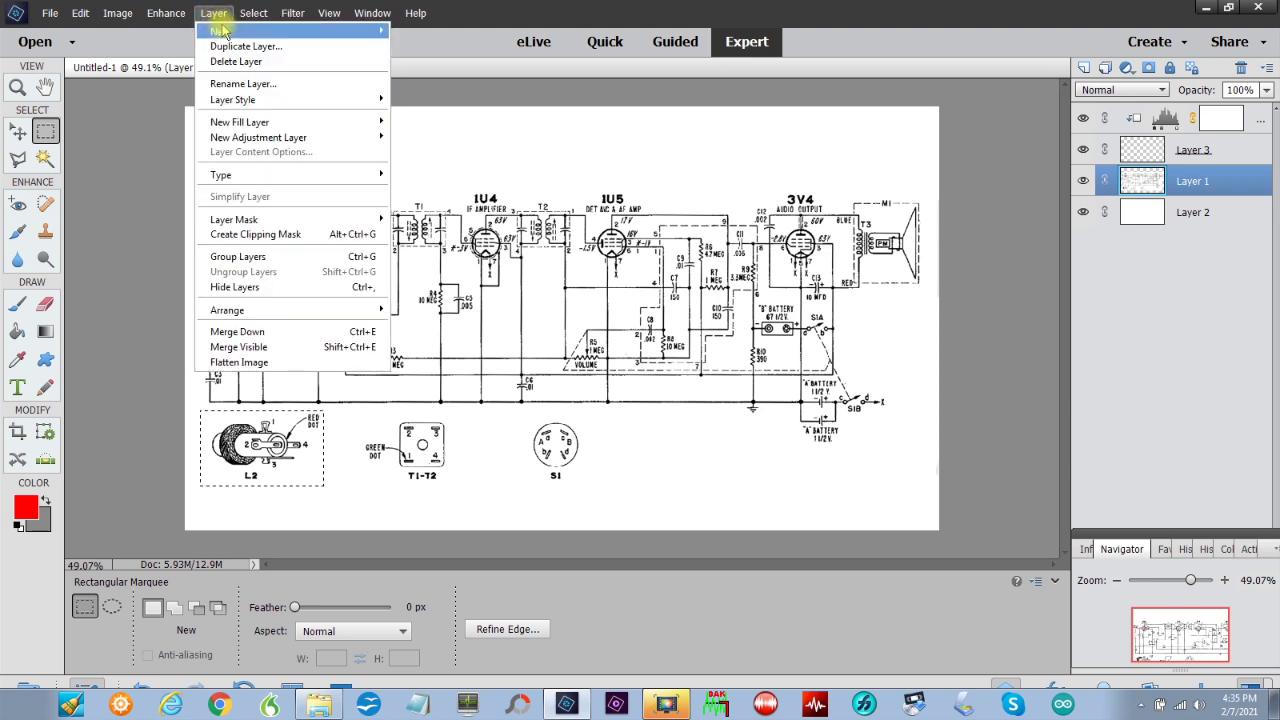
pyautogui.moveTo(350, 27)
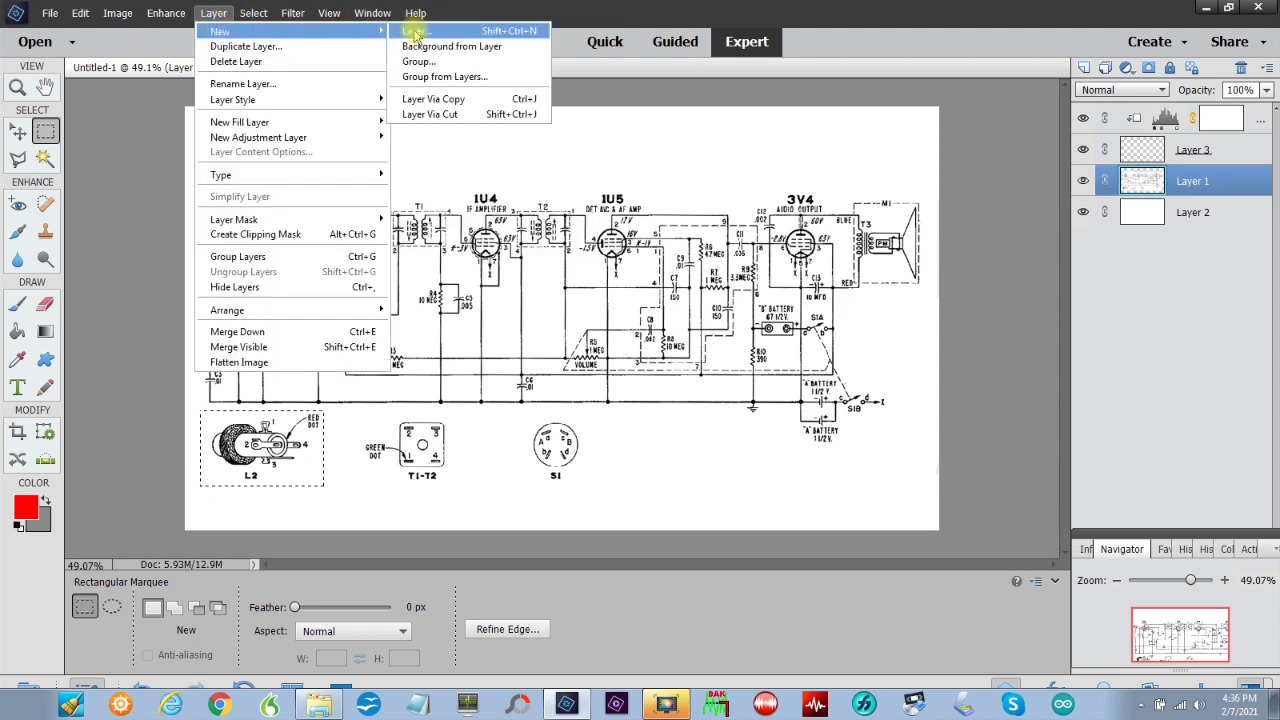
pyautogui.click(452, 99)
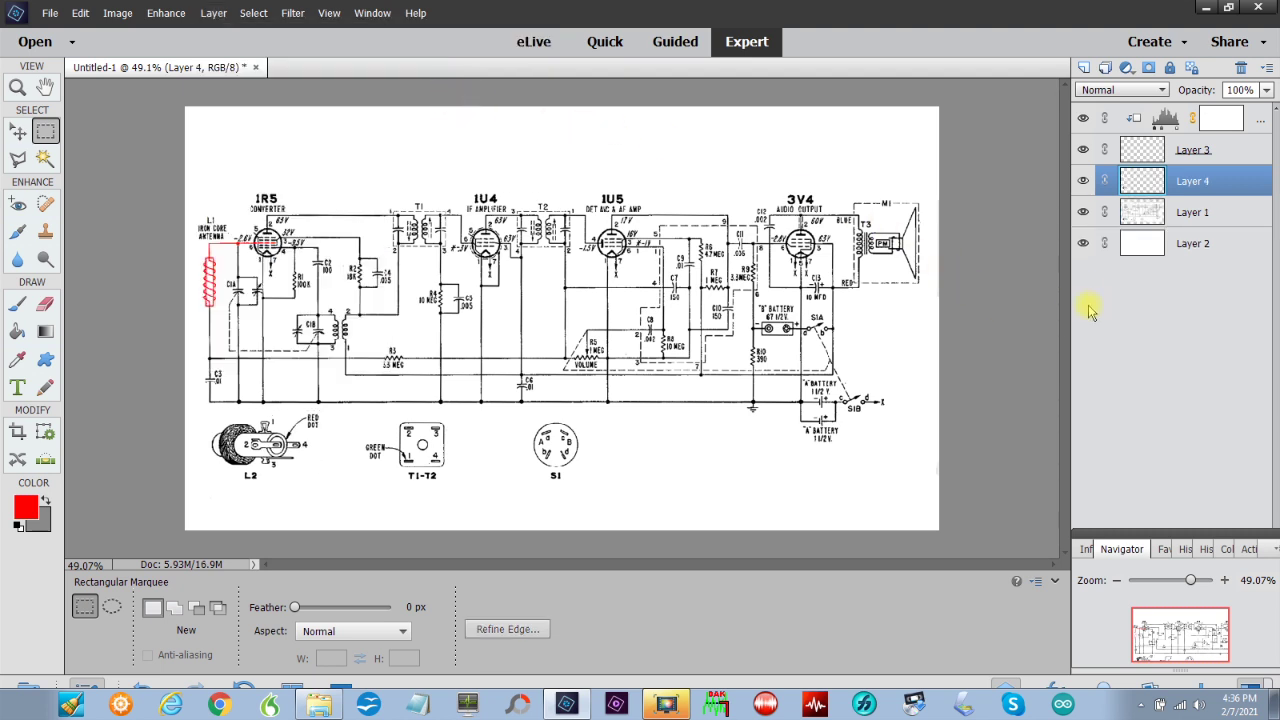
# Step: Hide and reshow Layers 1 and 3 to check the Layer 4 copy
pyautogui.click(1082, 212)
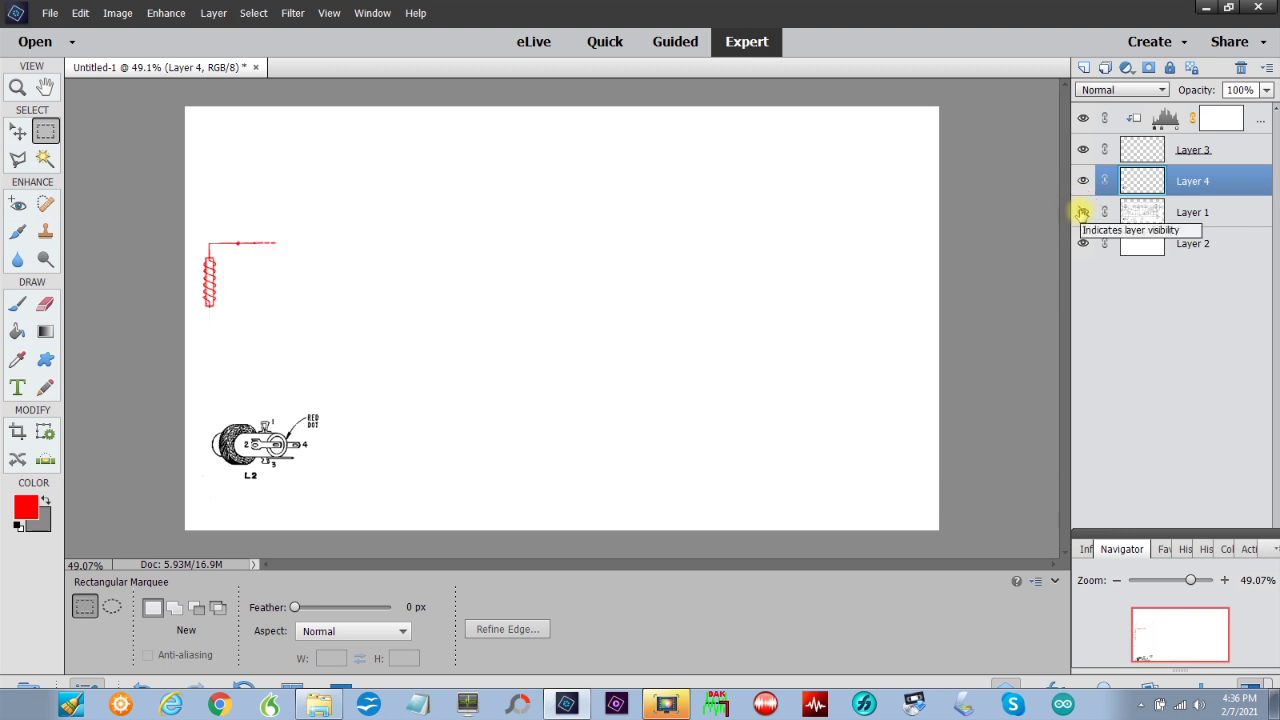
pyautogui.click(1082, 150)
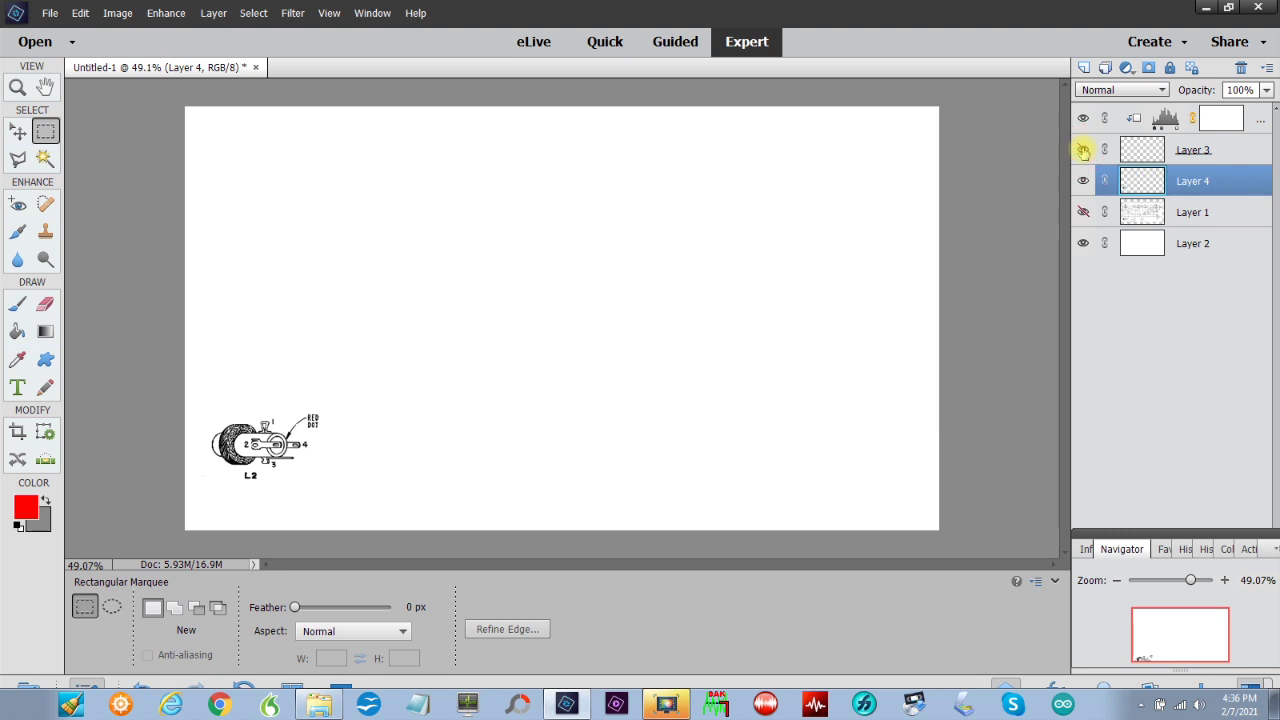
pyautogui.click(1083, 150)
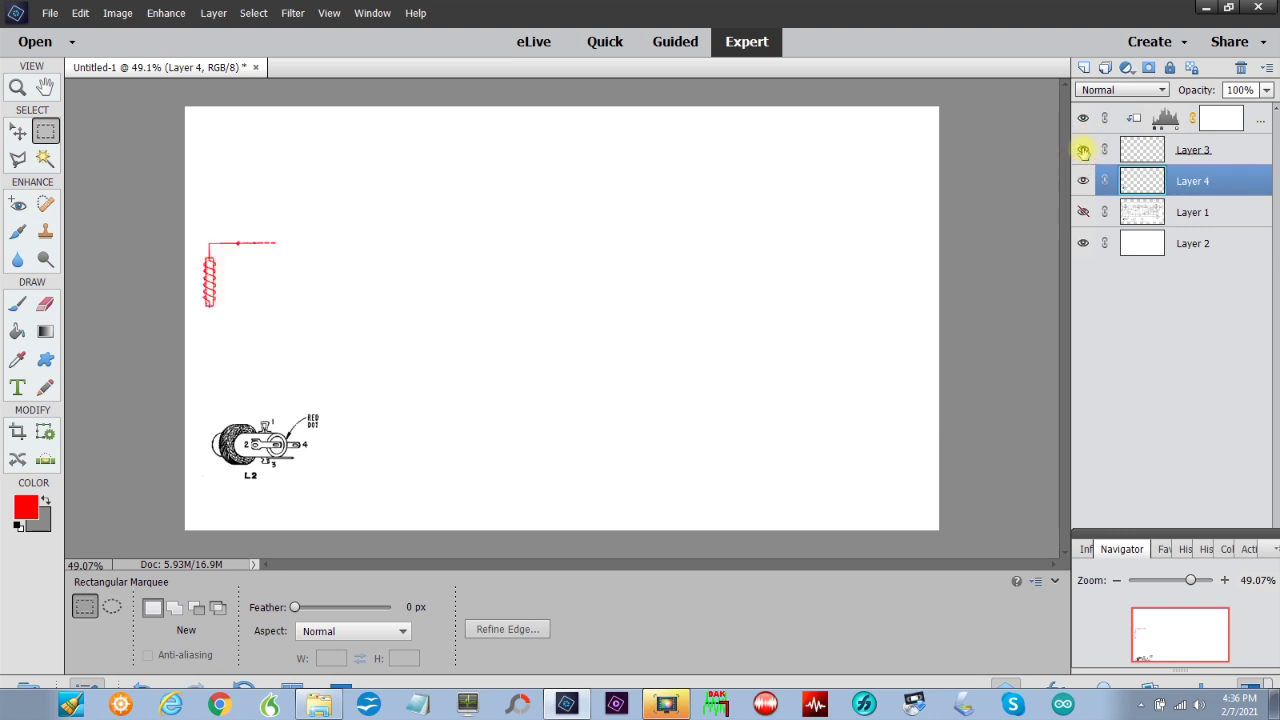
pyautogui.click(1083, 213)
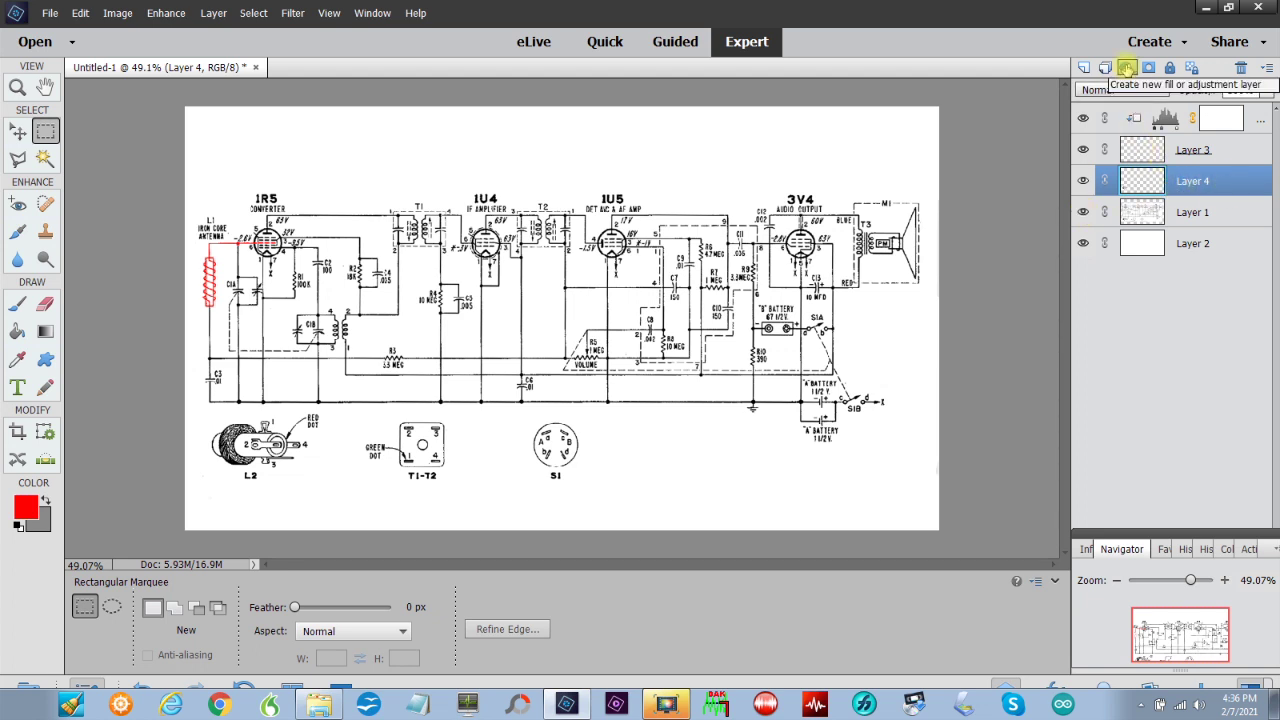
# Step: Add a Levels layer clipped to Layer 4 and raise the Green output black level to 198
pyautogui.click(1126, 69)
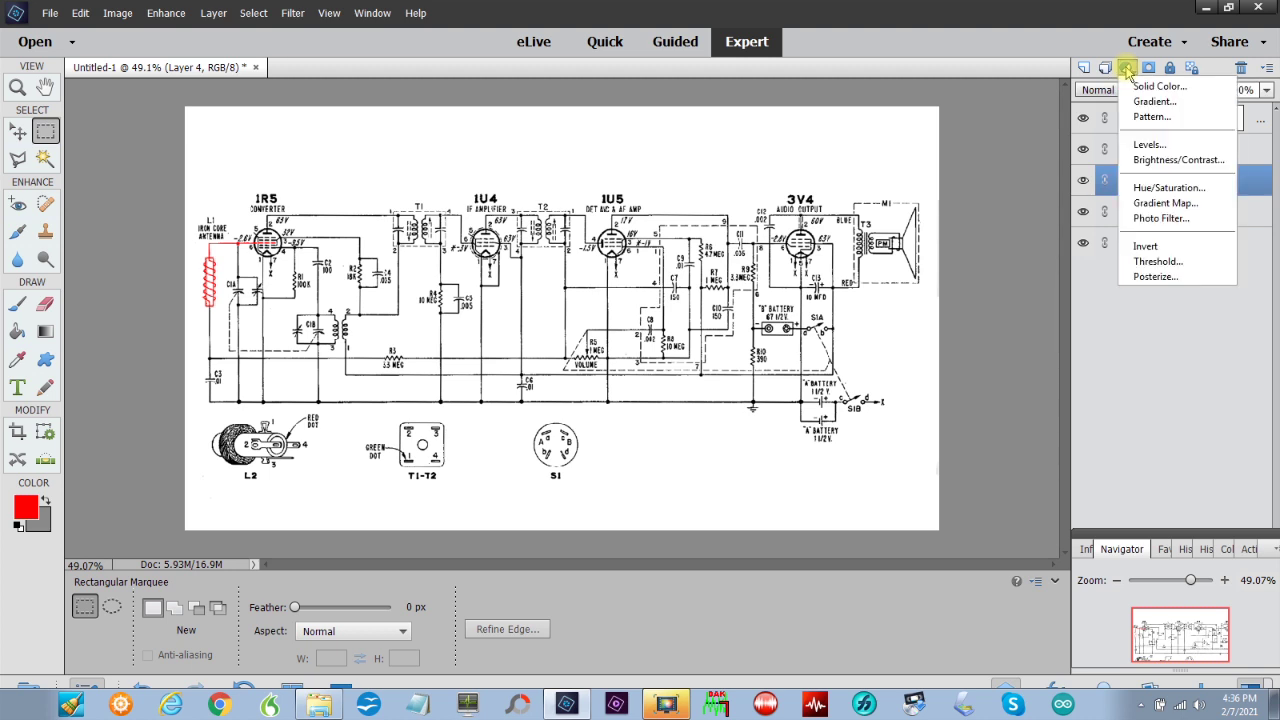
pyautogui.click(1146, 145)
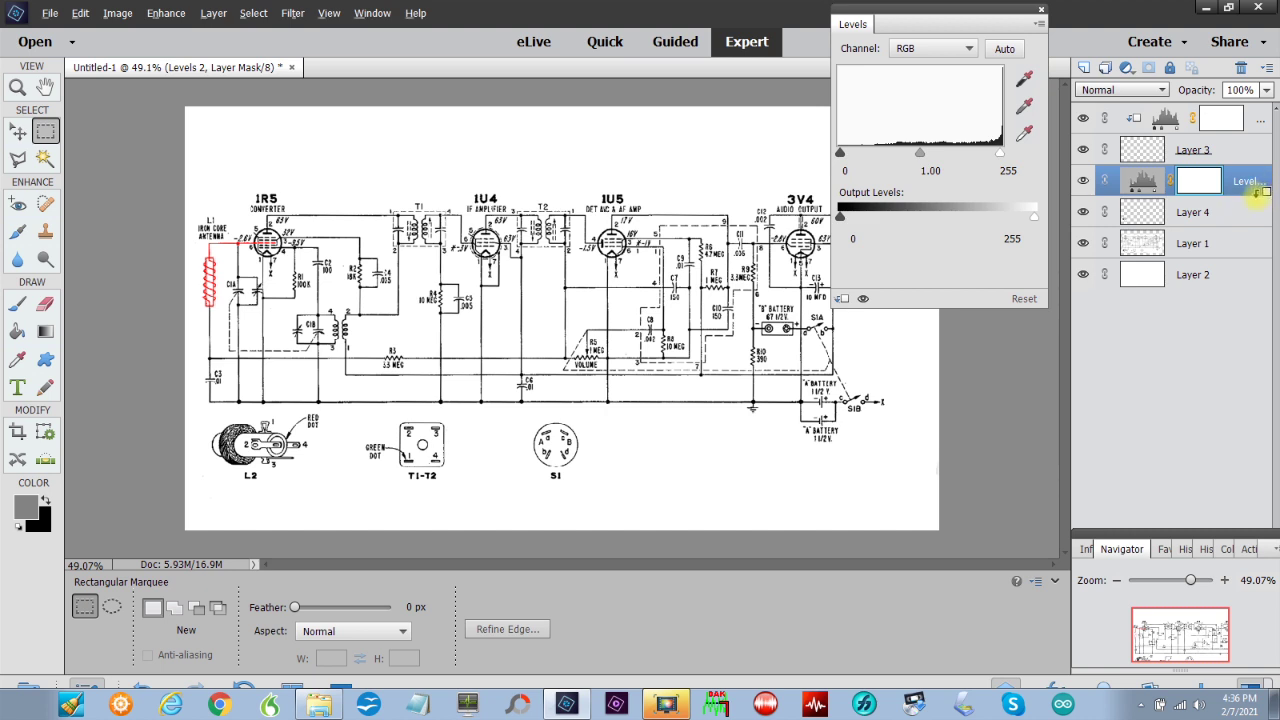
pyautogui.keyDown('alt'); pyautogui.click(1256, 192); pyautogui.keyUp('alt')
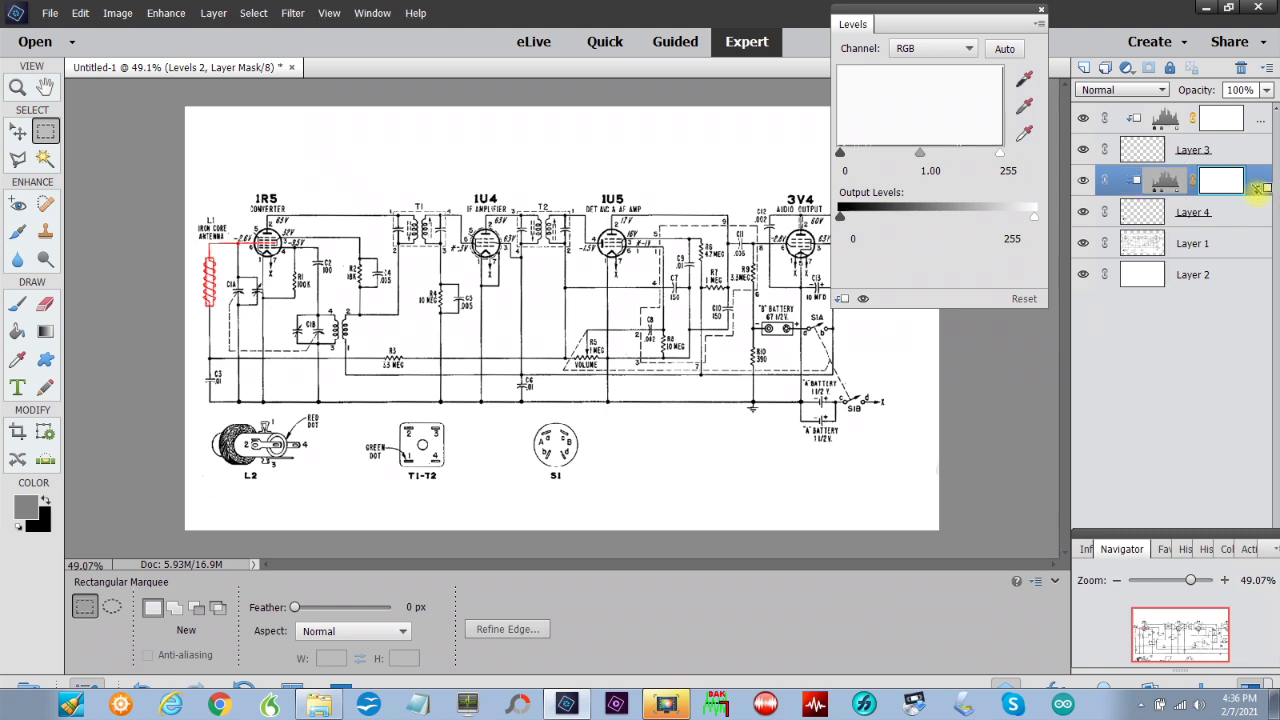
pyautogui.click(969, 49)
pyautogui.click(906, 90)
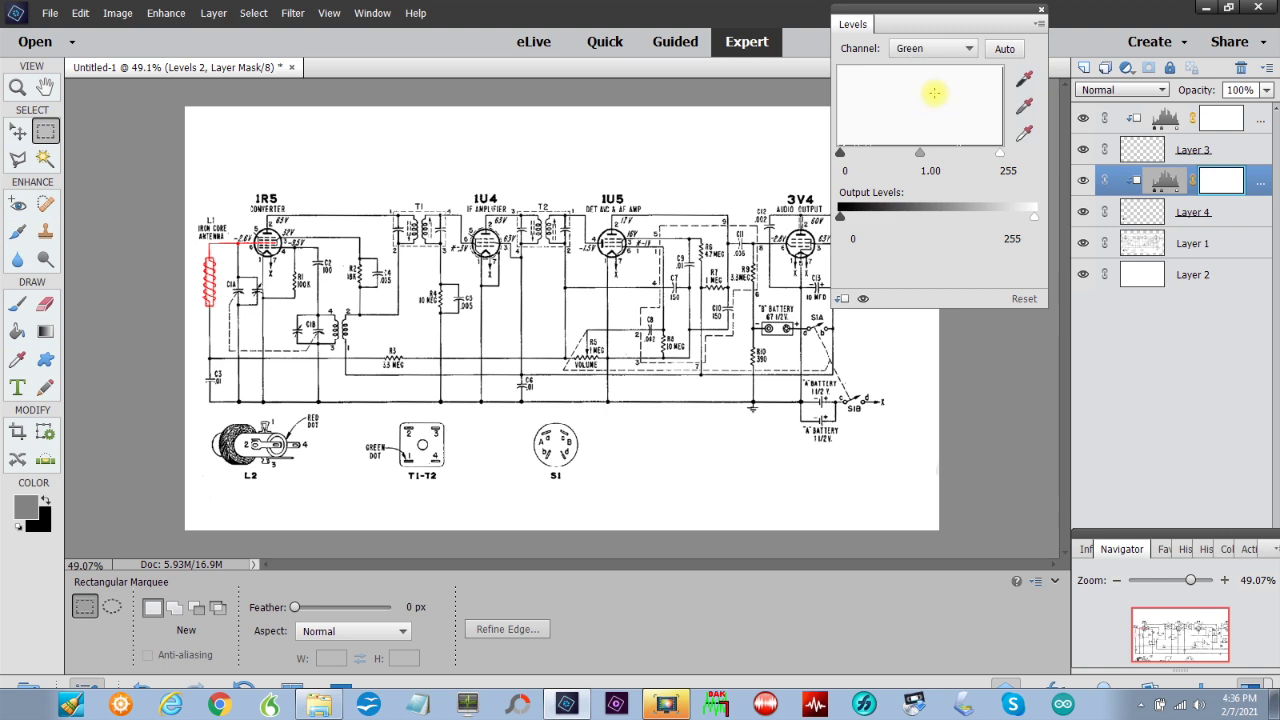
pyautogui.moveTo(841, 216); pyautogui.dragTo(993, 226)
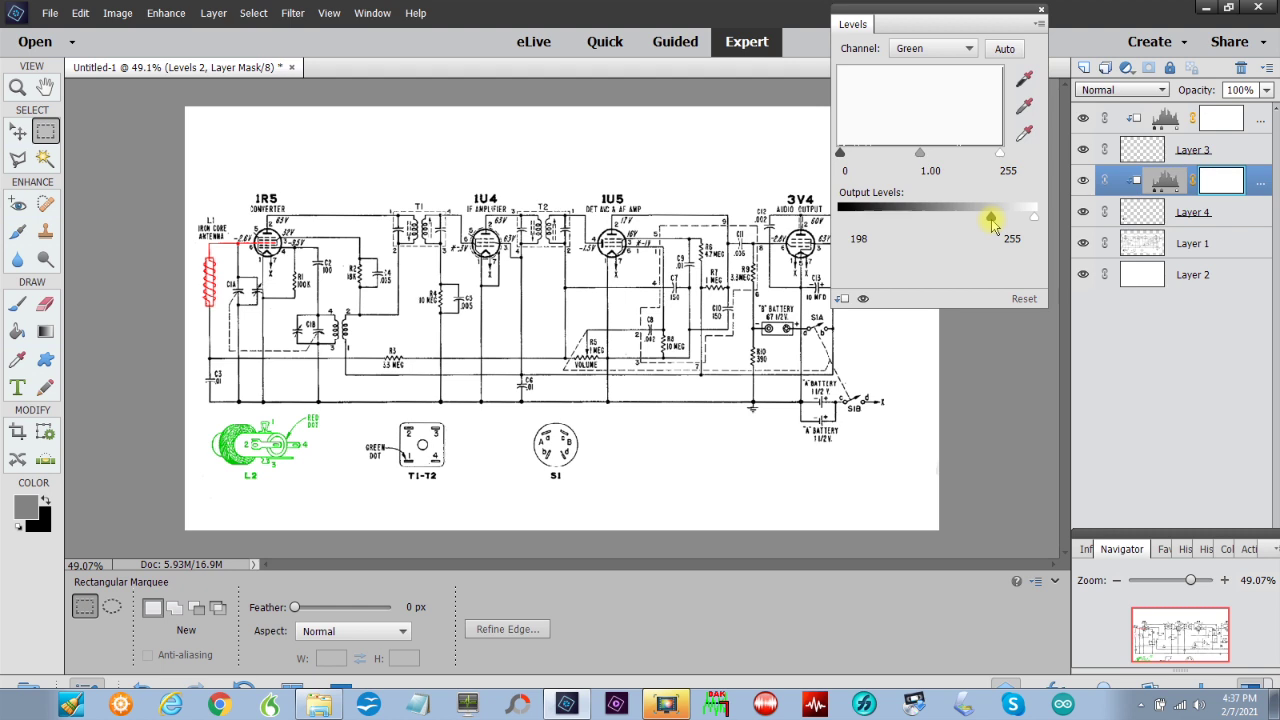
pyautogui.click(1042, 12)
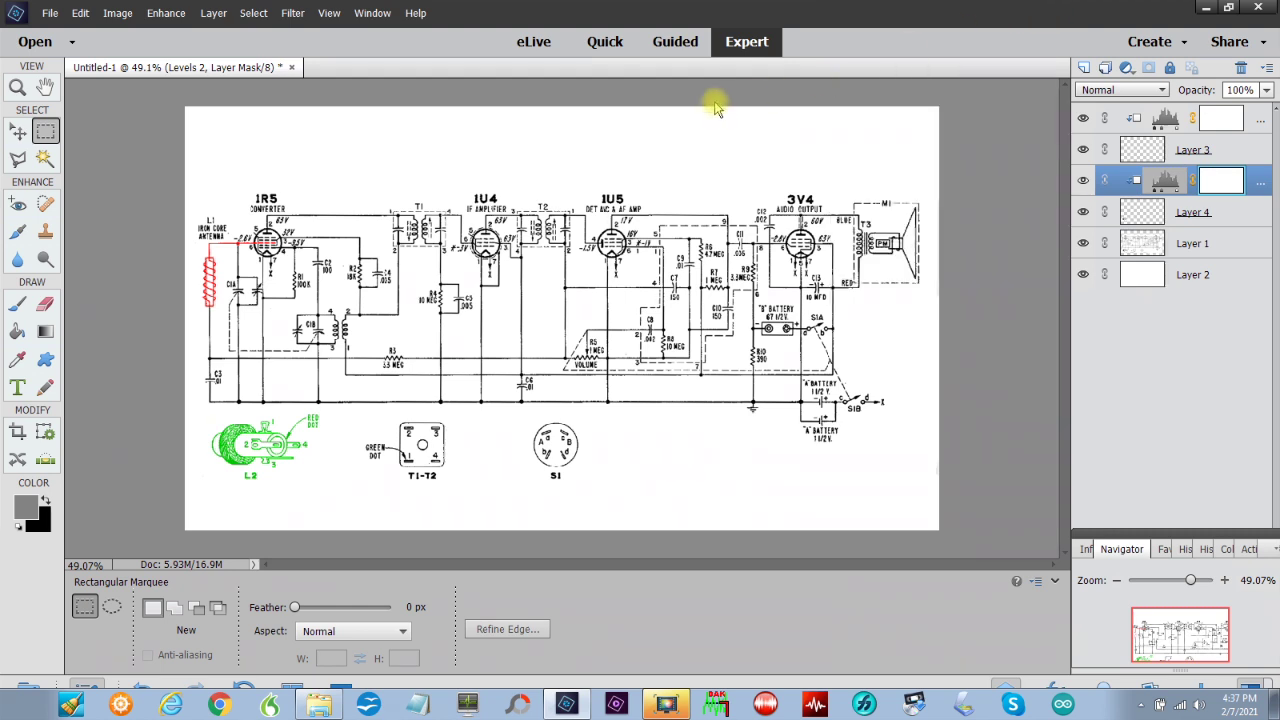